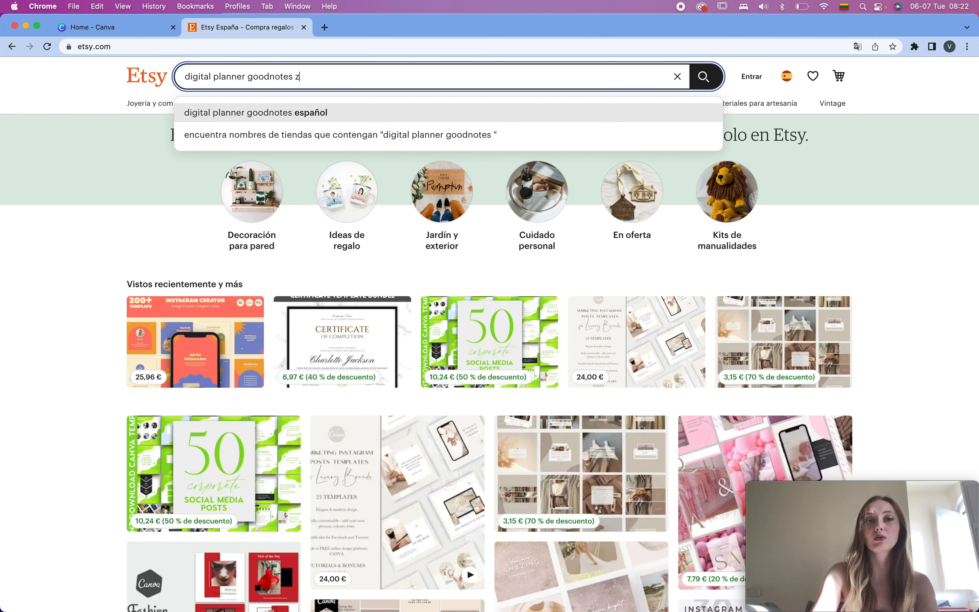
- Search Etsy for "digital planner goodnotes"
key(BackSpace)
text(x)
key(BackSpace)
key(BackSpace)
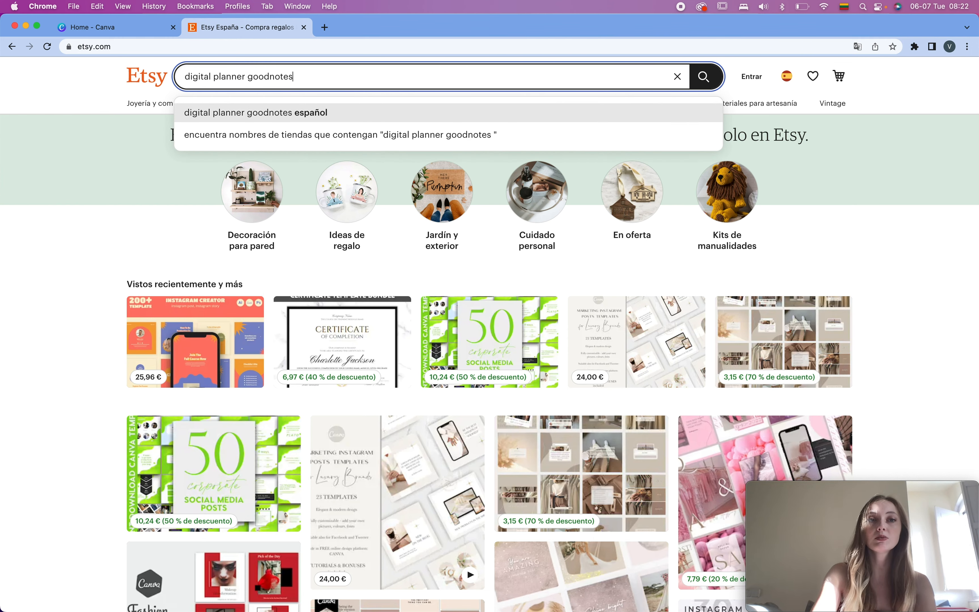
key(Return)
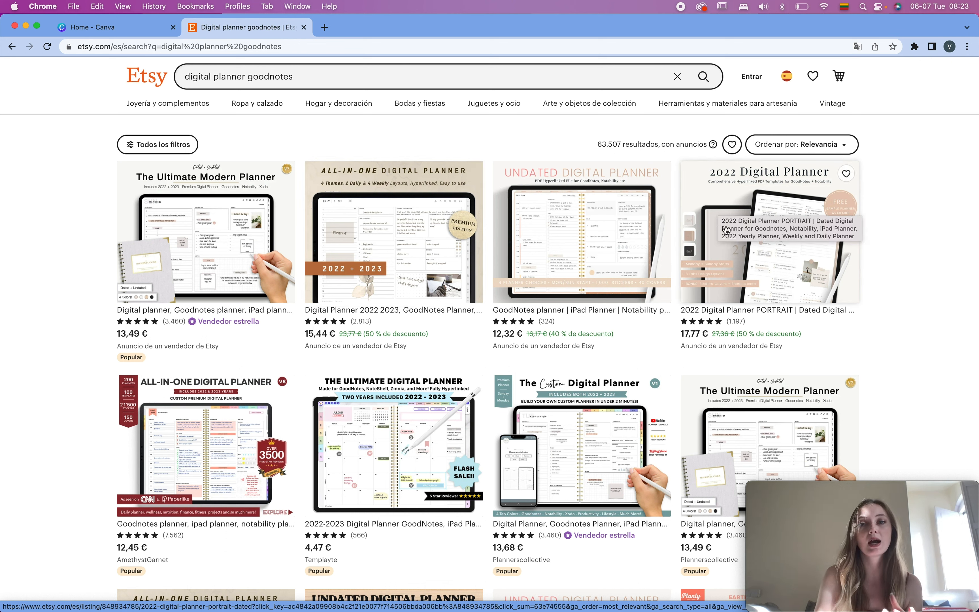
- Open "The Ultimate Modern Planner" listing, show the 15 May 2022 review in its original language and select its phrase about the beige colour
click(206, 239)
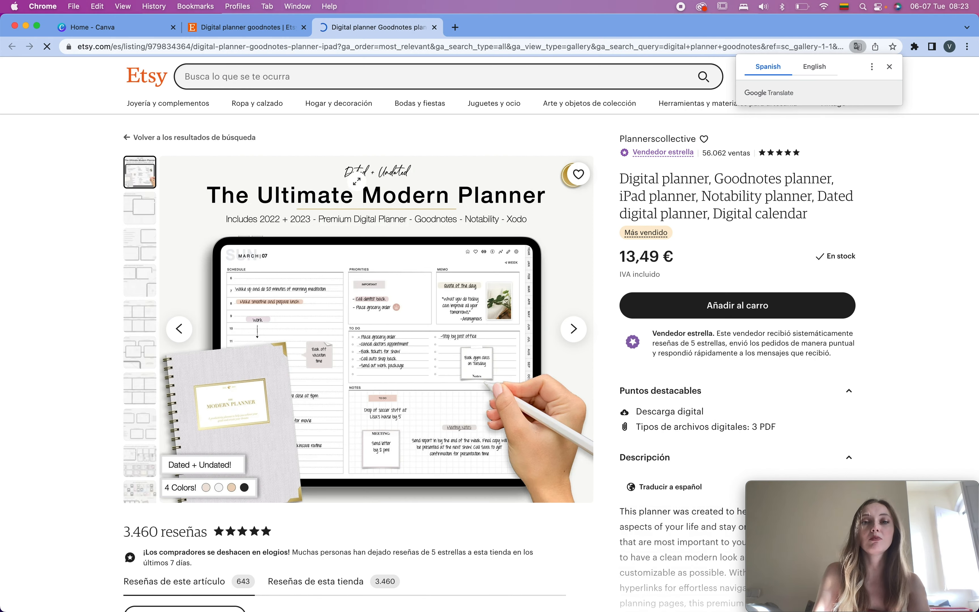
scroll(356, 182, down, 10)
scroll(357, 181, down, 1)
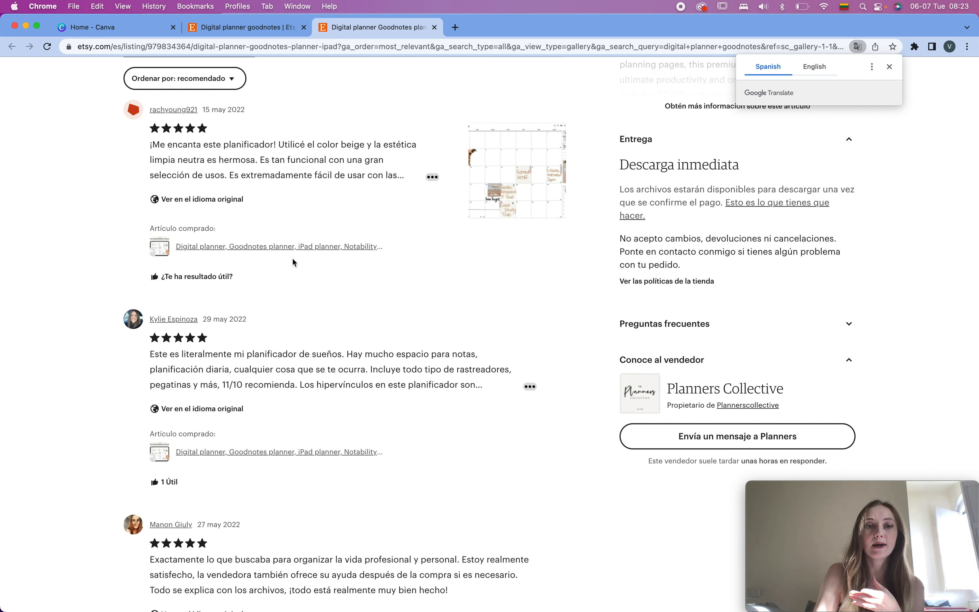
click(203, 199)
drag(317, 219, 442, 219)
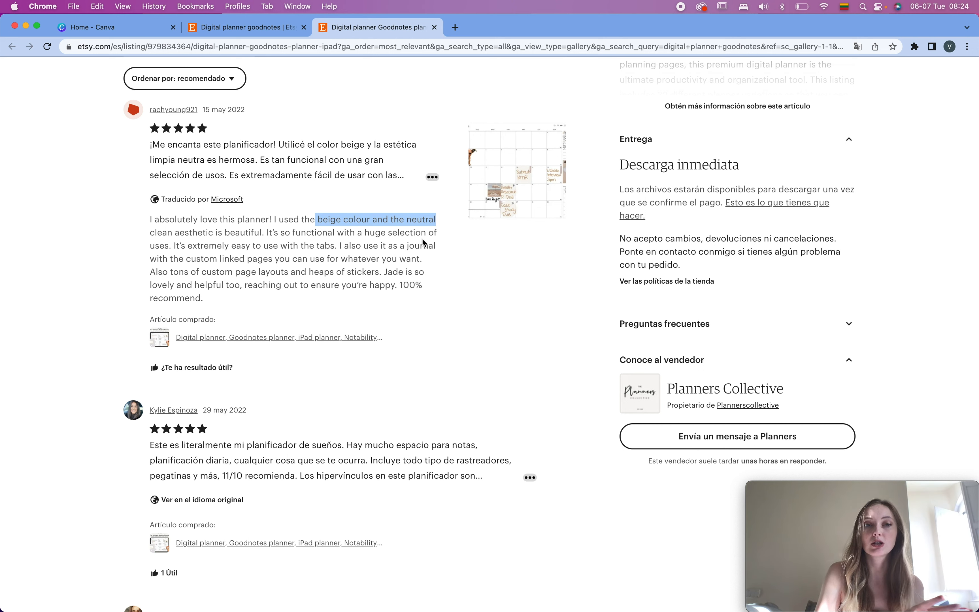
- Copy the full original-language text of the 15 May review into cell A1 of a new blank Google Sheets spreadsheet
drag(125, 222, 265, 298)
key(super+c)
click(455, 27)
text(google sheets)
key(Return)
click(211, 161)
click(250, 336)
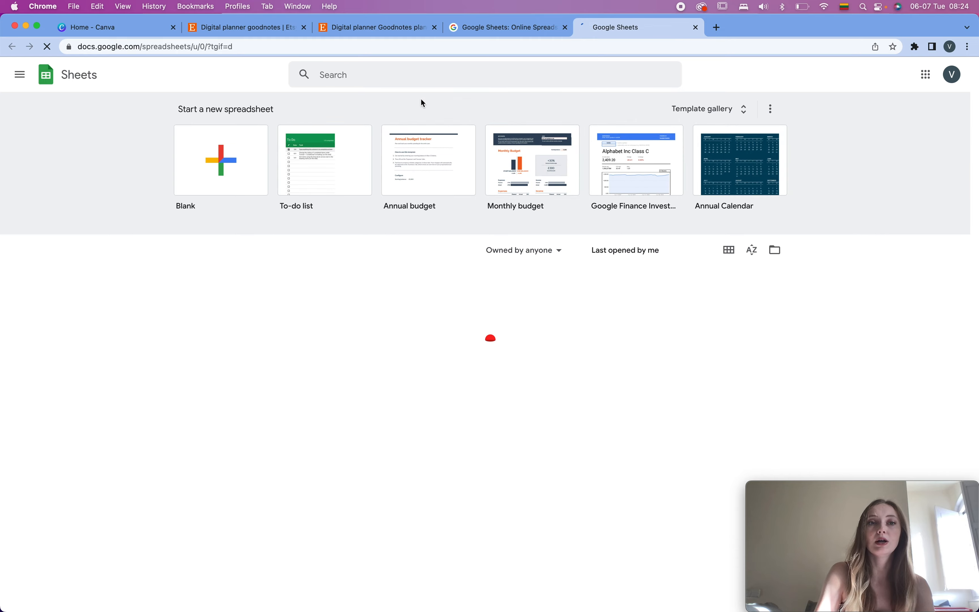
click(245, 144)
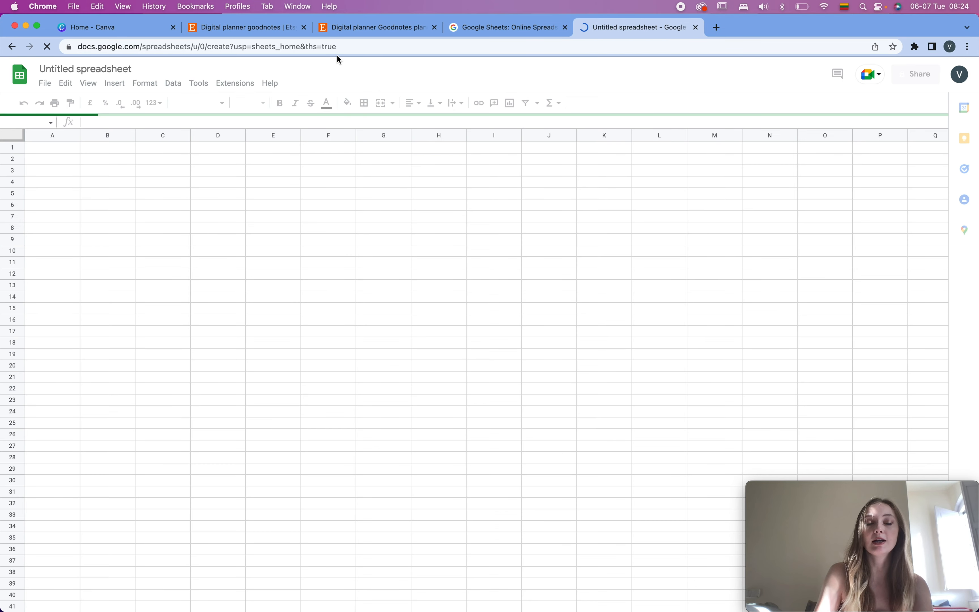
key(super+v)
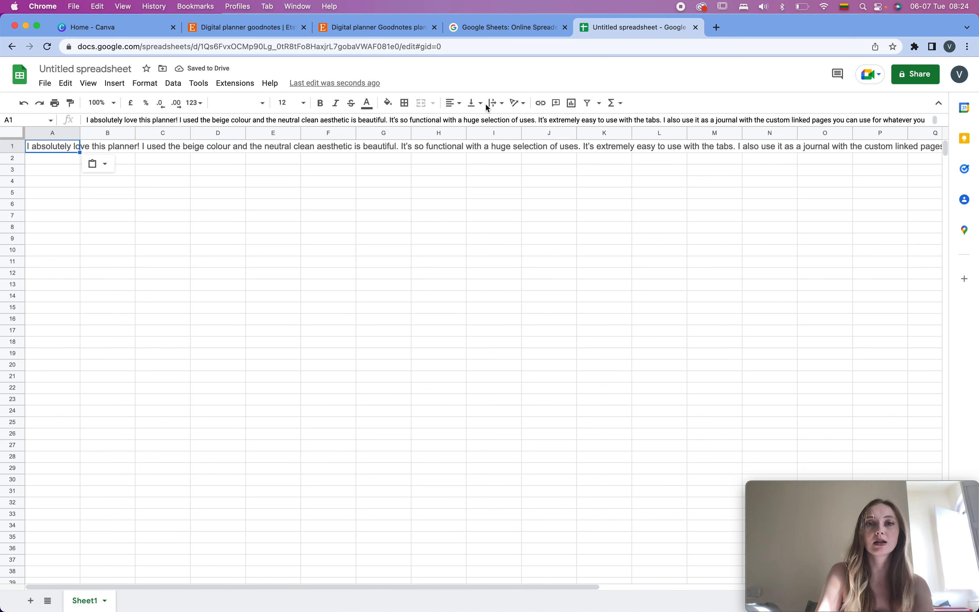
- Wrap the text in cell A1 and widen column A so the review fits in a few lines
click(498, 103)
click(507, 125)
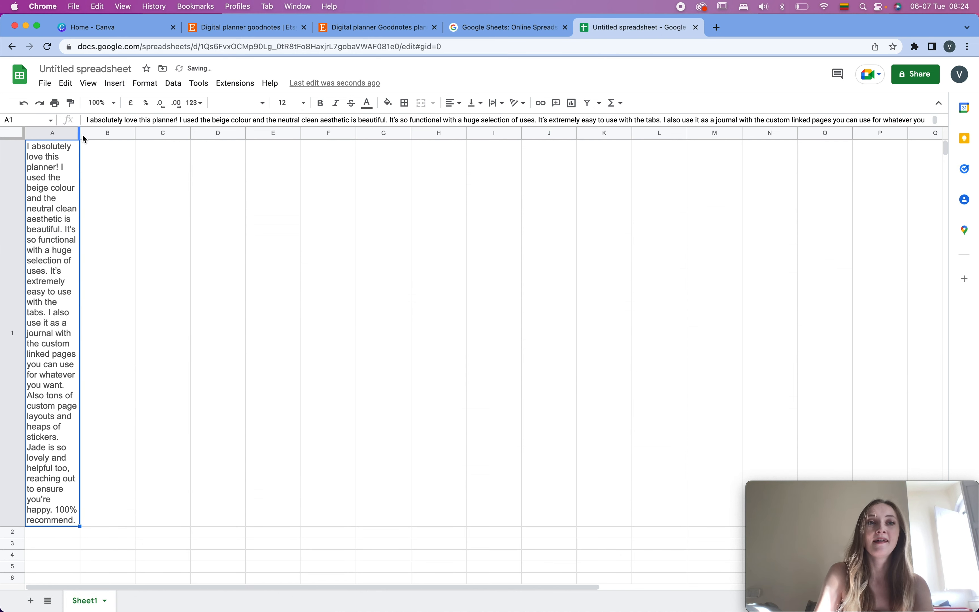
drag(80, 134, 347, 161)
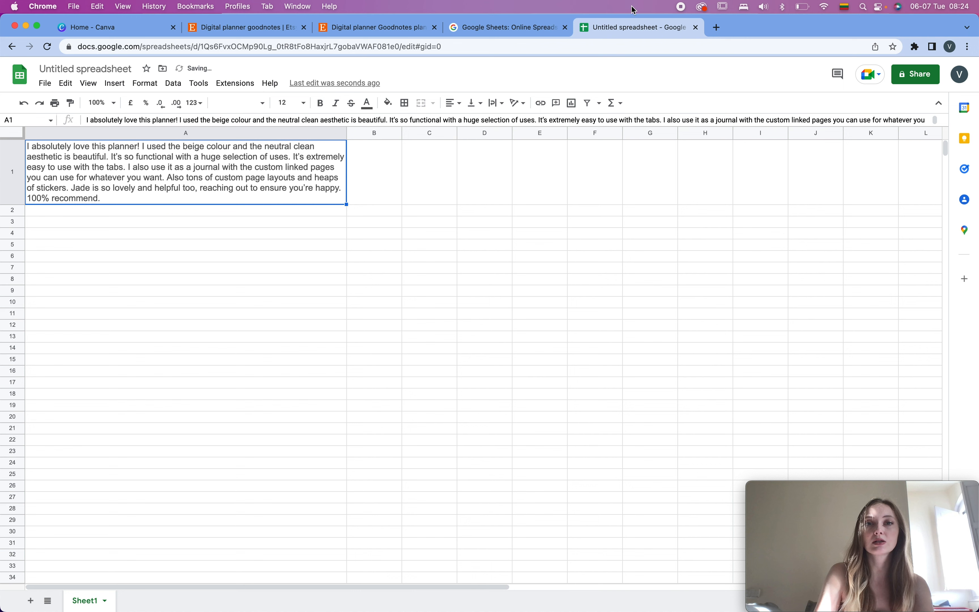
- Find Google Docs through a web search, replacing the Google Sheets overview page, and create a blank document
click(517, 26)
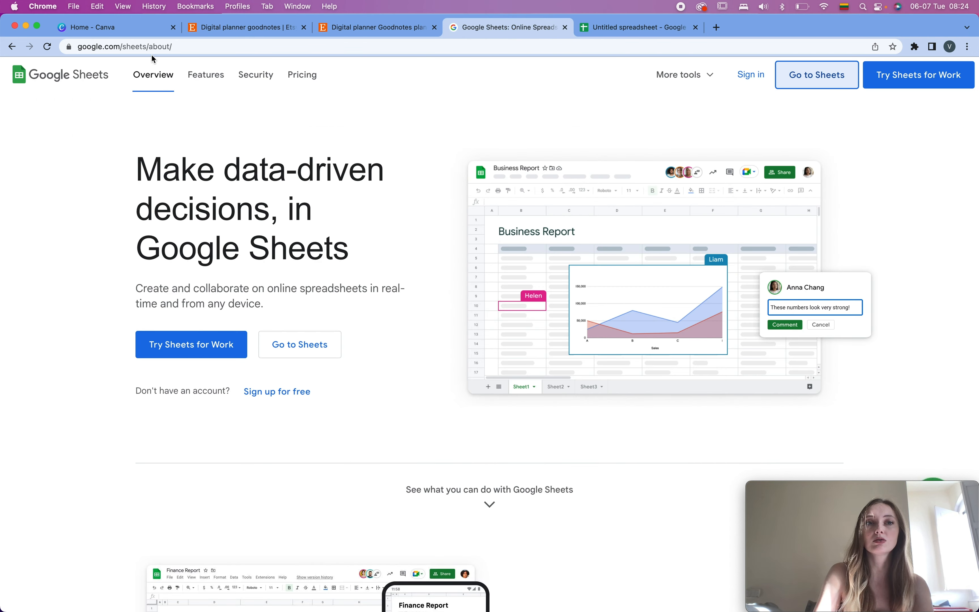
click(153, 46)
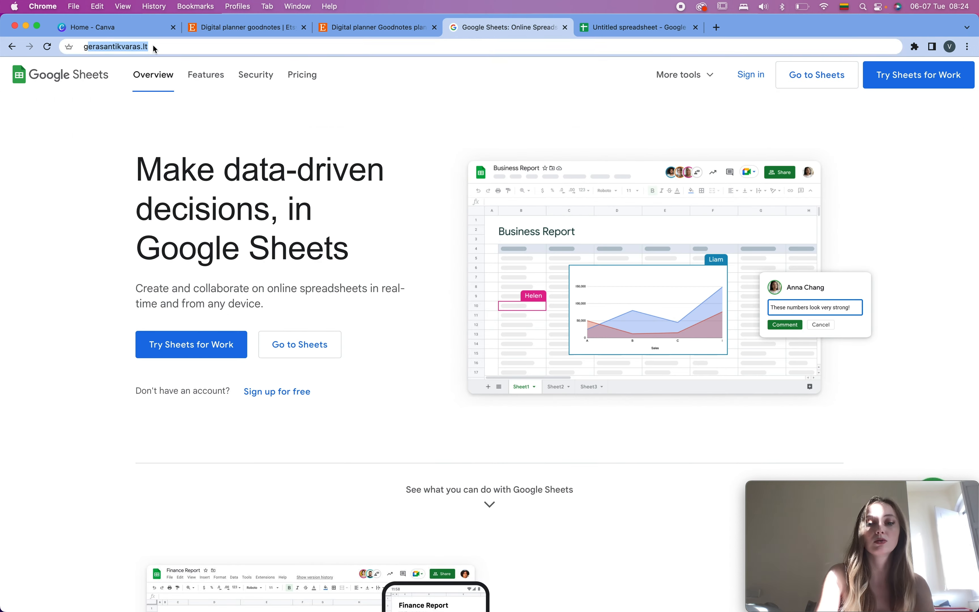
text(google docs)
key(Return)
click(227, 178)
click(300, 345)
click(150, 210)
- Copy the review from cell A1 of the spreadsheet into the blank Google Docs document
click(761, 27)
key(super+c)
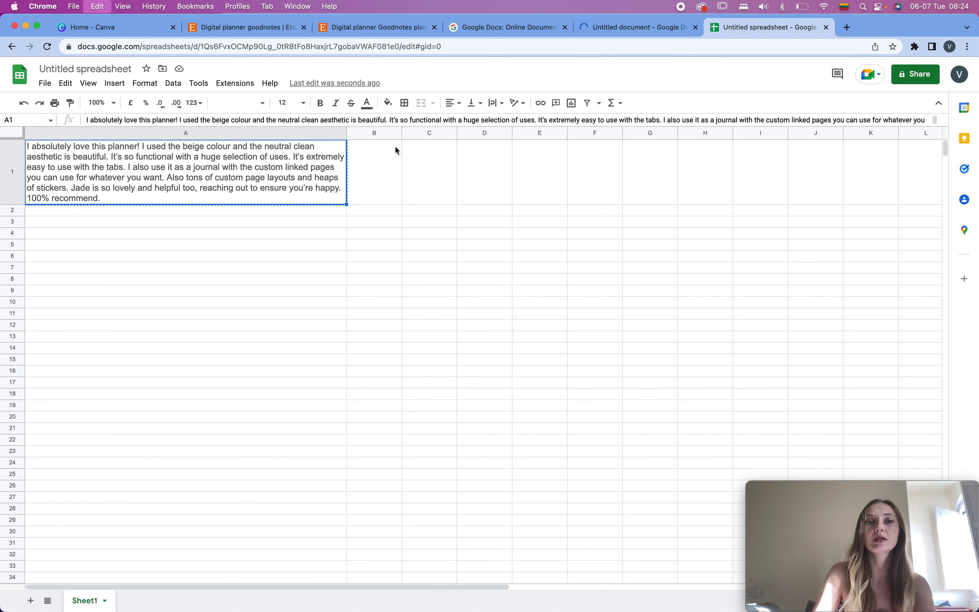
click(640, 27)
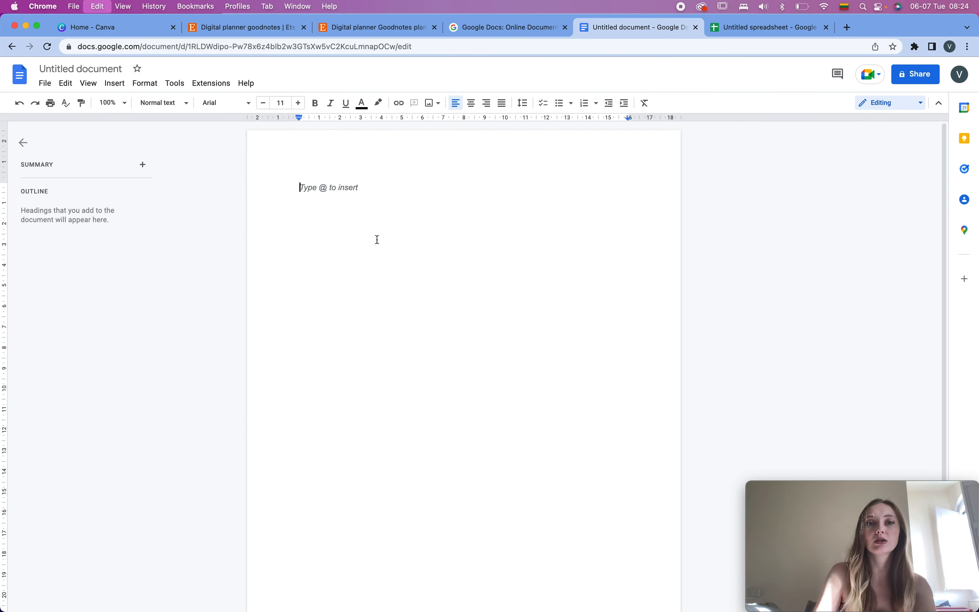
key(super+v)
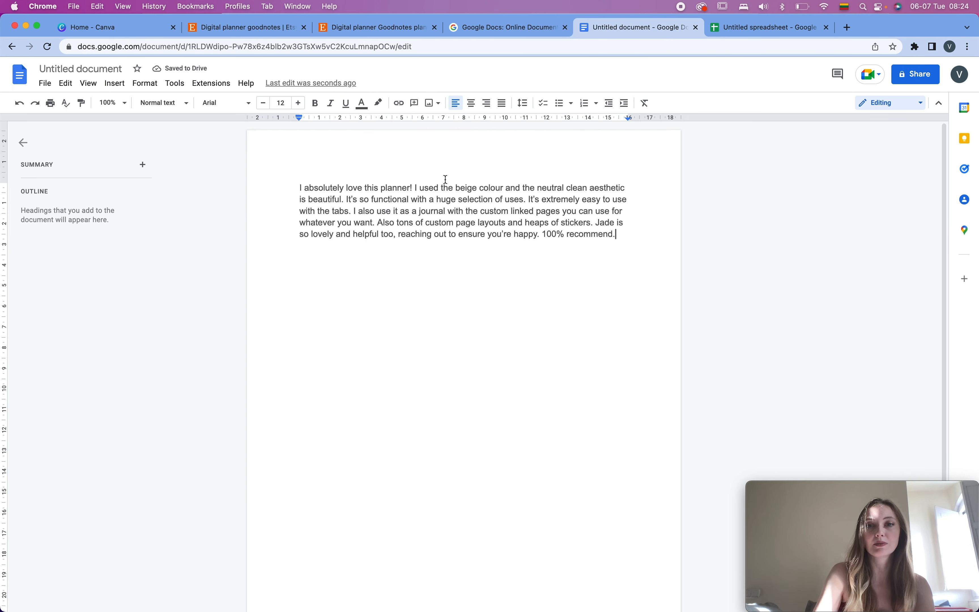
- Highlight the phrase "neutral clean aesthetic" in the pasted review in light yellow
drag(538, 188, 628, 188)
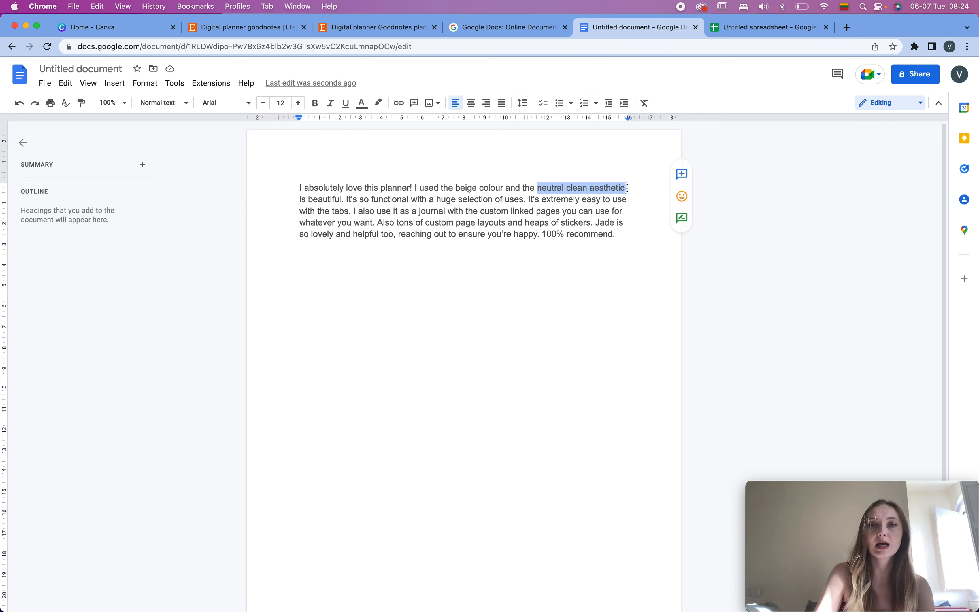
click(379, 105)
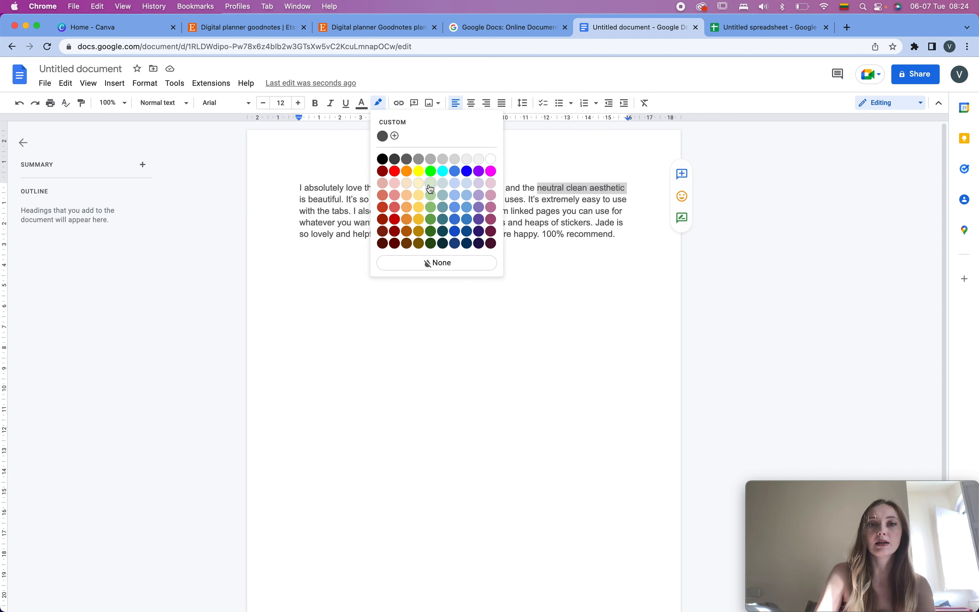
click(422, 200)
click(628, 273)
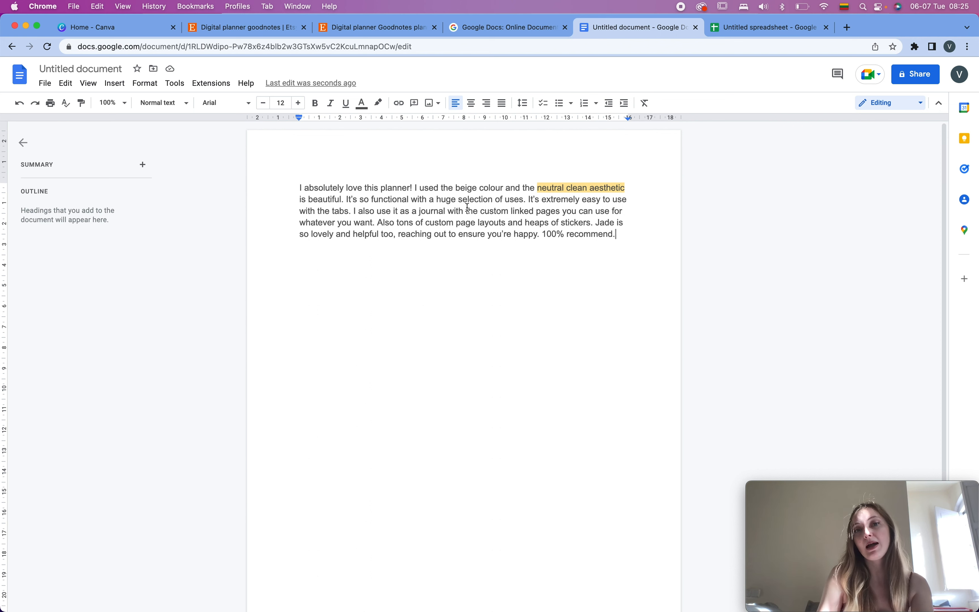
click(604, 233)
drag(604, 233, 252, 198)
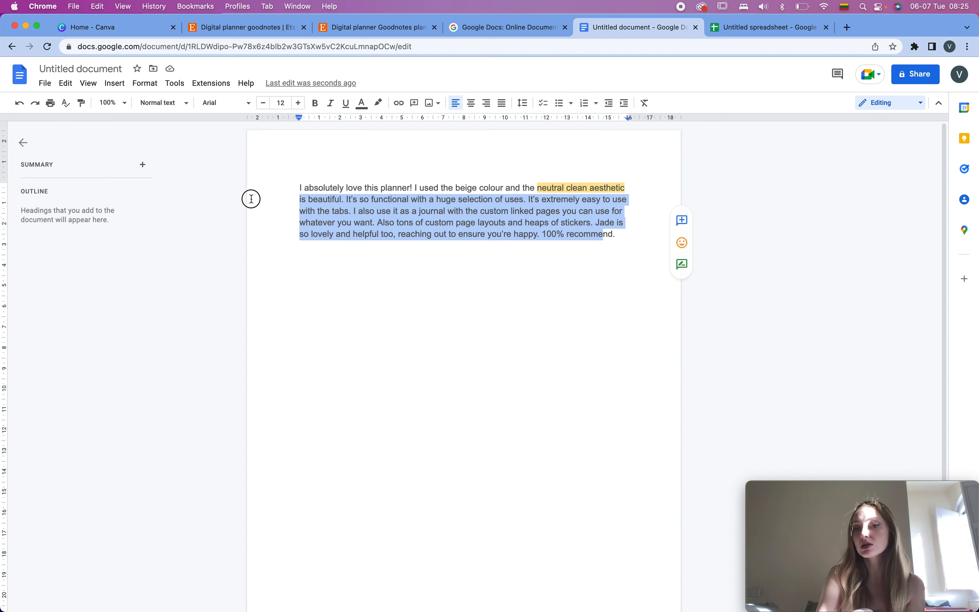
drag(251, 198, 276, 174)
click(276, 174)
click(468, 235)
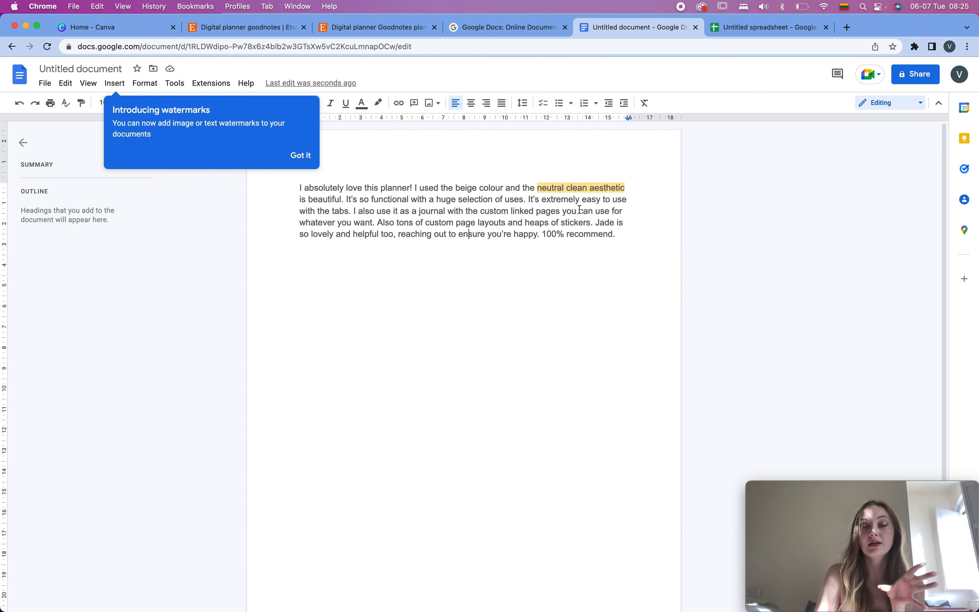
- Add the 29 May review's excerpt from "There is so much space for notes" to "stickers and more," as a new paragraph in the document
click(583, 272)
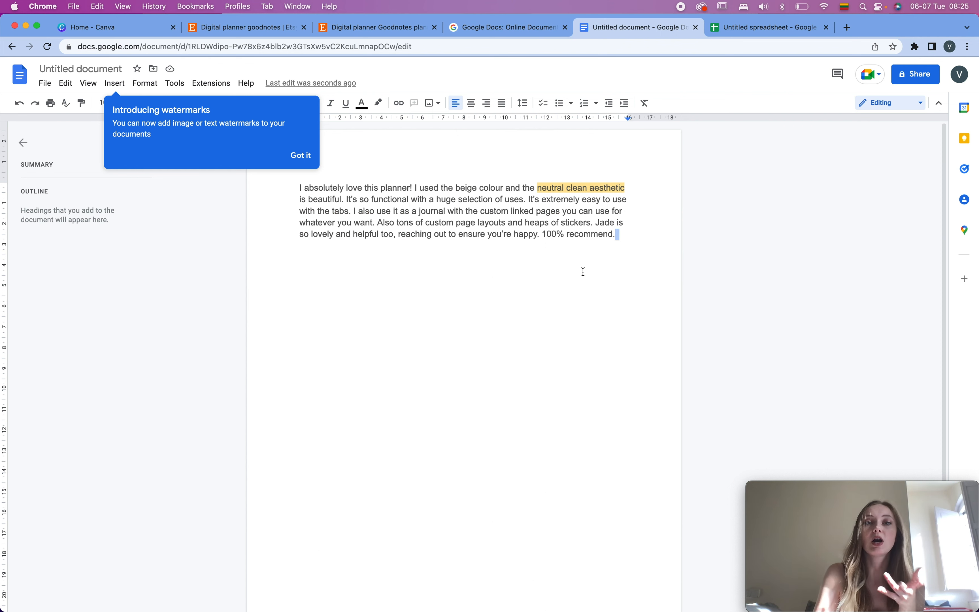
key(Return)
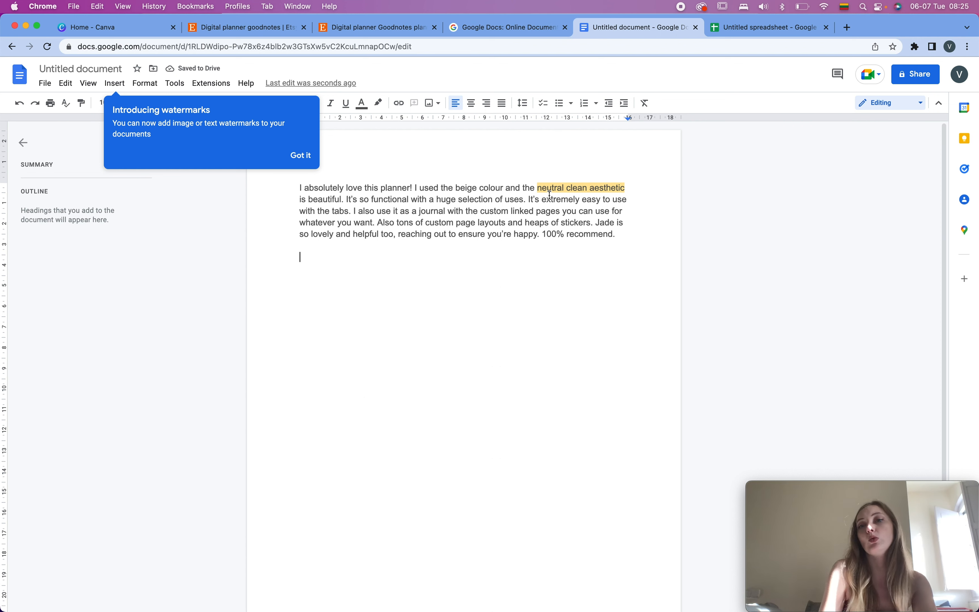
click(377, 28)
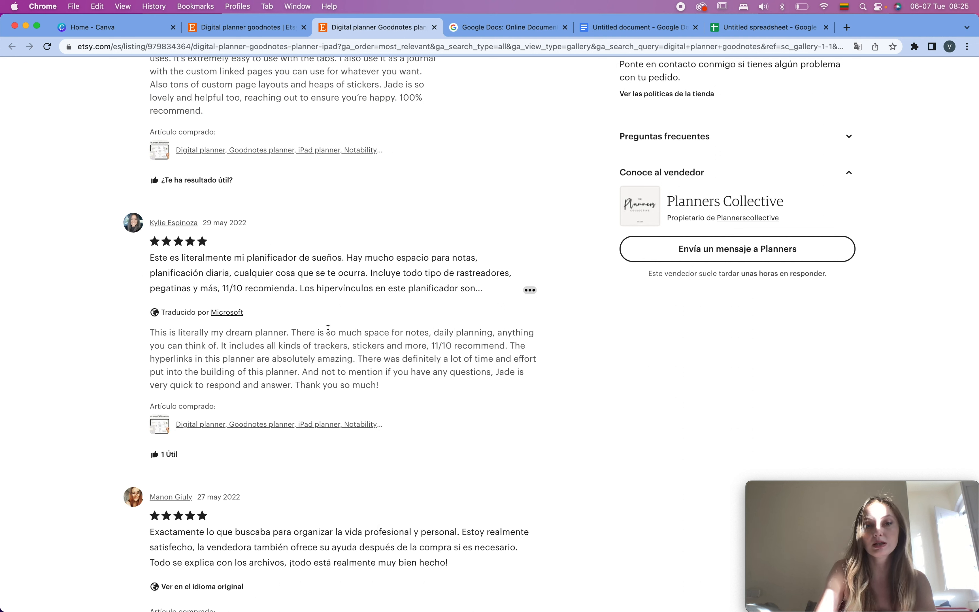
drag(292, 332, 432, 338)
shift+click(425, 346)
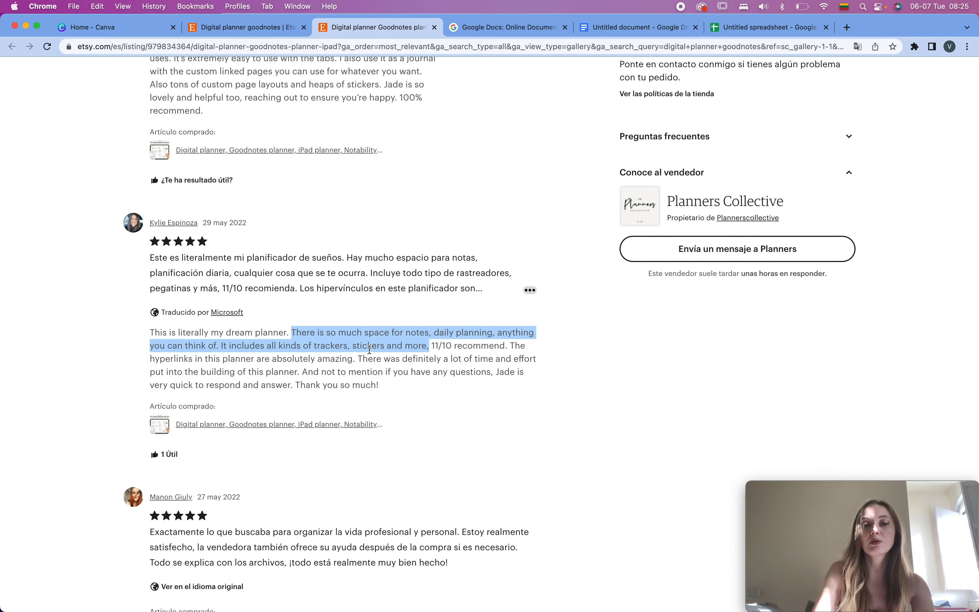
click(639, 27)
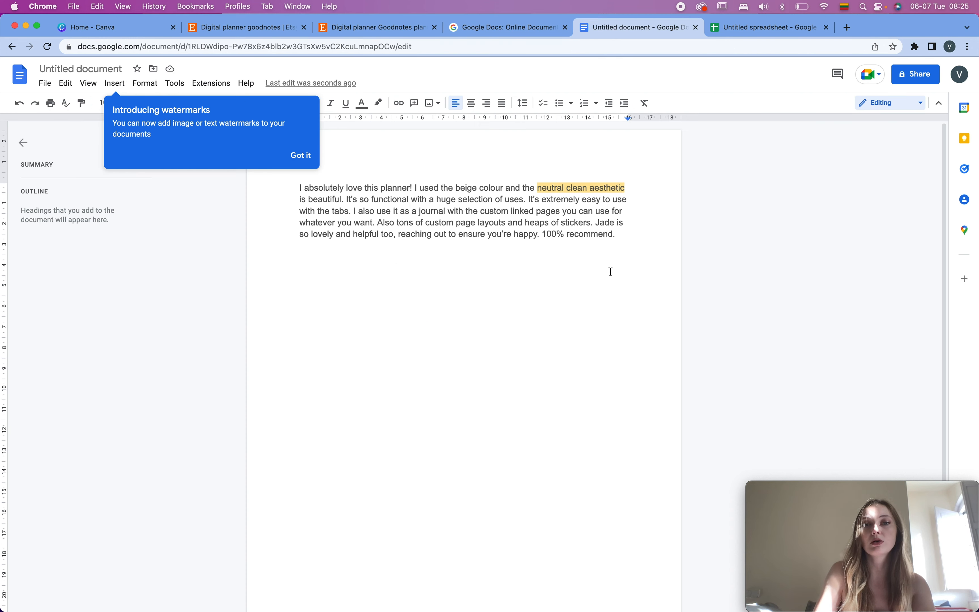
click(614, 255)
key(super+v)
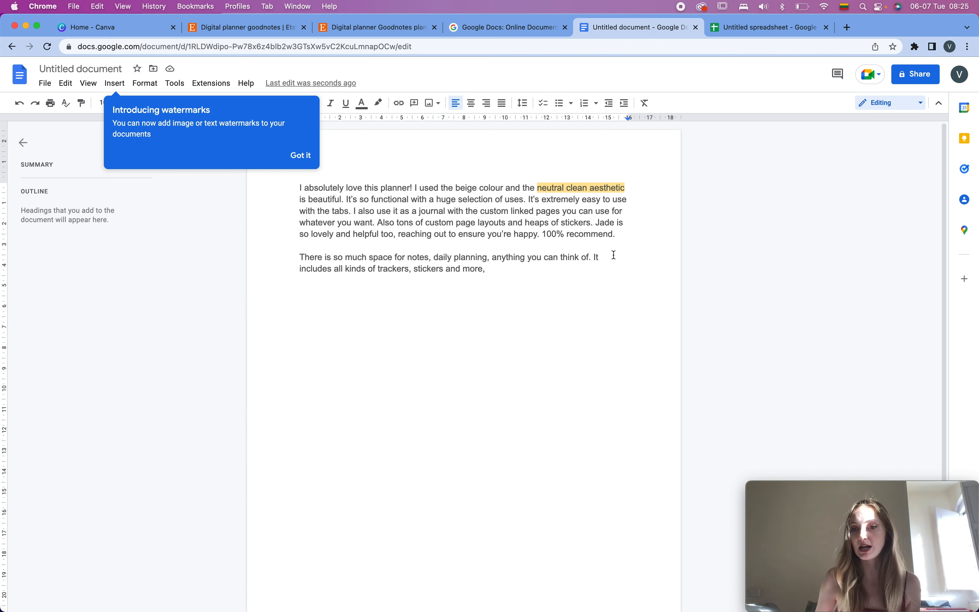
- Paste the 21 May review beginning "Obsessed!!" as a separate paragraph below the excerpt about space for notes
click(549, 265)
key(Return)
key(Return)
key(super+v)
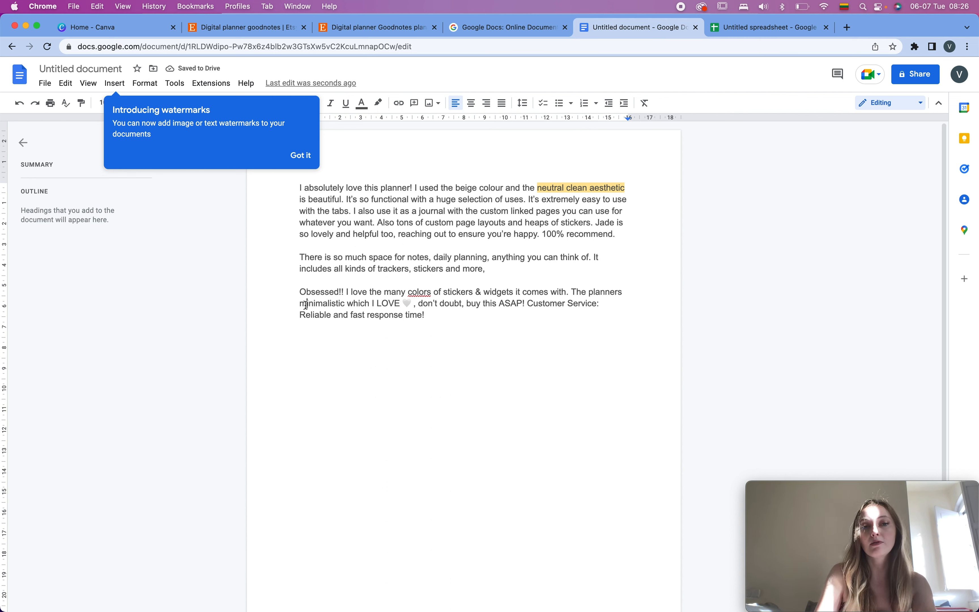
click(533, 304)
- Go to page 2 of the Etsy listing's reviews and show the 31 May 2022 review in its original language
click(376, 28)
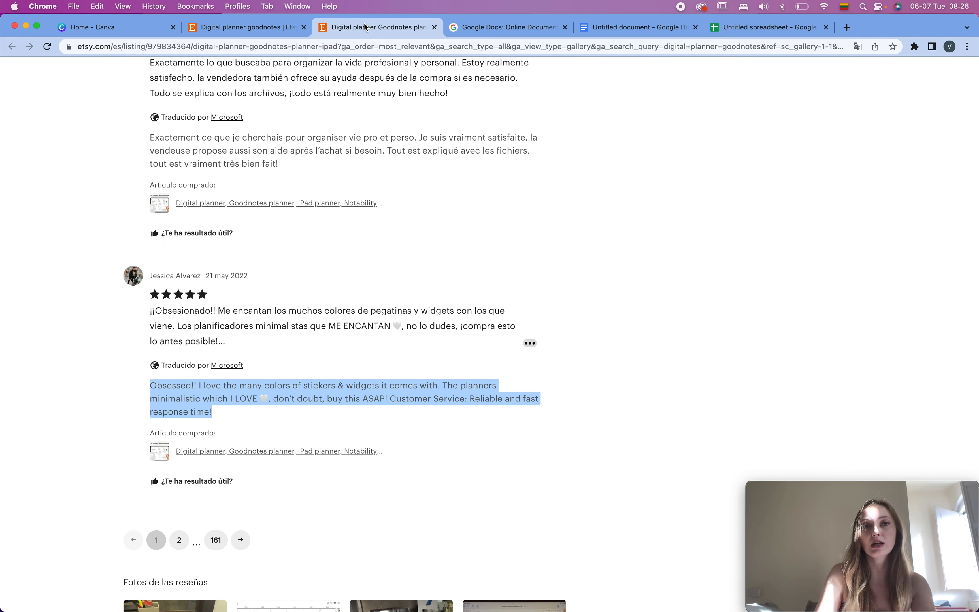
scroll(347, 420, down, 3)
click(175, 416)
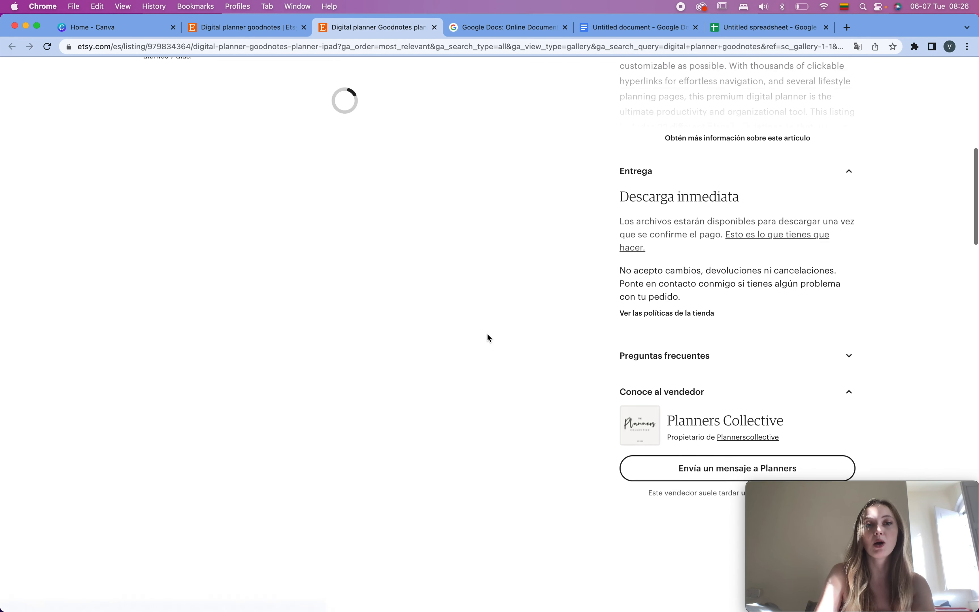
click(180, 311)
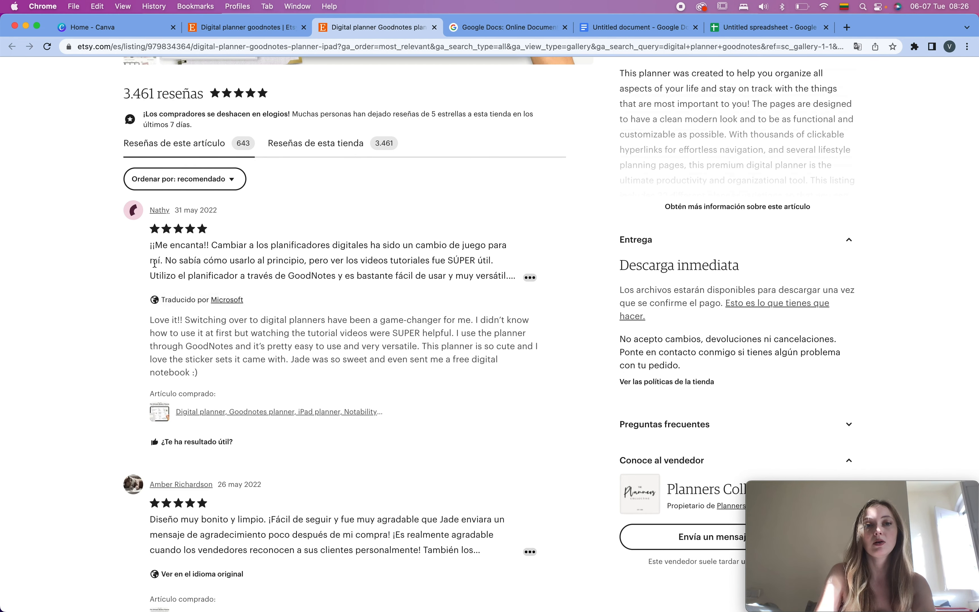
- Copy the 31 May review beginning "Love it!!" into a new paragraph at the end of the Google Docs document
drag(138, 326, 244, 373)
key(super+c)
key(super+5)
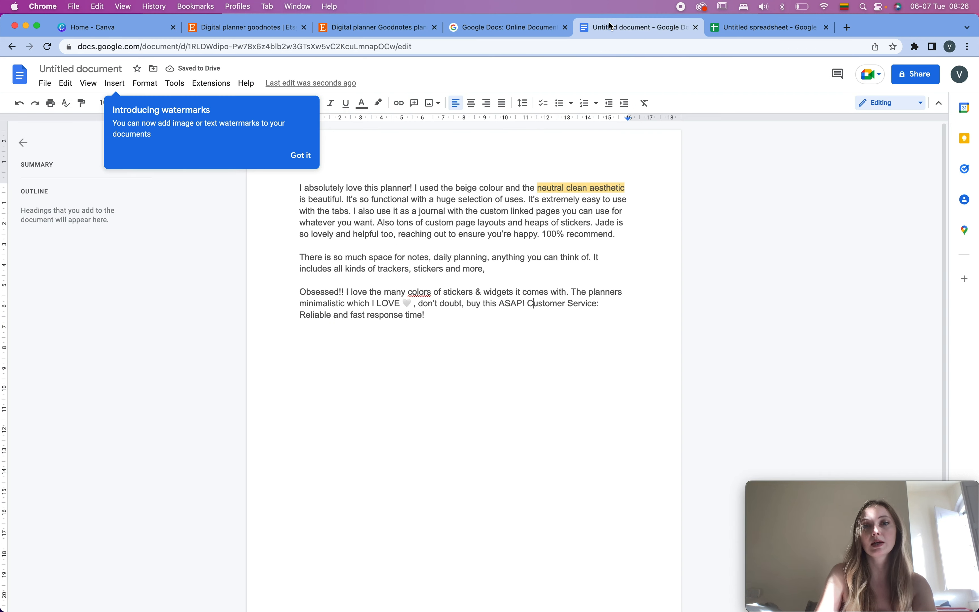
click(452, 309)
double_click(457, 327)
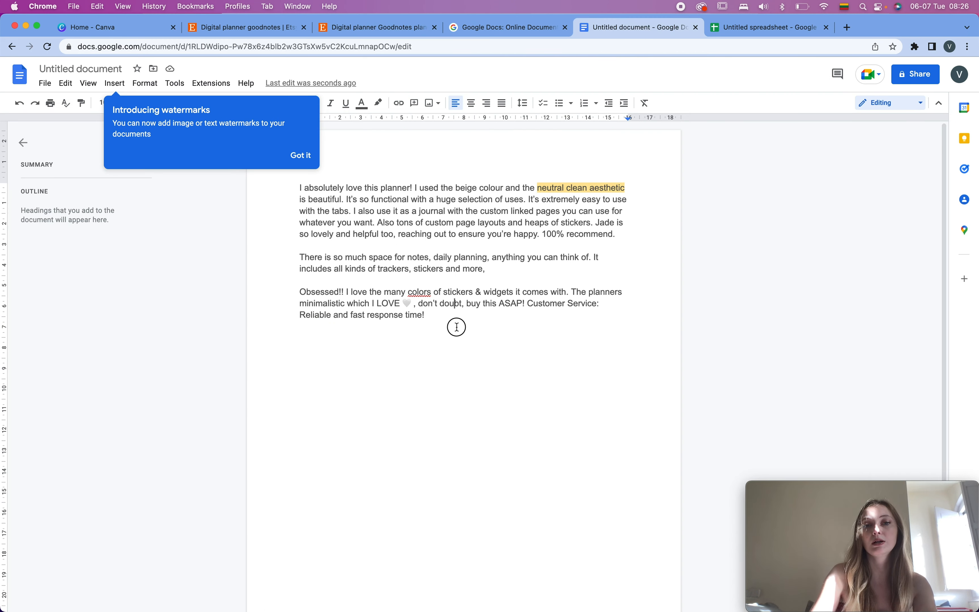
key(super+v)
- Copy the original-language 26 May review beginning "Very nice and clean layout" from Etsy into a new paragraph at the document's end
key(super+3)
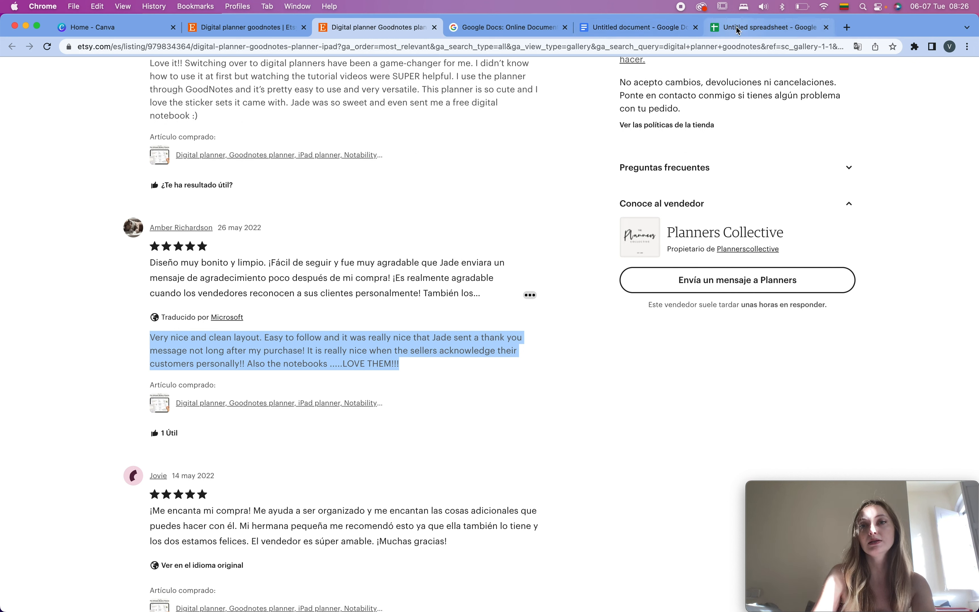
key(super+6)
click(648, 35)
key(Return)
key(Return)
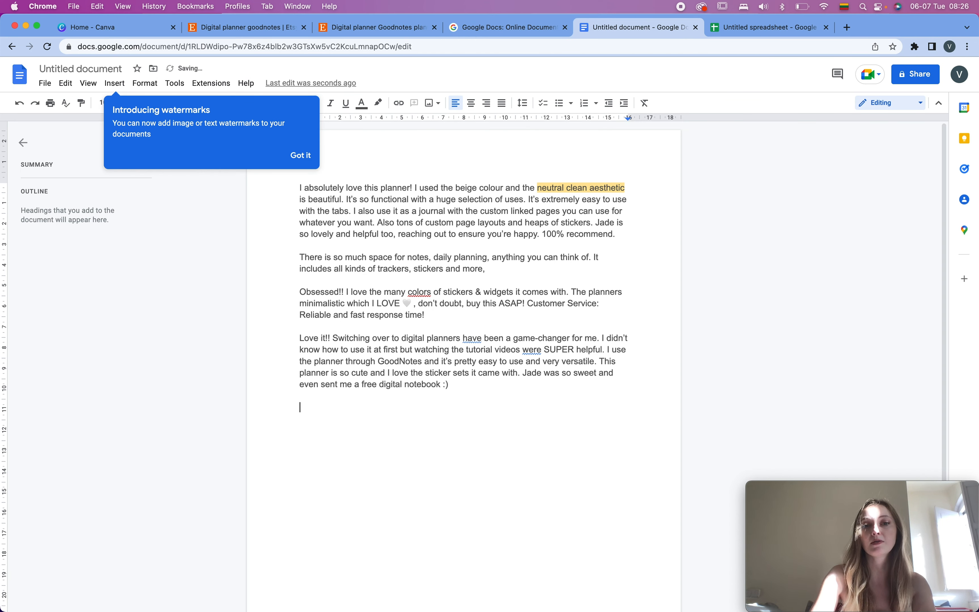
text(Very nice and clean layout. Easy to follow and it was really nice that Jade sent a thank you message not long after my purchase! It is really nice when the sellers acknowledge their customers personally!! Also the notebooks .....LOVE THEM!!!)
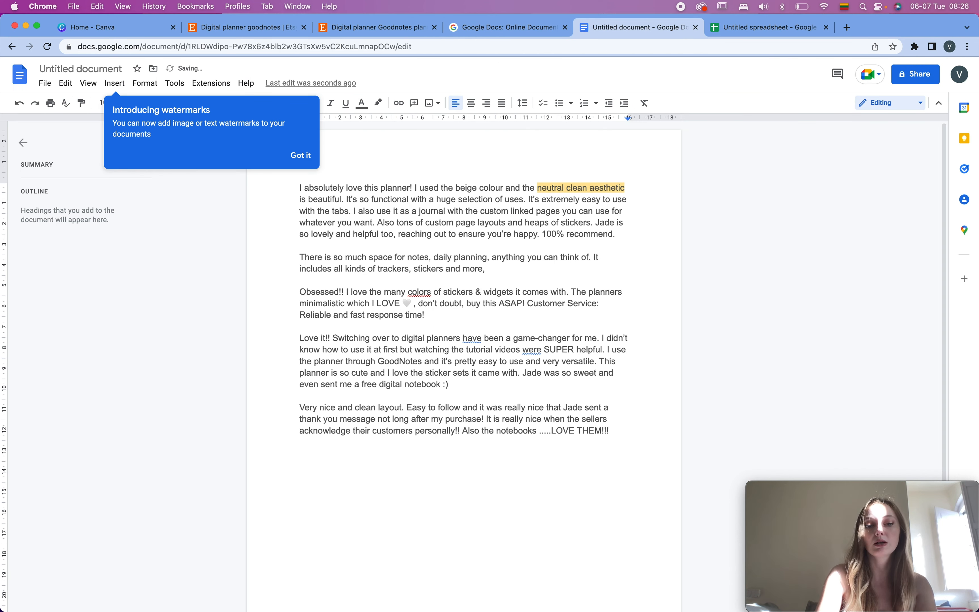
- Search the document for "sticker" and add the comment "stickers" to the first match in the opening review
key(super+f)
text(sticker)
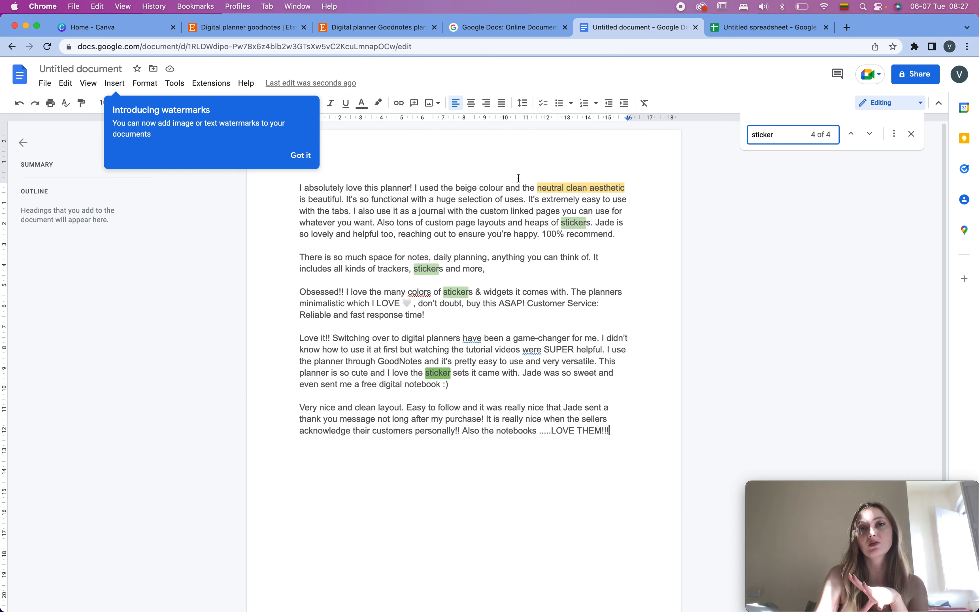
key(Return)
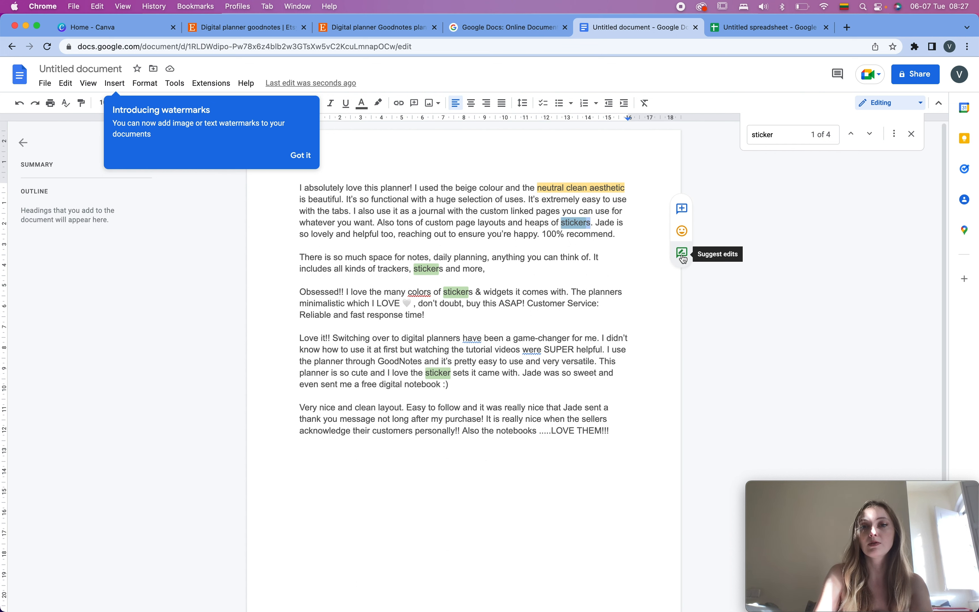
click(683, 209)
text(stcikers)
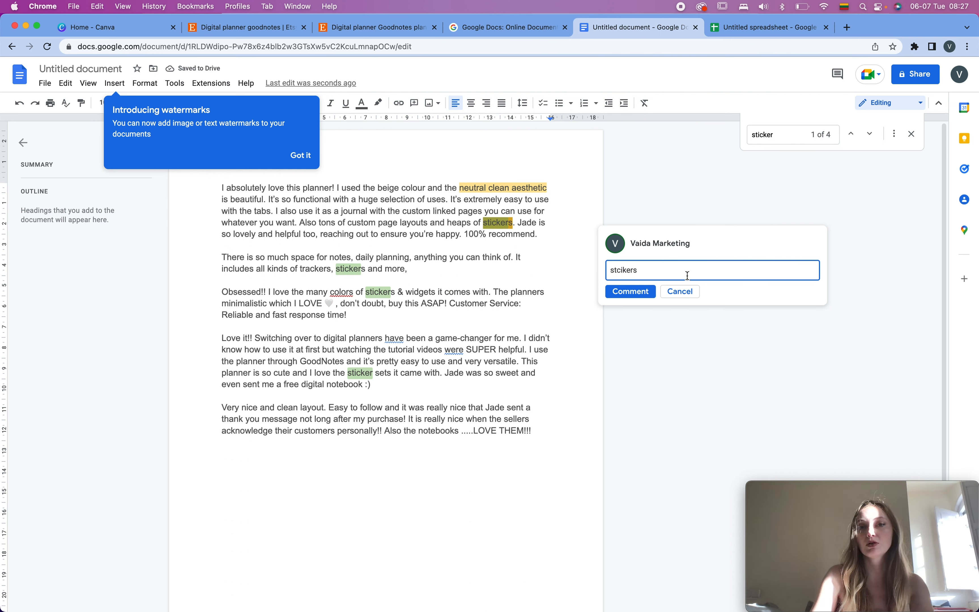
key(super+a)
text(stickers)
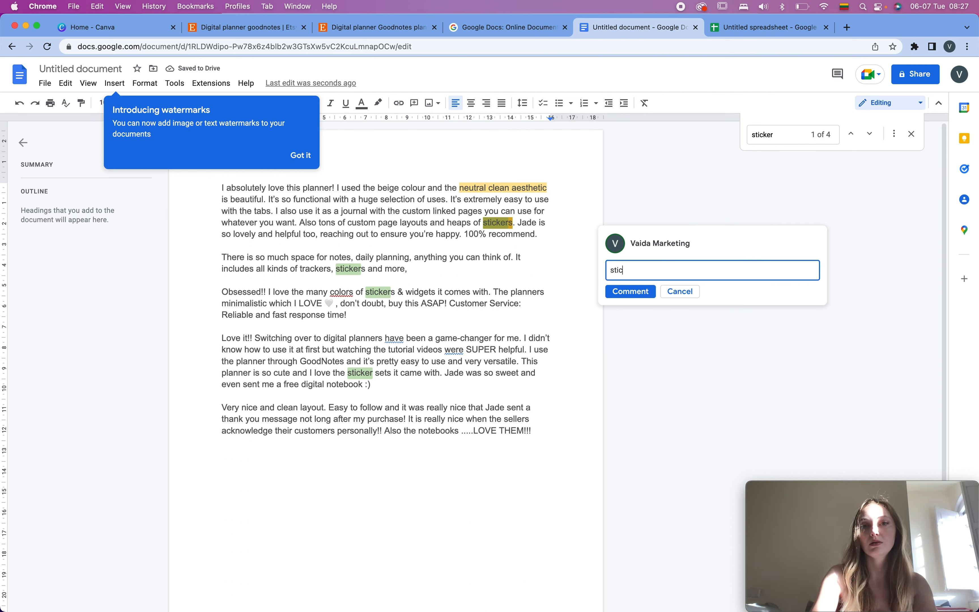
click(652, 291)
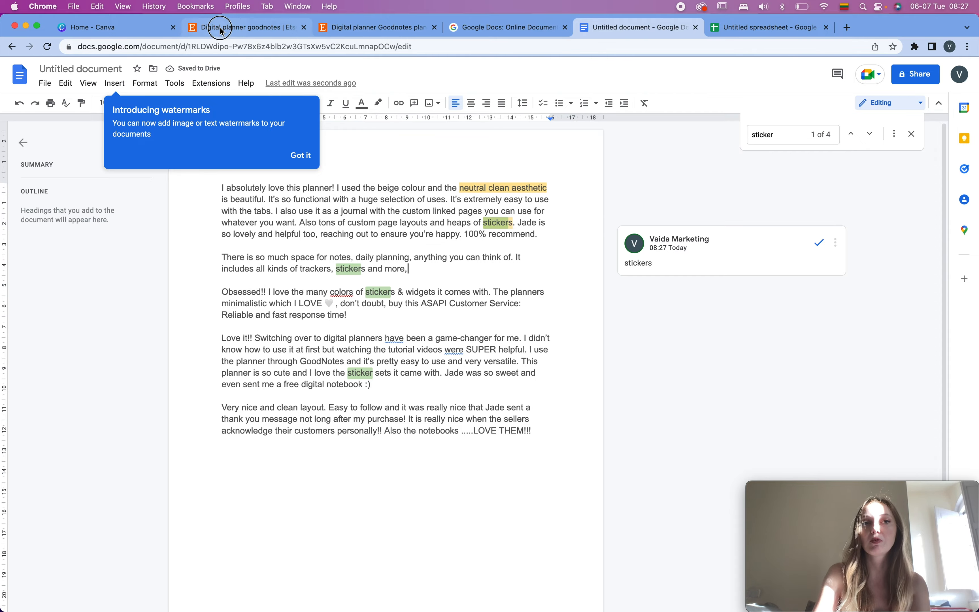
- Copy the 1 June 2022 Etsy review beginning "I am such a fan of this planner!" into a new paragraph at the document's end
click(279, 28)
click(370, 28)
scroll(330, 389, down, 5)
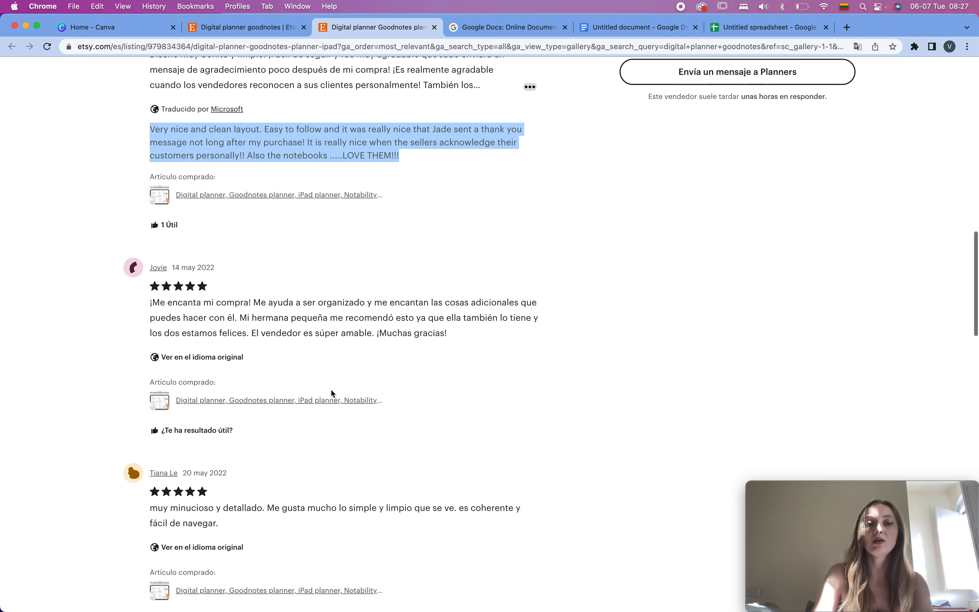
scroll(331, 388, up, 15)
scroll(332, 394, down, 10)
scroll(331, 394, up, 10)
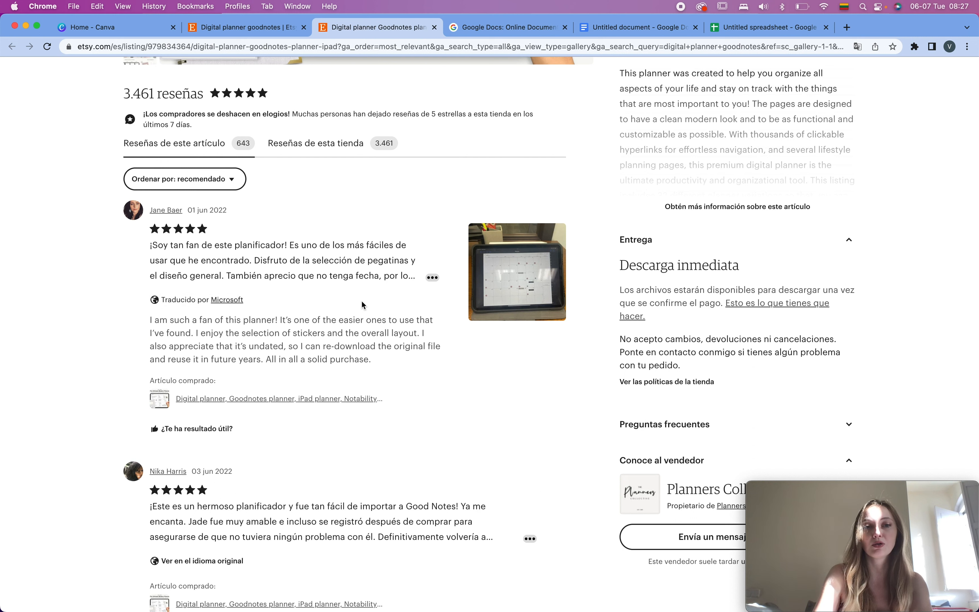
scroll(117, 268, down, 2)
drag(150, 240, 359, 286)
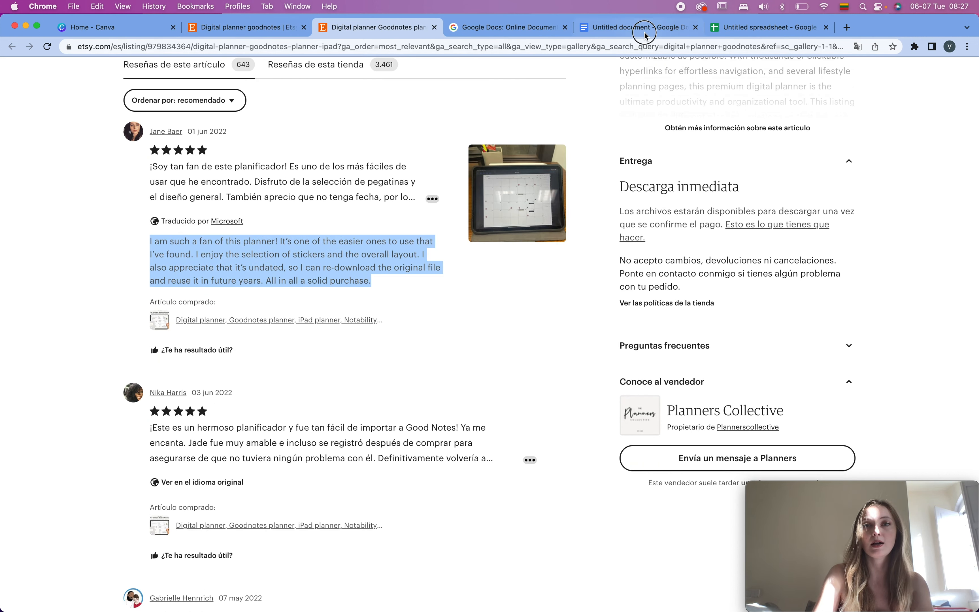
click(633, 27)
- Go back to the Etsy listing, advance to page 7 of the item's reviews and read through them
click(375, 27)
scroll(254, 157, down, 15)
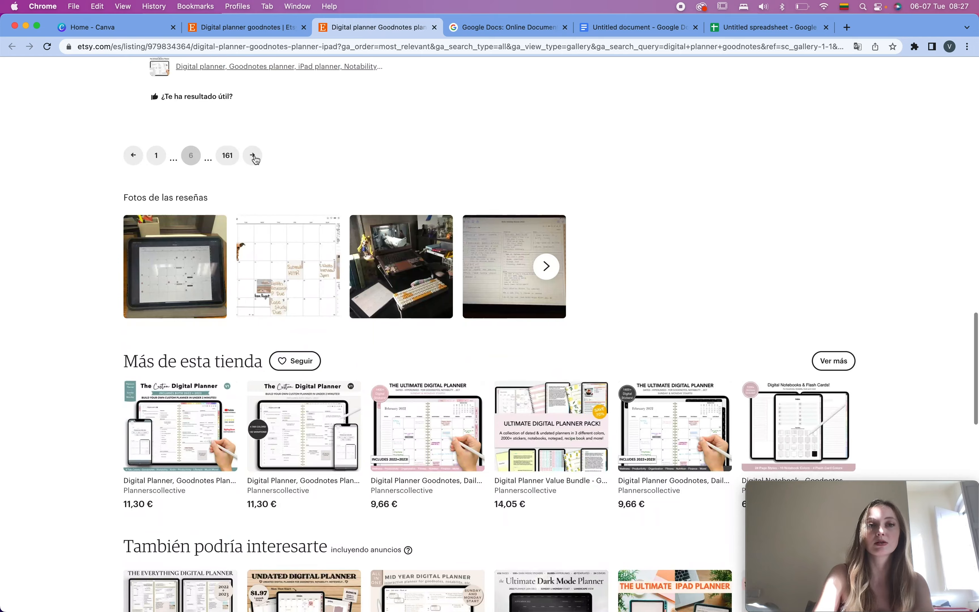
click(254, 157)
scroll(378, 104, down, 5)
scroll(378, 104, down, 10)
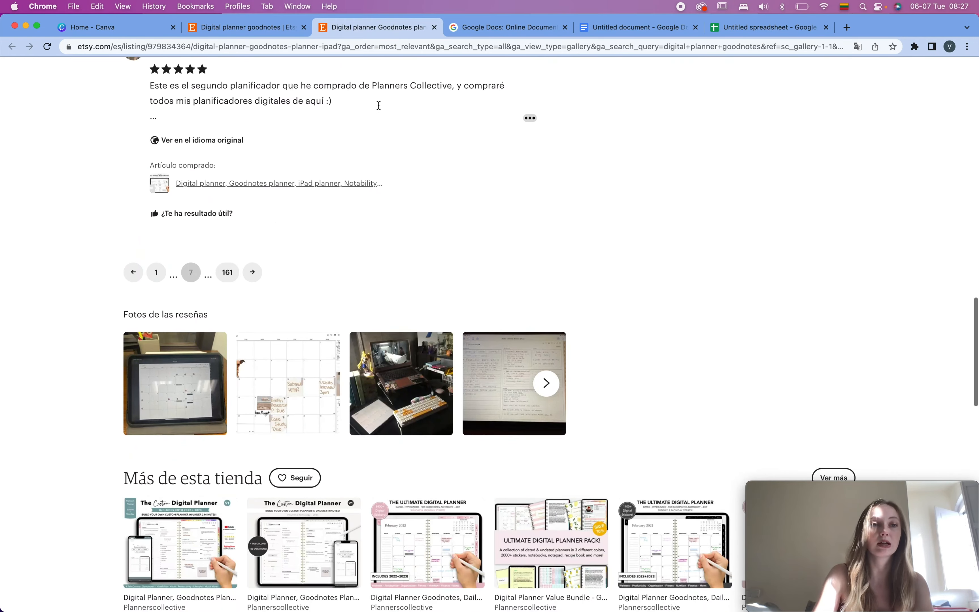
scroll(349, 238, up, 2)
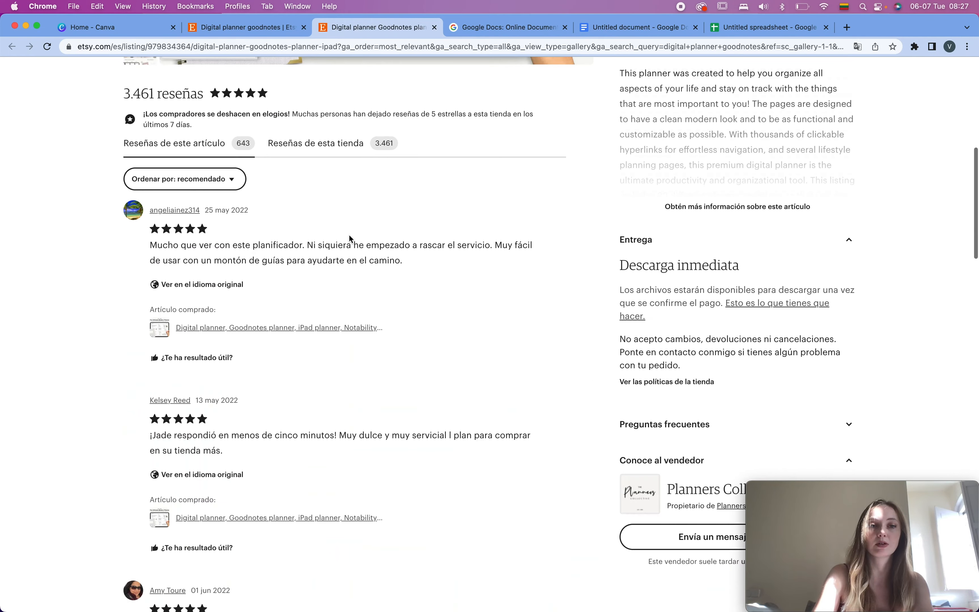
scroll(350, 238, down, 10)
scroll(350, 238, up, 10)
- Show the reviews of the whole shop, sorted by most recent
click(178, 348)
click(170, 402)
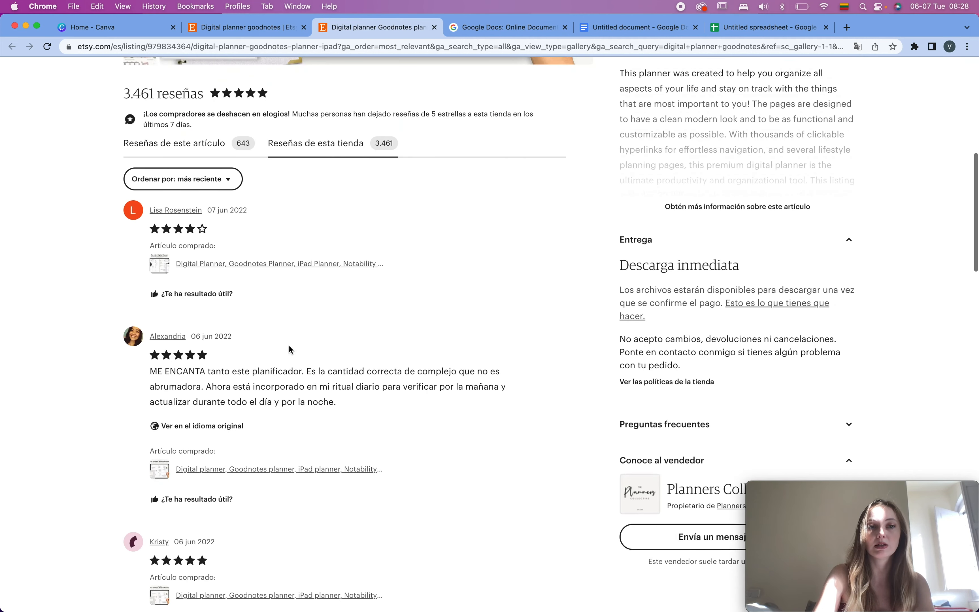
scroll(312, 352, down, 5)
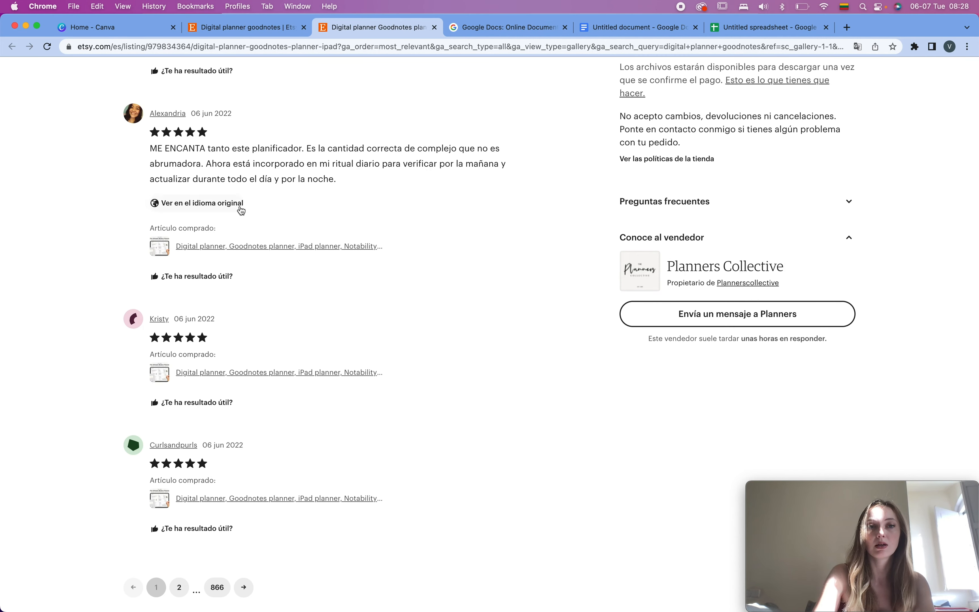
- Show the 6 June 2022 review in its original language and advance to the next page of shop reviews
click(210, 203)
scroll(410, 198, down, 5)
click(255, 476)
scroll(324, 324, down, 5)
- Copy the original-language review beginning "The planner is so versatile" into a new paragraph at the end of the Google Docs document
click(202, 291)
drag(149, 308, 234, 350)
key(super+c)
click(609, 28)
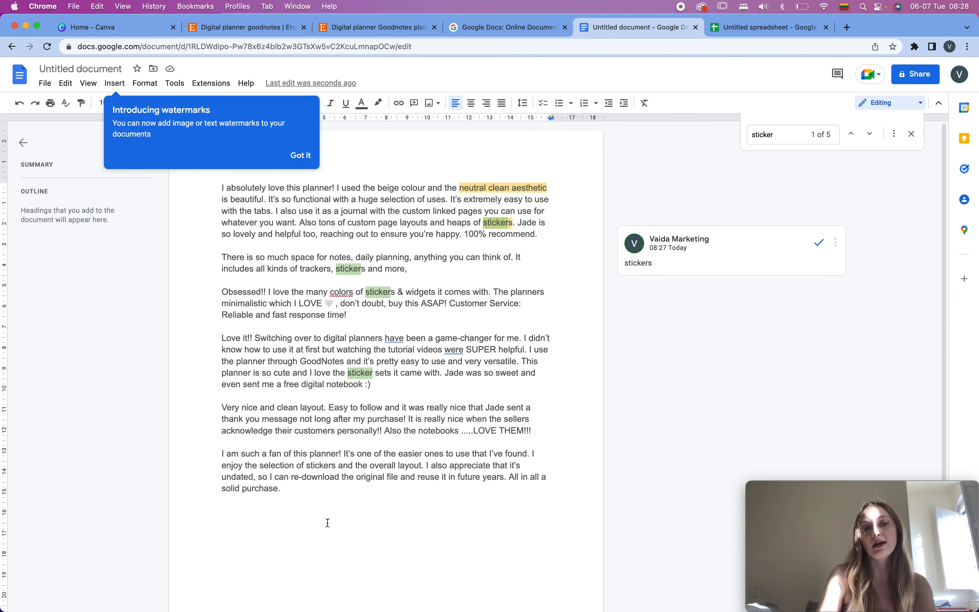
click(328, 523)
key(Return)
key(Return)
key(super+v)
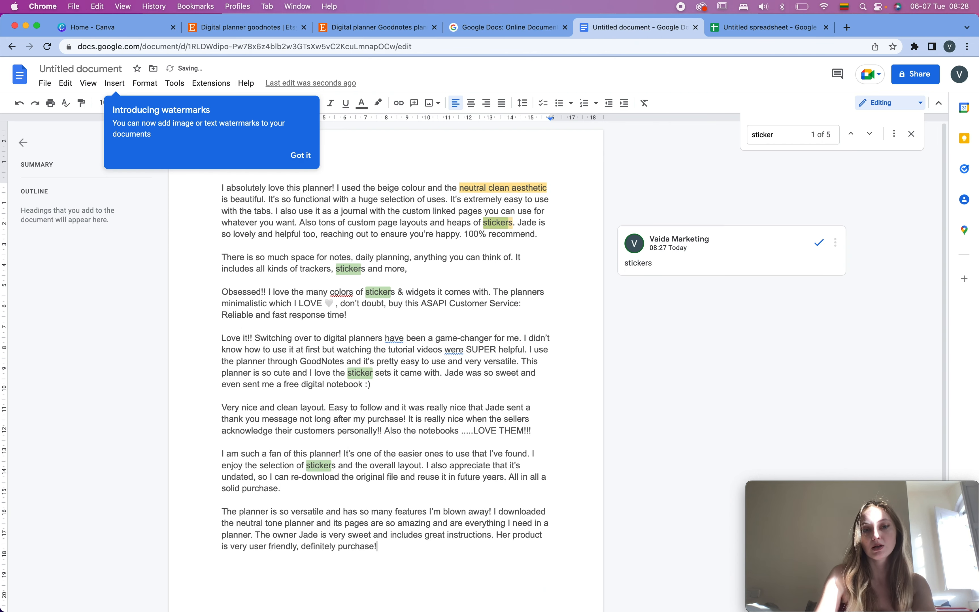
key(Return)
key(Return)
- Search the document for "eas" and select "easy to use with the tabs" in the first review
key(super+f)
text(eas)
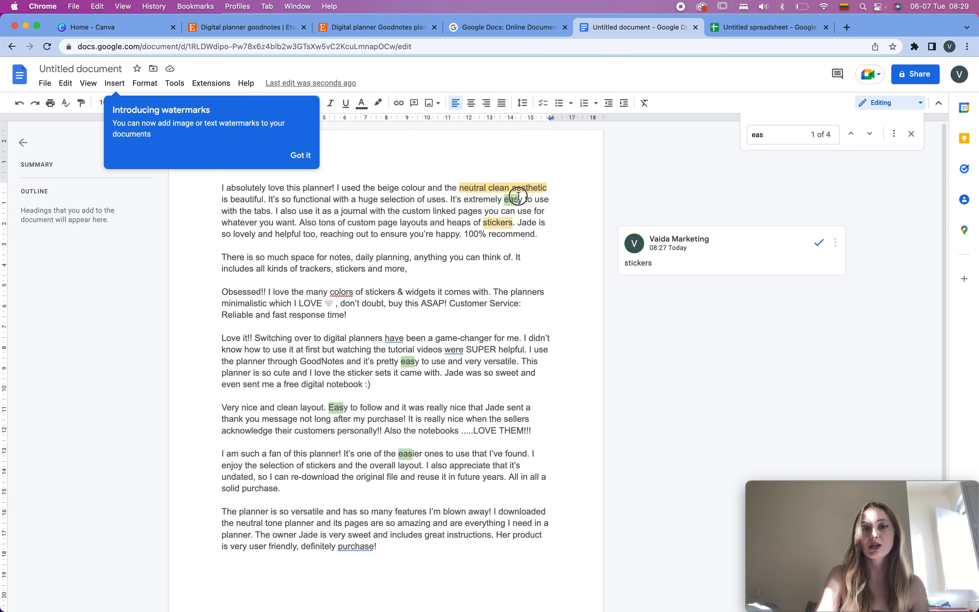
drag(519, 199, 276, 209)
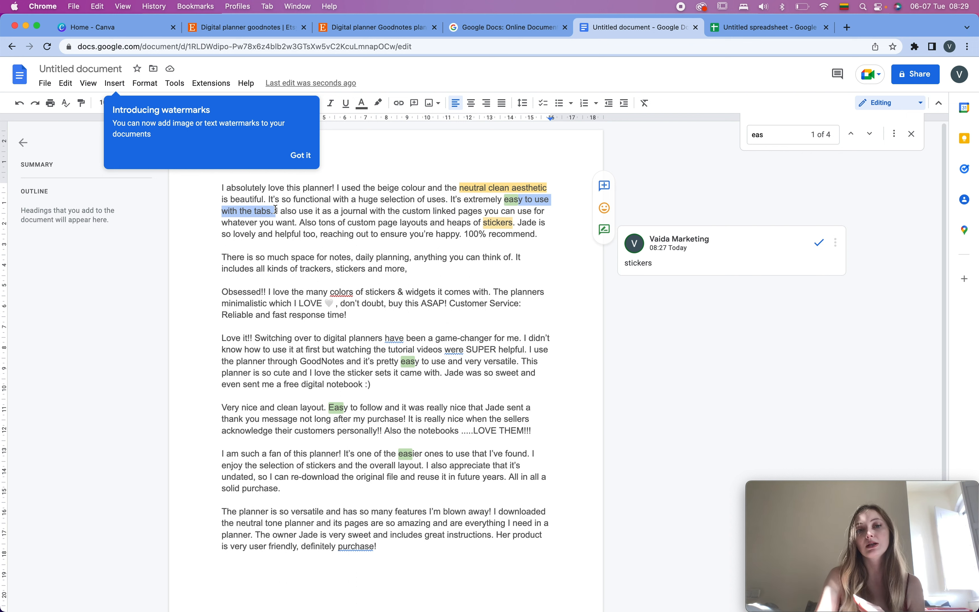
- Return to the Etsy listing, enlarge its main product image and capture a screenshot of it
click(375, 27)
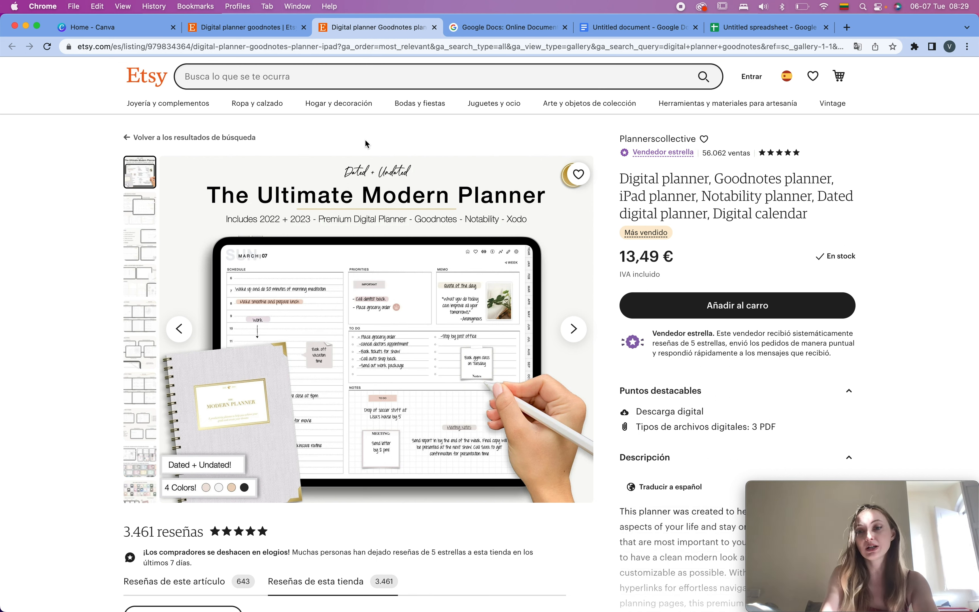
click(312, 284)
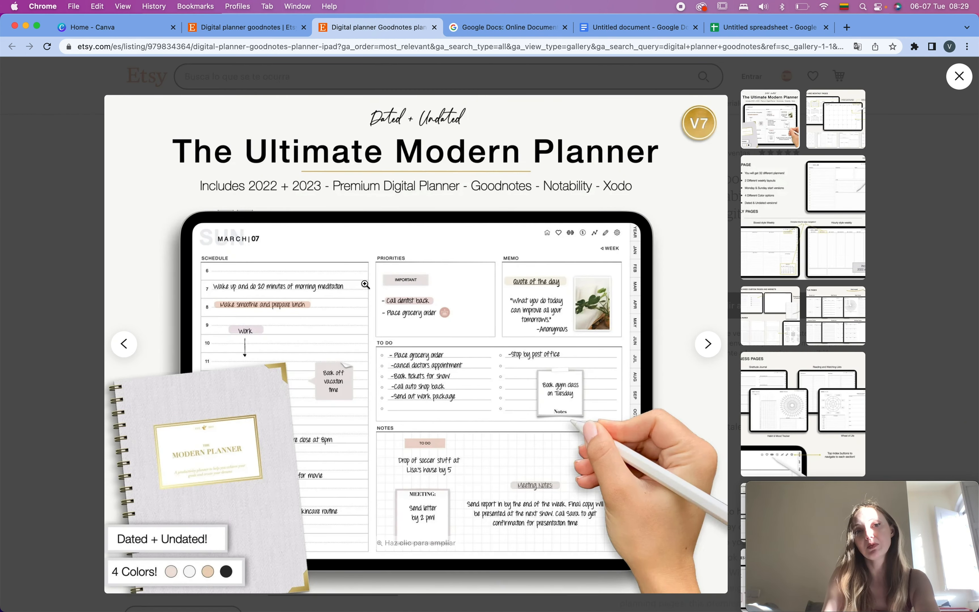
key(super+shift+4)
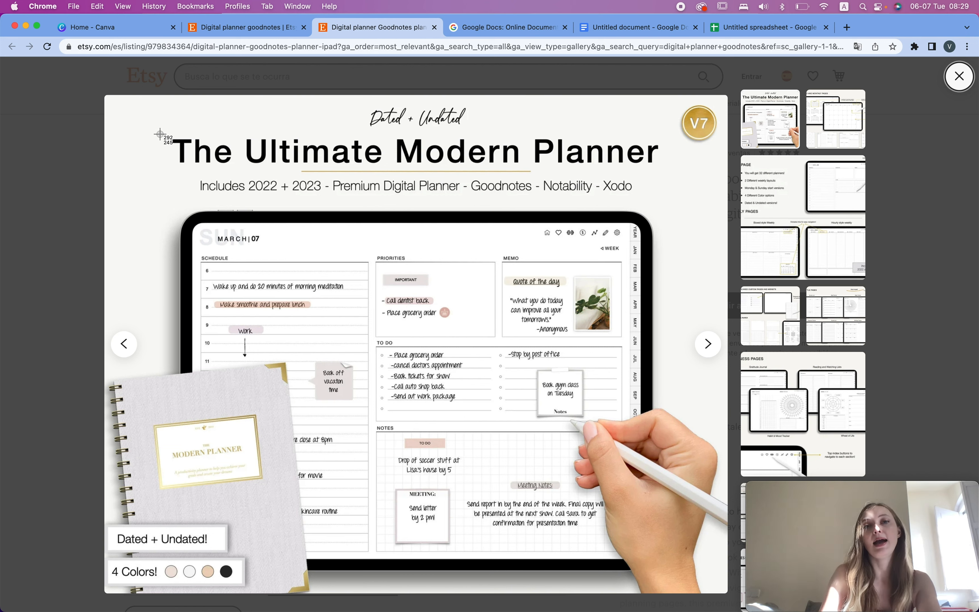
drag(107, 98, 780, 463)
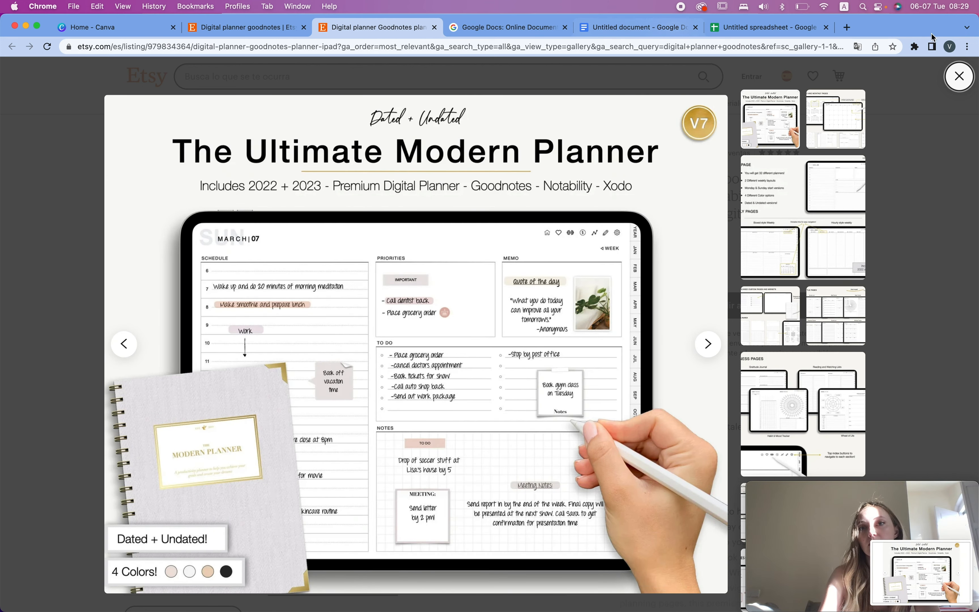
- Switch to Canva and create a new blank A4 document
click(121, 29)
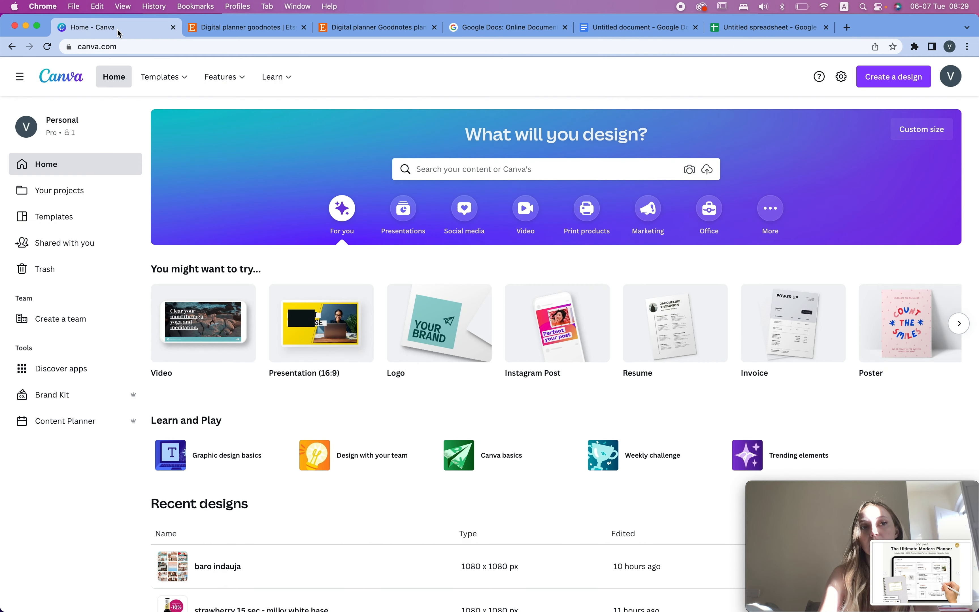
click(882, 72)
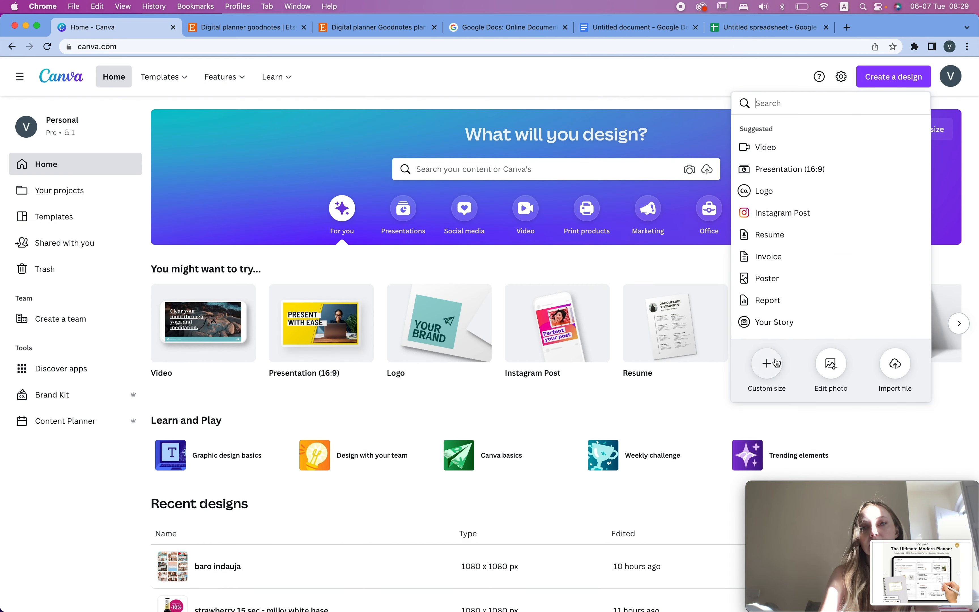
click(766, 361)
click(917, 103)
text(a4)
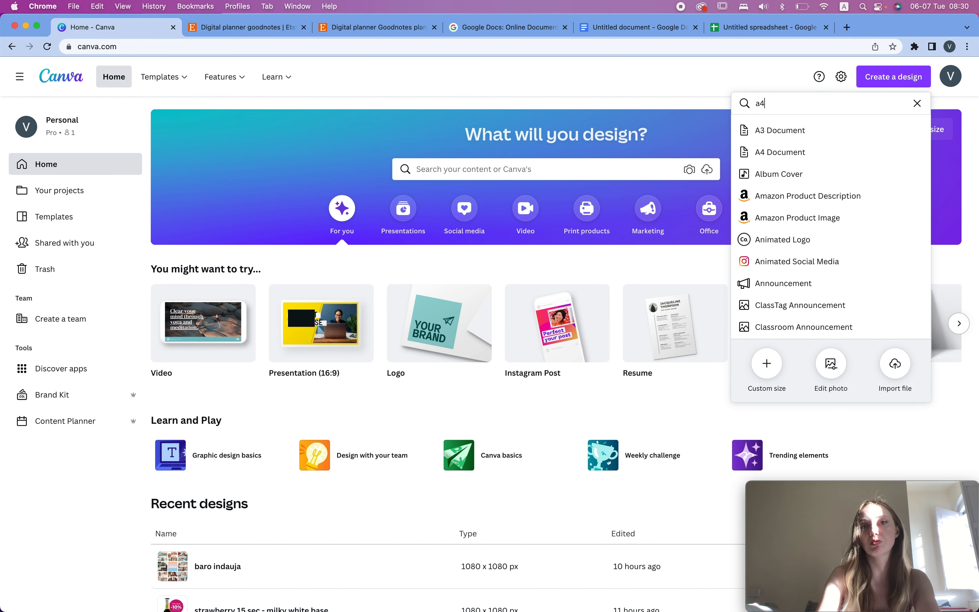
click(805, 129)
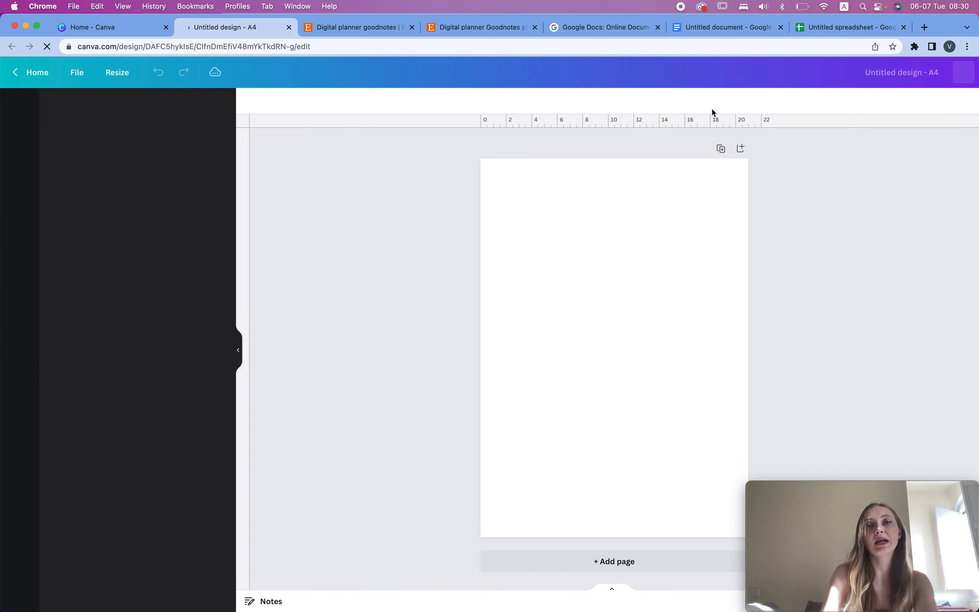
- Upload the planner screenshot taken at 08.29.47 to the Canva design's media
click(20, 186)
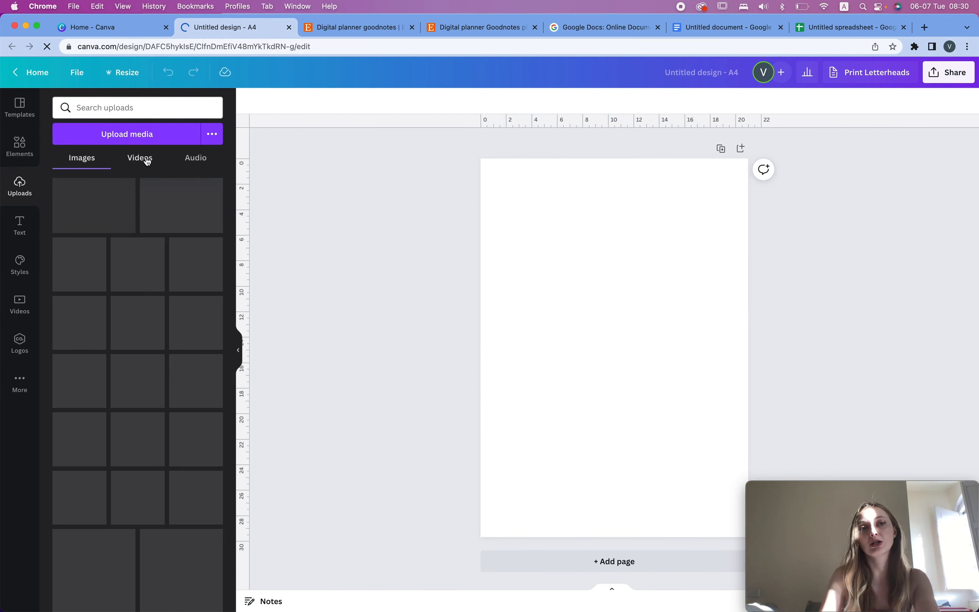
click(175, 140)
click(307, 95)
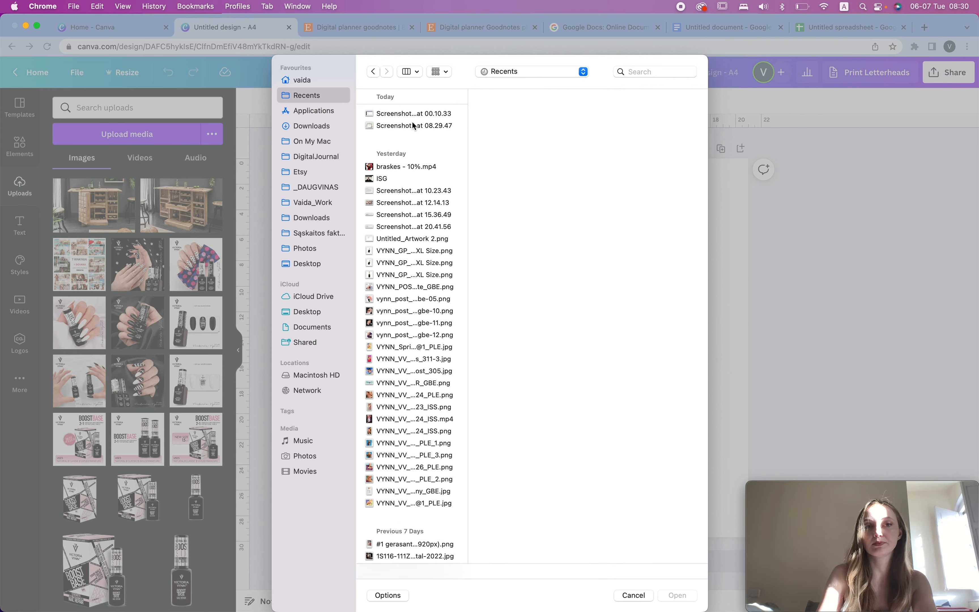
click(406, 116)
double_click(408, 124)
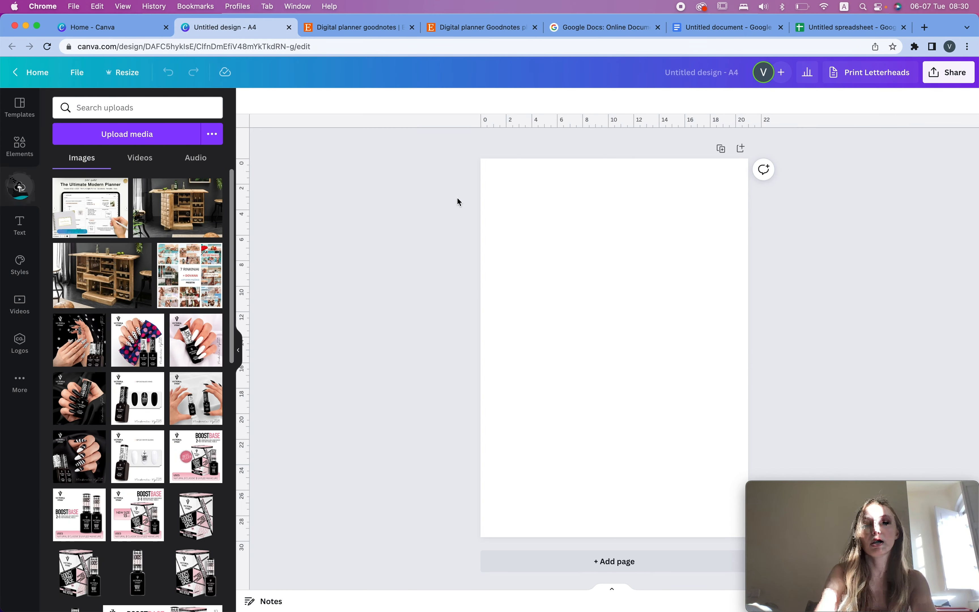
- Place the uploaded planner screenshot on the first page and enlarge it beyond the page edges
click(90, 208)
scroll(614, 318, down, 5)
drag(681, 295, 825, 199)
click(923, 245)
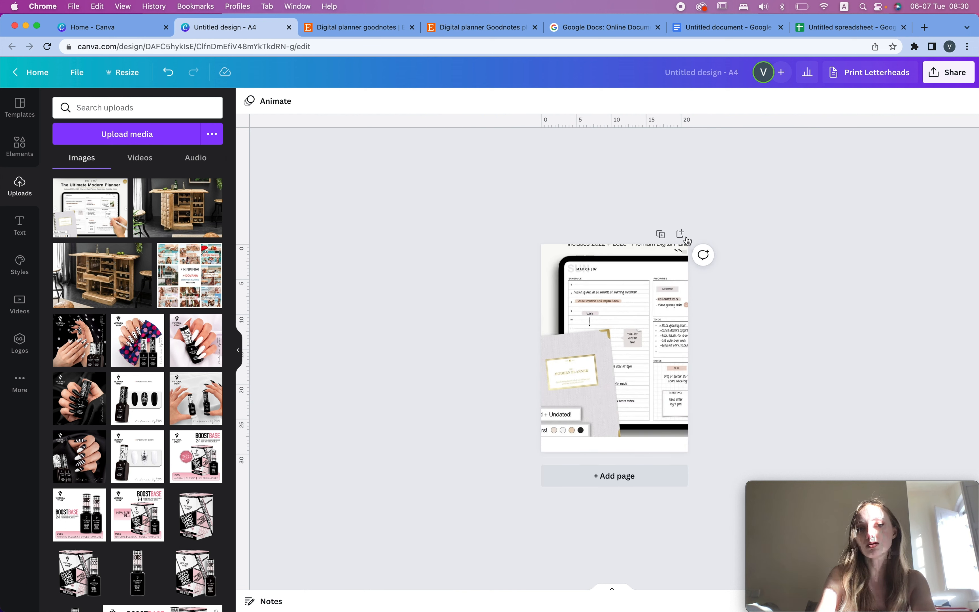
- Add a blank second page and open the document template search
click(682, 235)
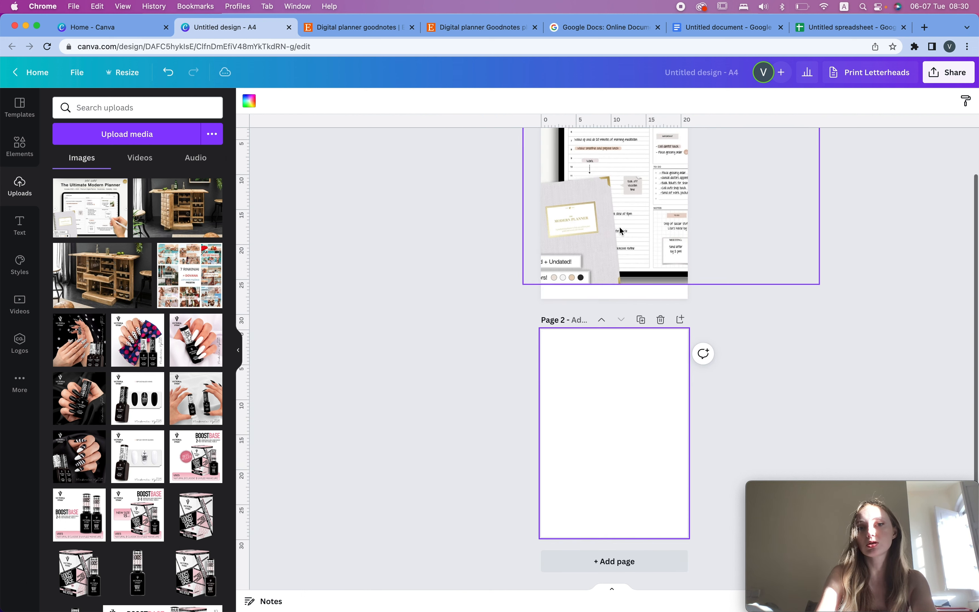
click(35, 139)
click(20, 107)
click(100, 111)
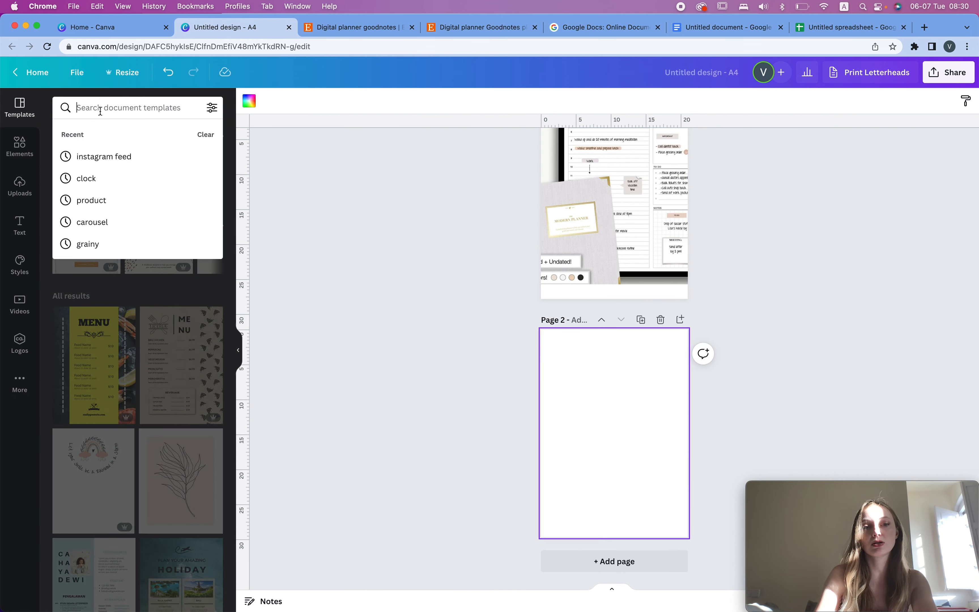
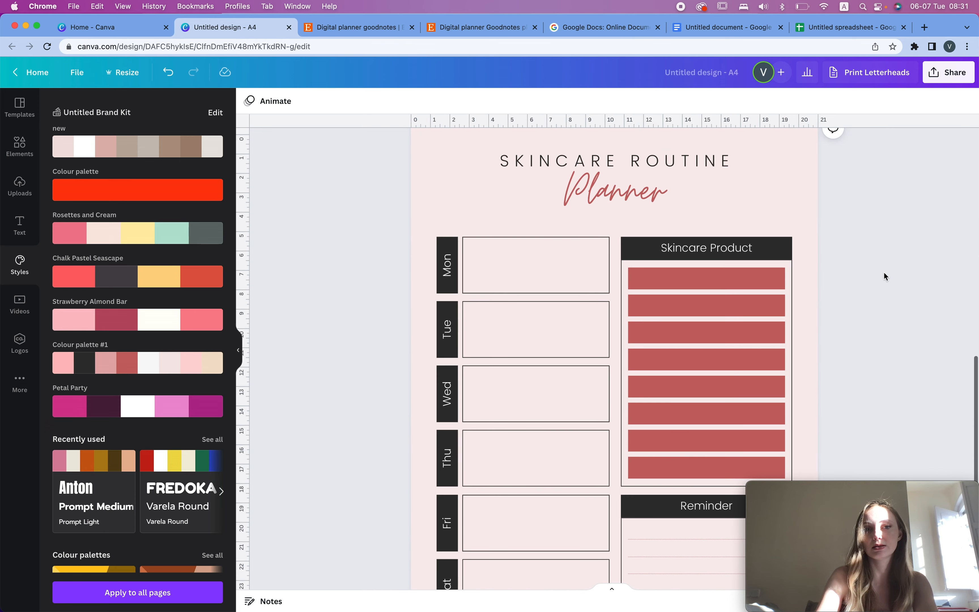
- Change the Sun label of the skincare routine planner to "Wkdn"
scroll(530, 485, down, 5)
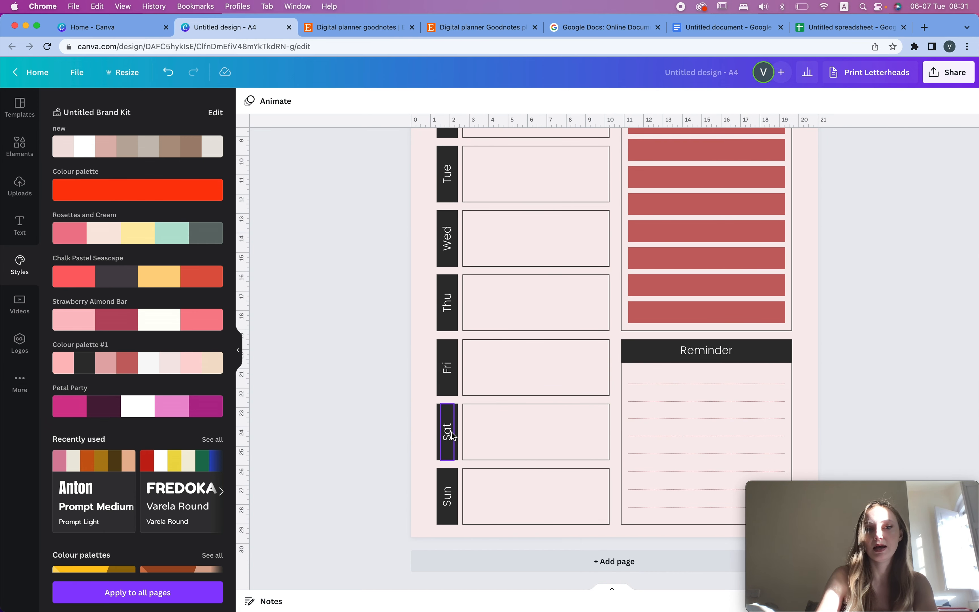
double_click(448, 506)
text(Wkdn)
click(424, 498)
key(super+z)
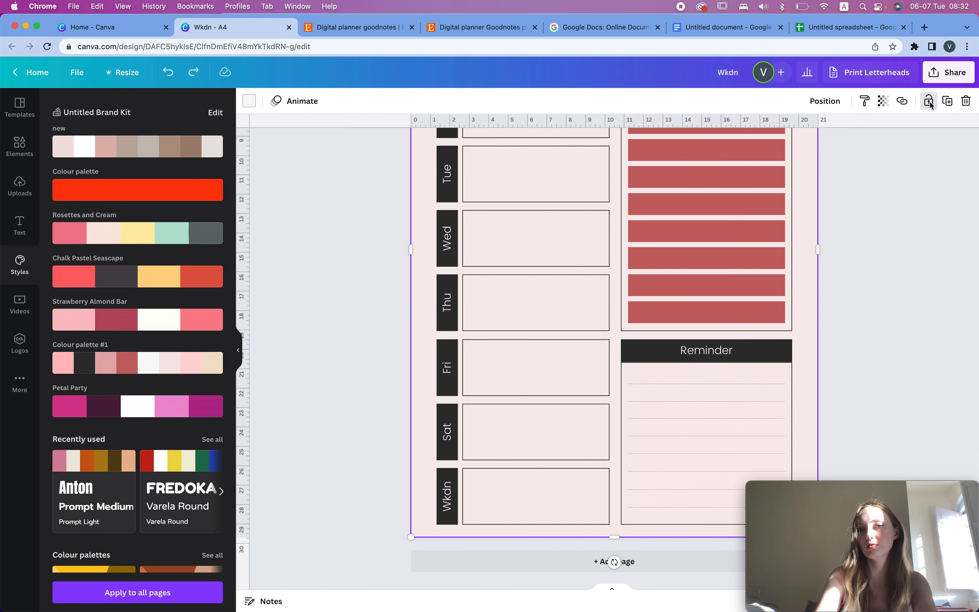
- Lock the pink page background and delete the Sat label together with its box
click(929, 102)
drag(398, 197, 459, 219)
drag(407, 423, 546, 421)
key(Delete)
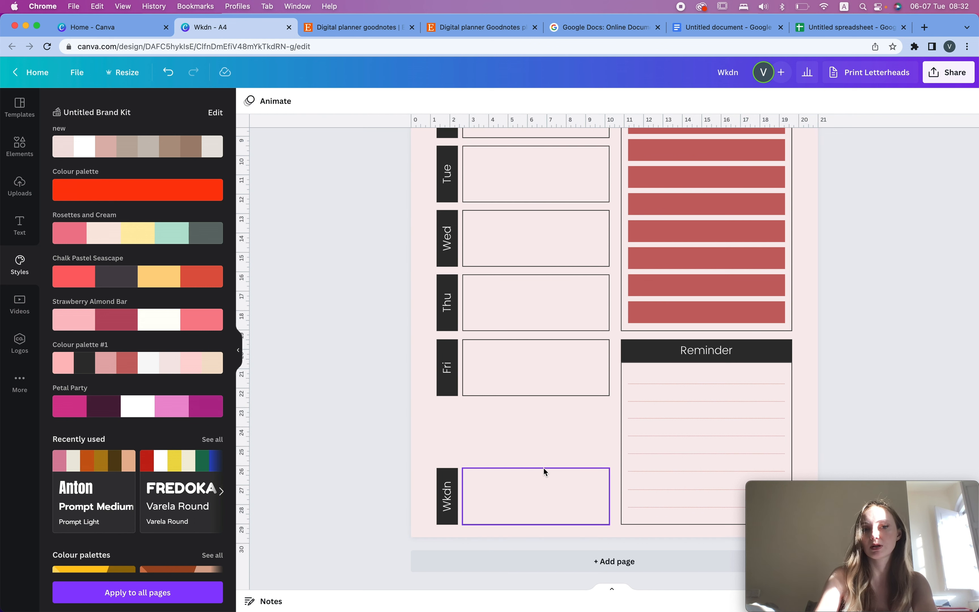
- Stretch the box beside the Fri label downward to a height of about 4.1
scroll(324, 270, up, 3)
click(519, 203)
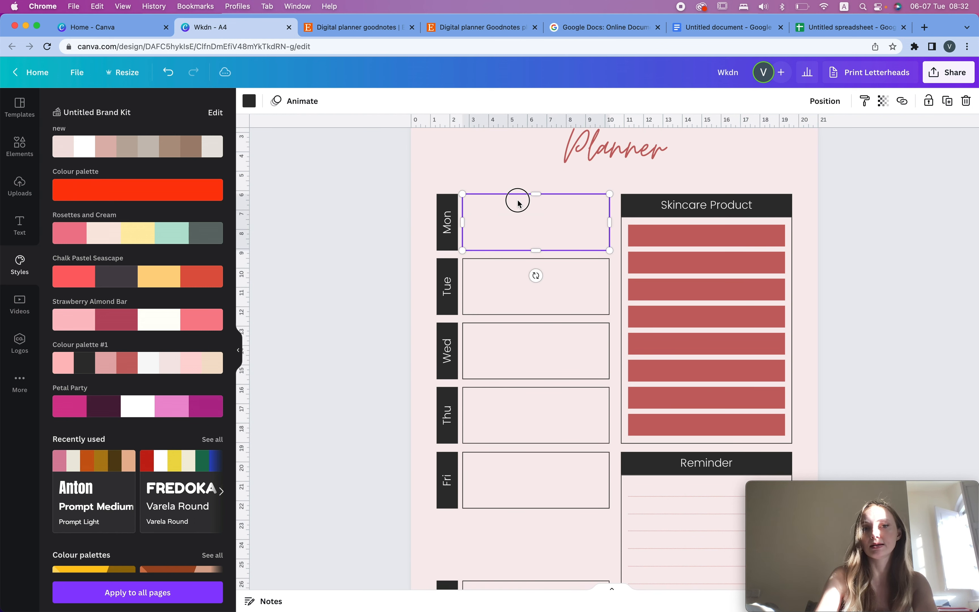
click(523, 454)
drag(536, 509, 536, 534)
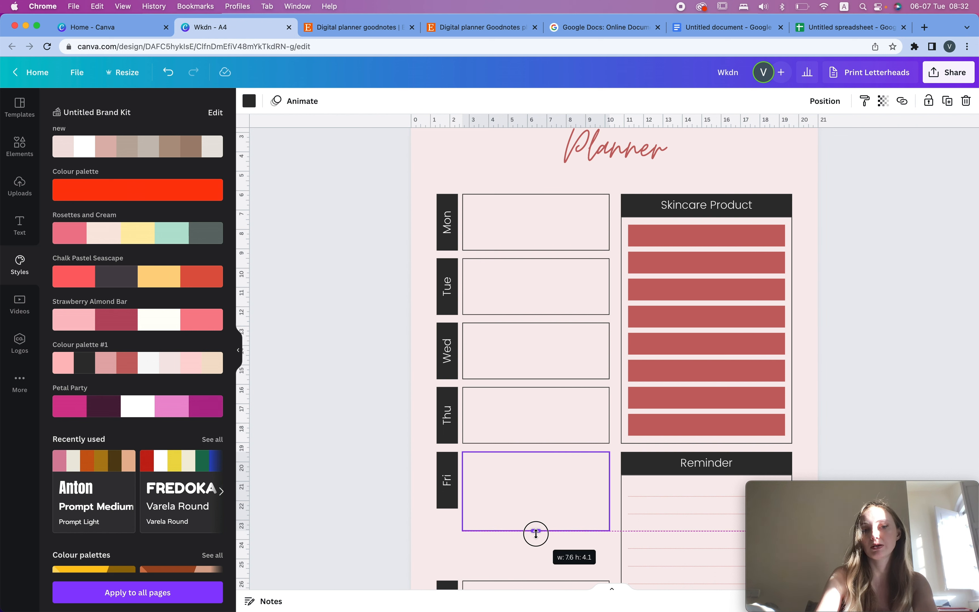
- Delete the four empty boxes beside the Mon, Tue, Wed and Thu labels
click(501, 227)
shift+click(508, 279)
shift+click(506, 334)
shift+click(507, 390)
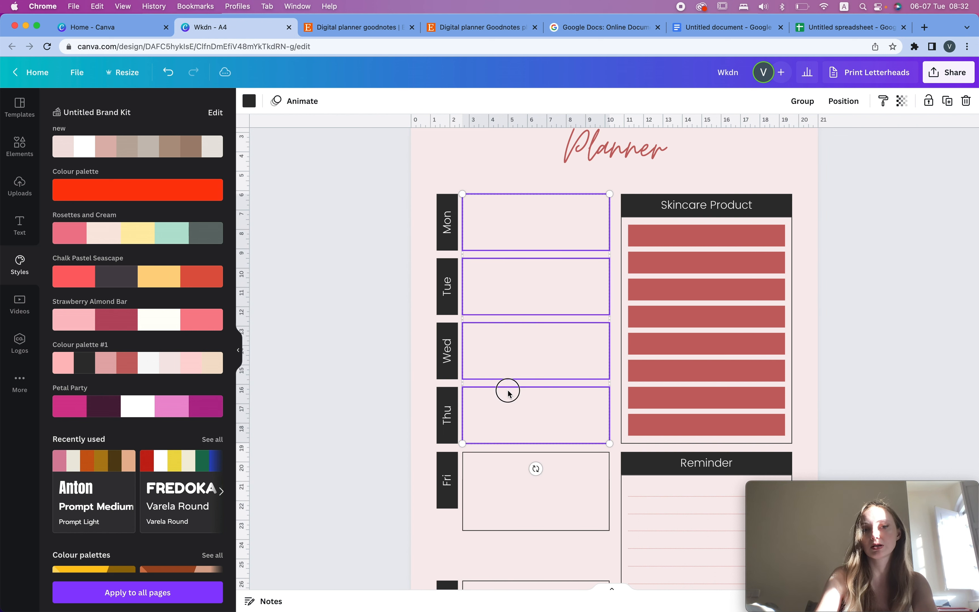
key(Delete)
- Duplicate the enlarged Fri box and stack the copies into a column of five equal weekday boxes above the Wkdn box
click(516, 486)
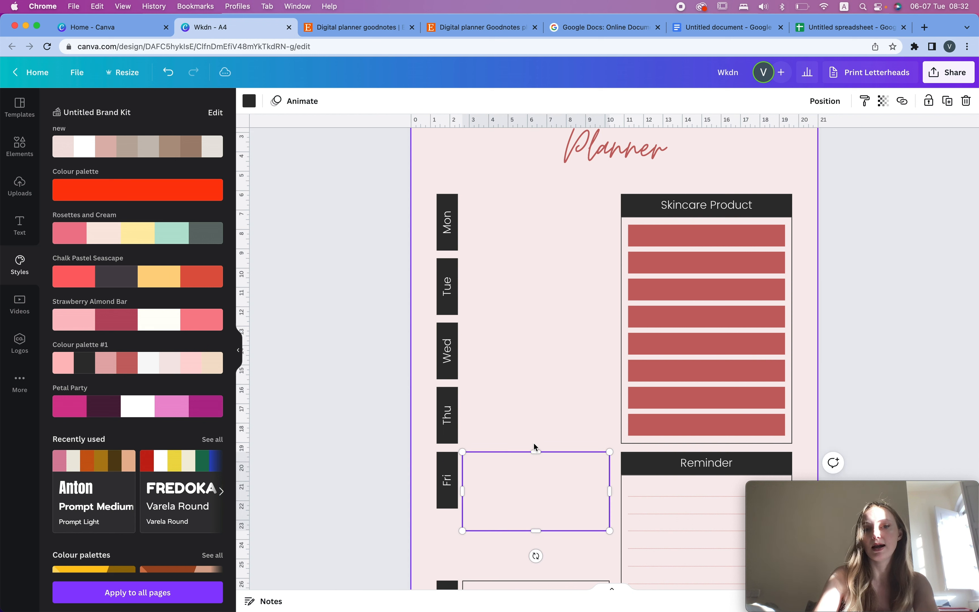
drag(562, 491, 550, 325)
drag(561, 472, 559, 395)
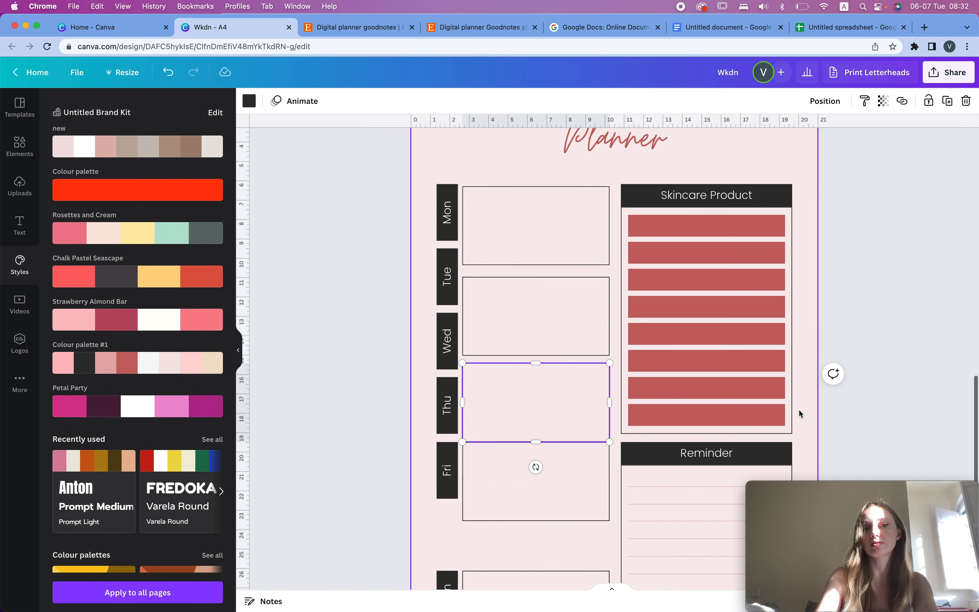
scroll(799, 409, down, 3)
click(543, 395)
drag(543, 396, 551, 218)
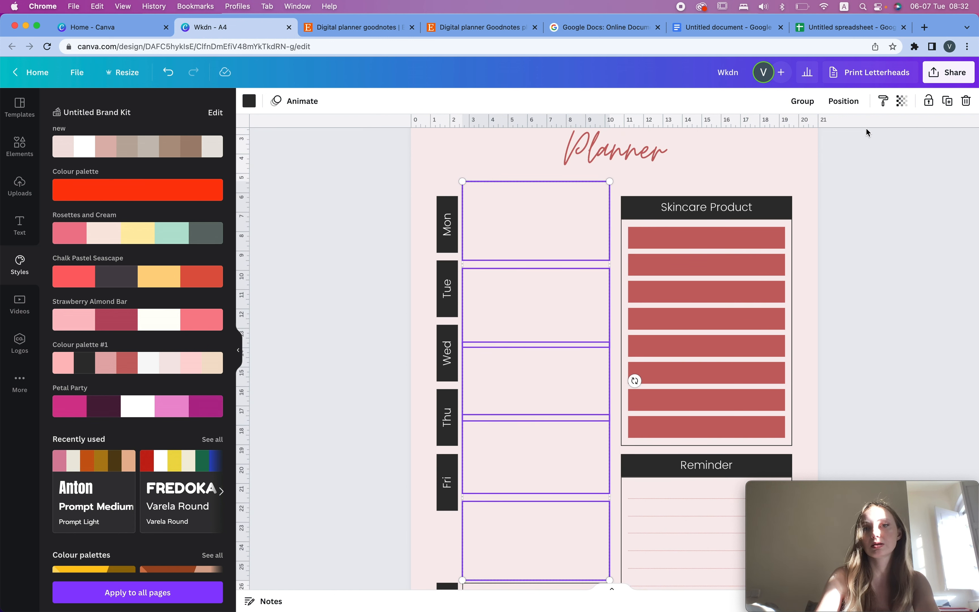
- Space the five stacked weekday boxes evenly in the vertical direction
click(843, 101)
click(722, 290)
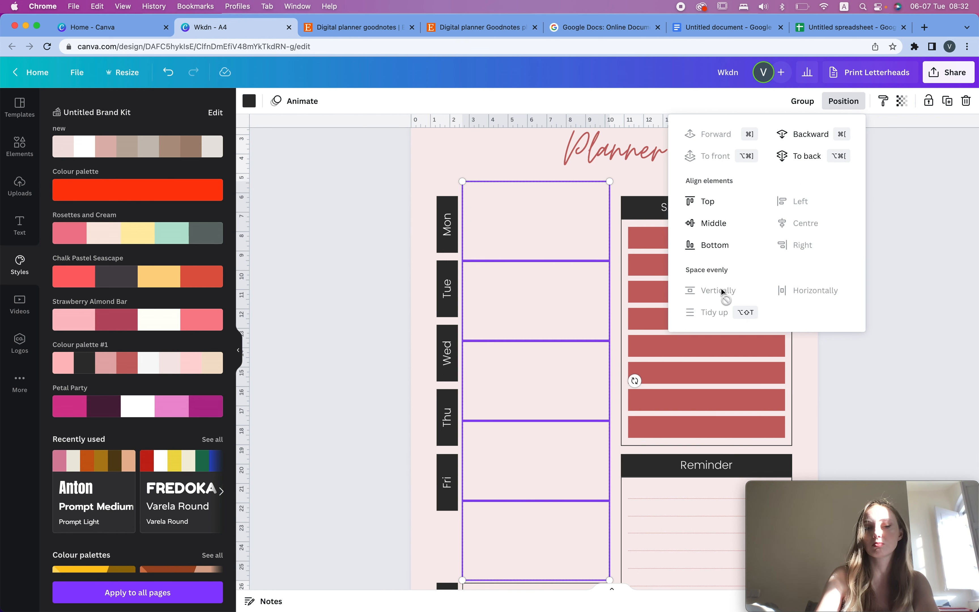
click(383, 388)
click(355, 387)
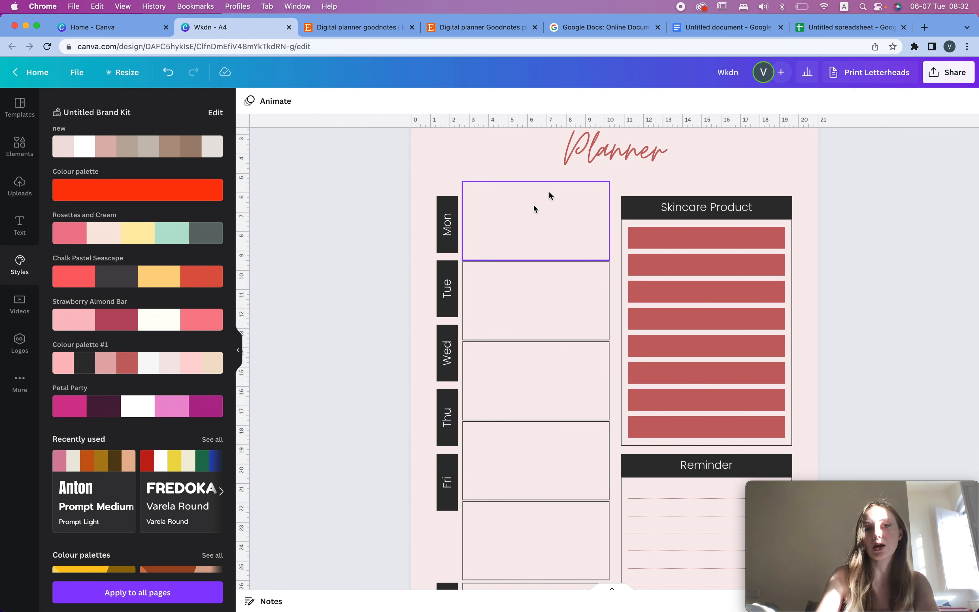
- Move the Planner title above the Skincare Routine heading and shift the topmost weekday box upward
scroll(535, 302, up, 5)
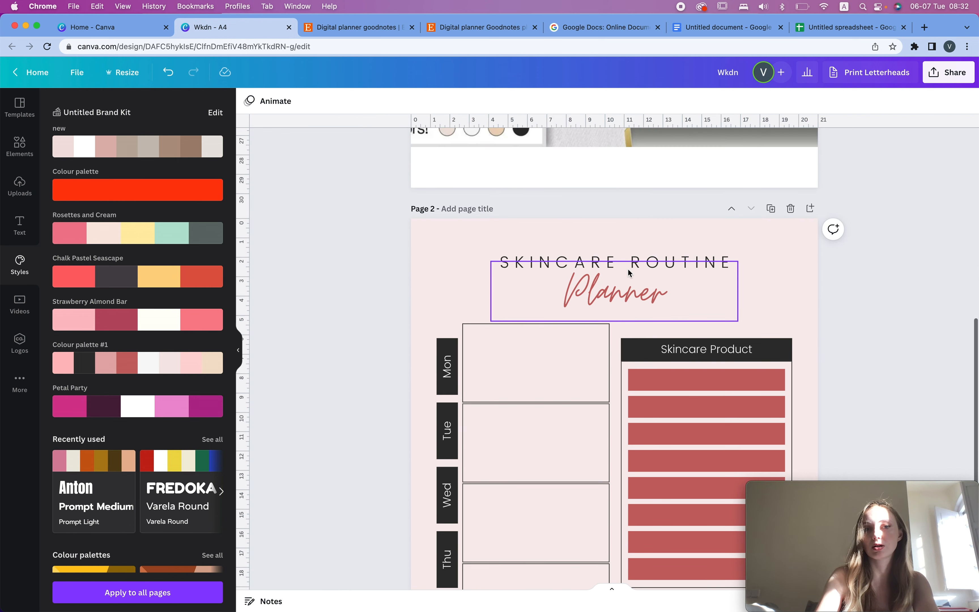
drag(630, 273, 612, 223)
click(521, 342)
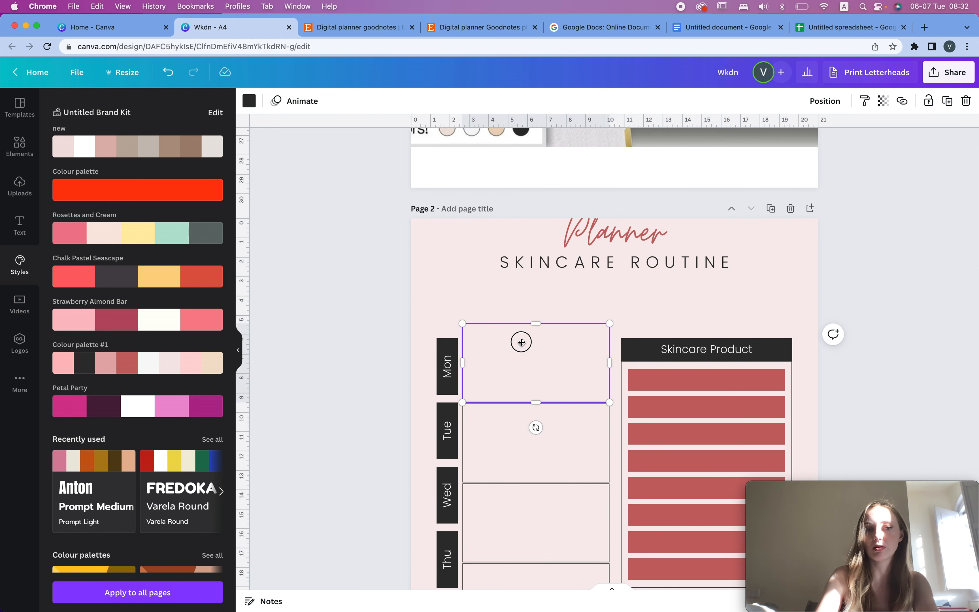
- Redistribute all five weekday boxes with even vertical spacing, starting from the raised Monday box
scroll(533, 366, down, 4)
shift+click(534, 366)
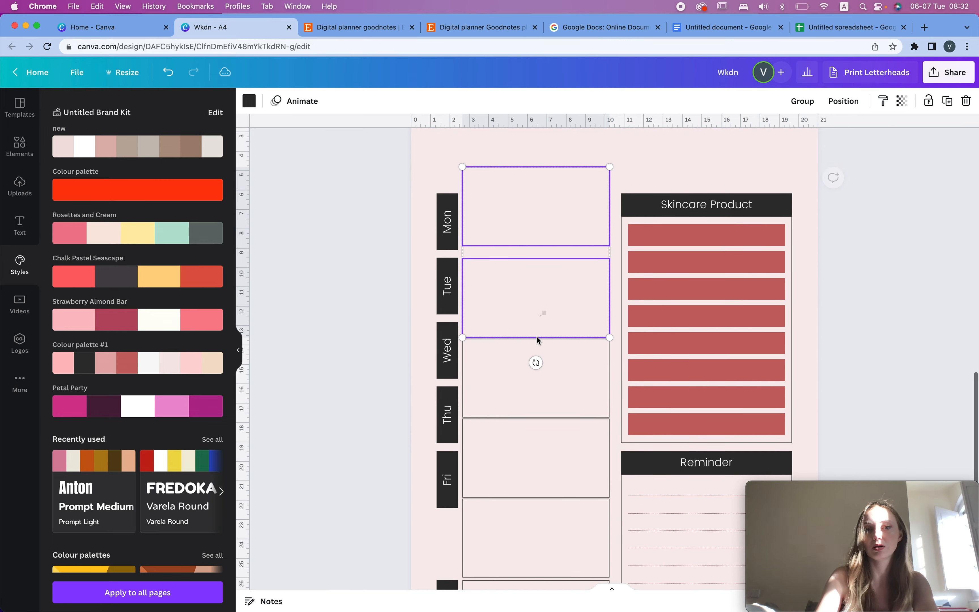
shift+click(536, 376)
shift+click(535, 486)
shift+click(536, 533)
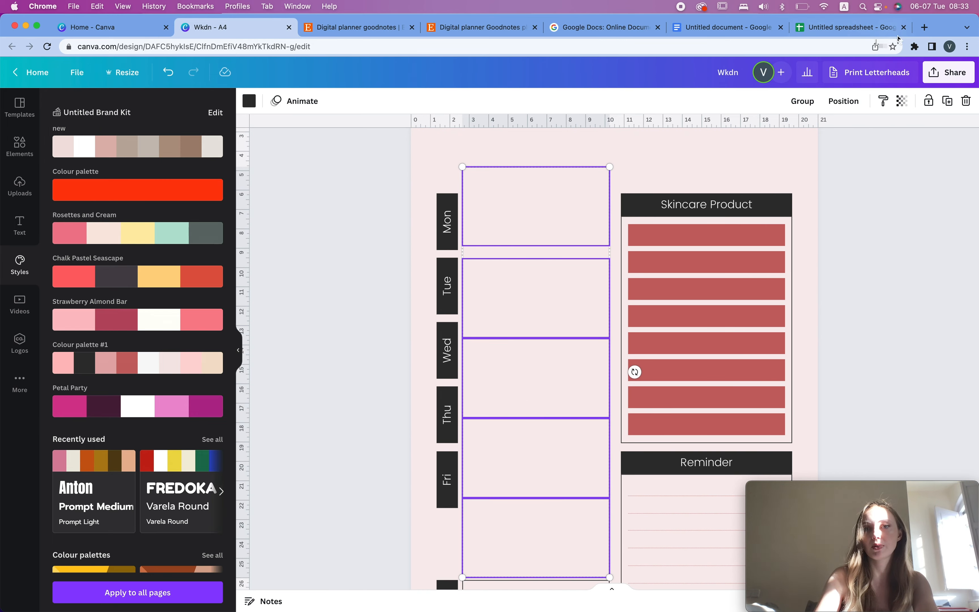
click(843, 101)
click(729, 294)
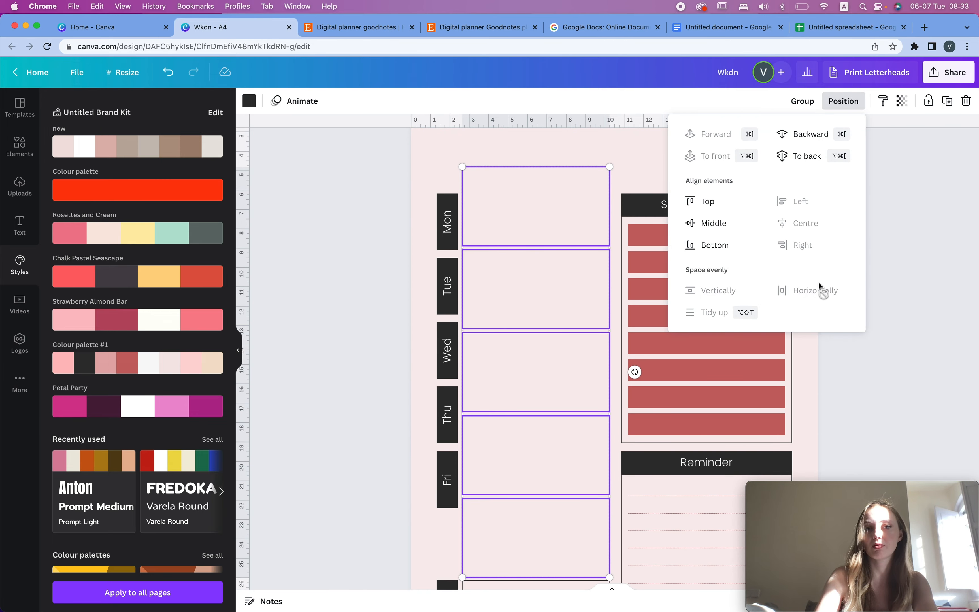
- Move the Mon to Fri text labels together off their black bars and onto the Skincare Product column
click(447, 222)
shift+click(447, 286)
shift+click(448, 351)
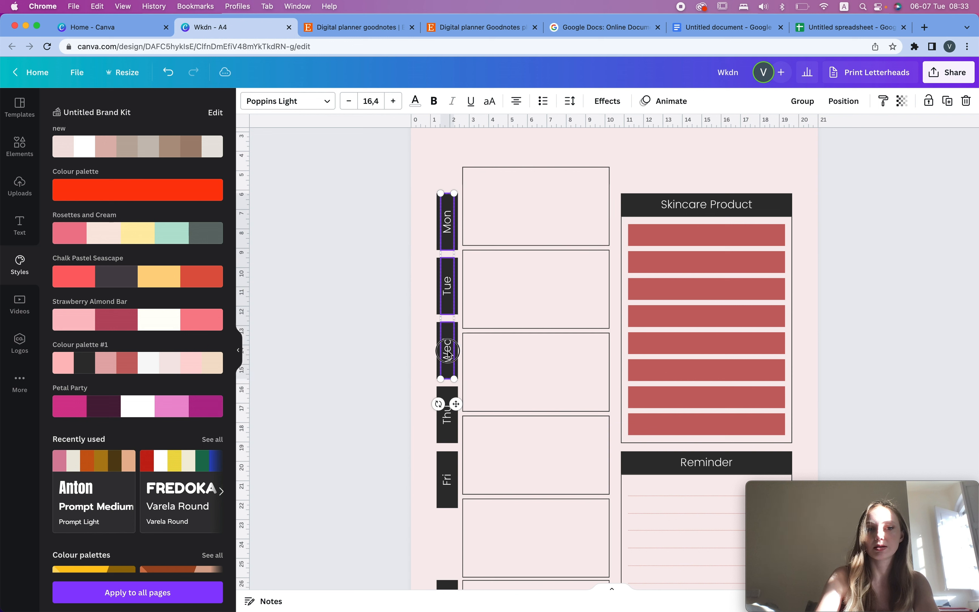
shift+click(449, 417)
shift+click(450, 484)
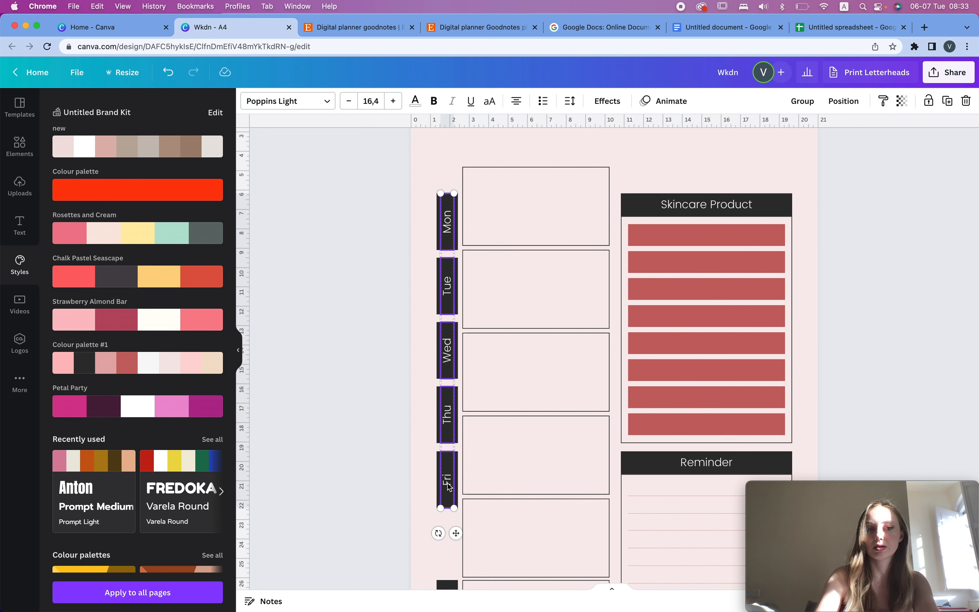
drag(450, 484, 648, 486)
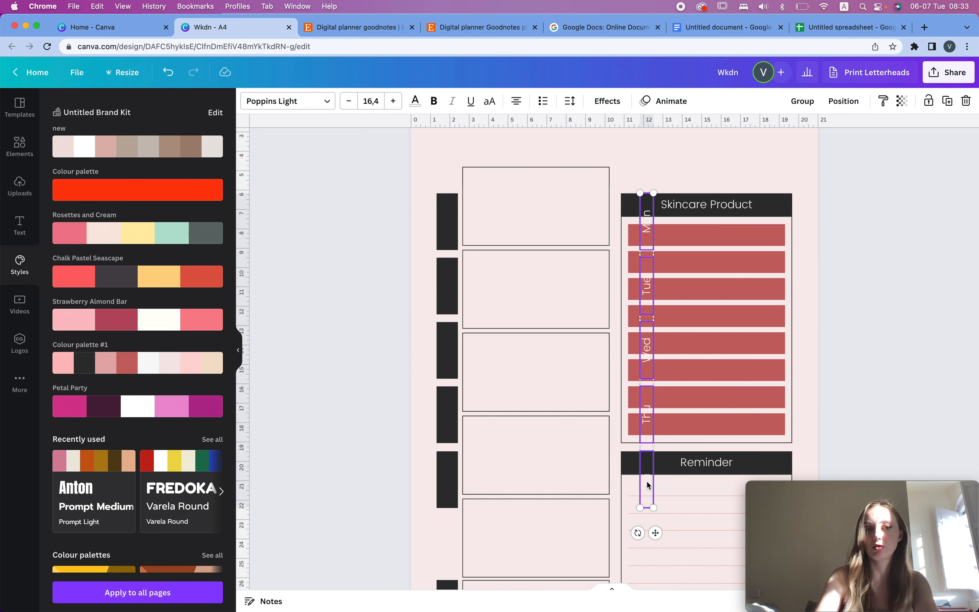
- Set the font of the Mon to Fri labels to Montserrat Semi-Bold
click(300, 106)
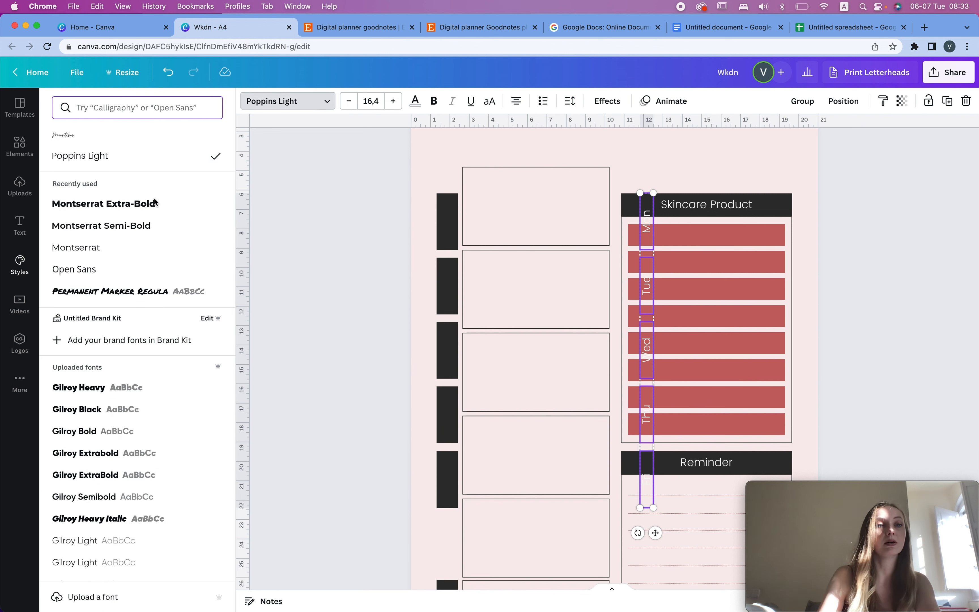
click(119, 227)
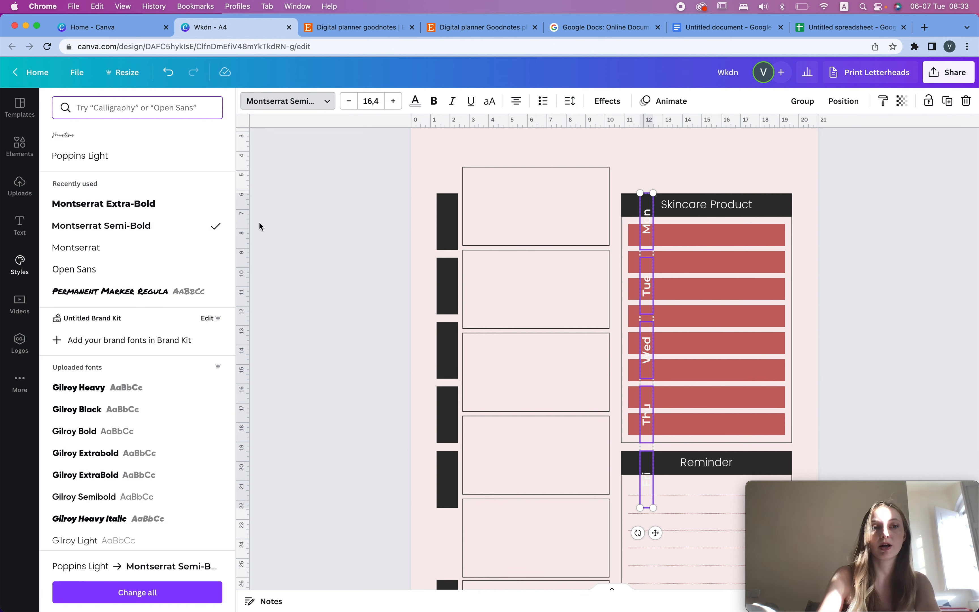
key(Escape)
- Stretch the first black label bar to match the Monday box's height and delete the other four weekday bars
drag(439, 218, 443, 246)
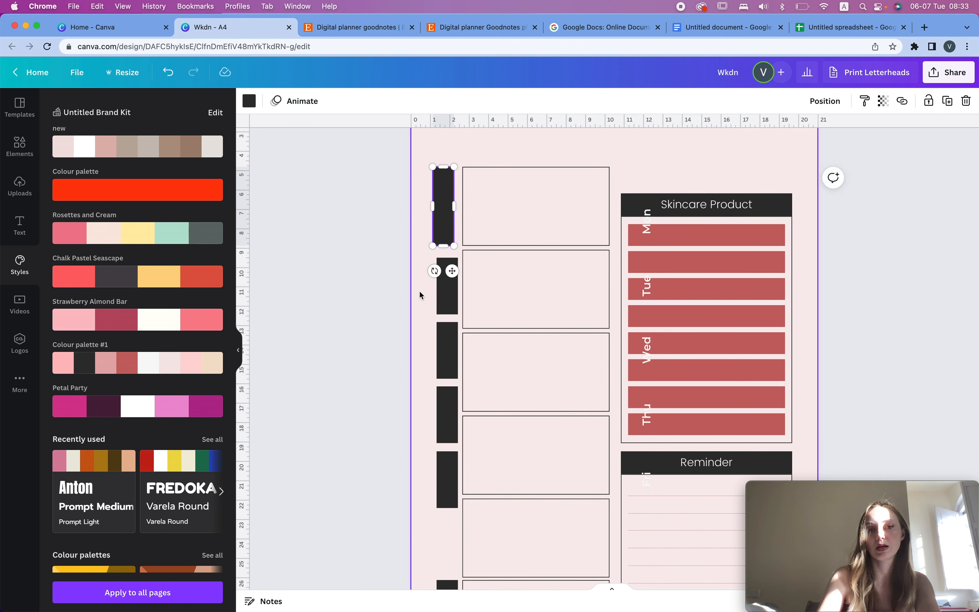
drag(370, 268, 443, 548)
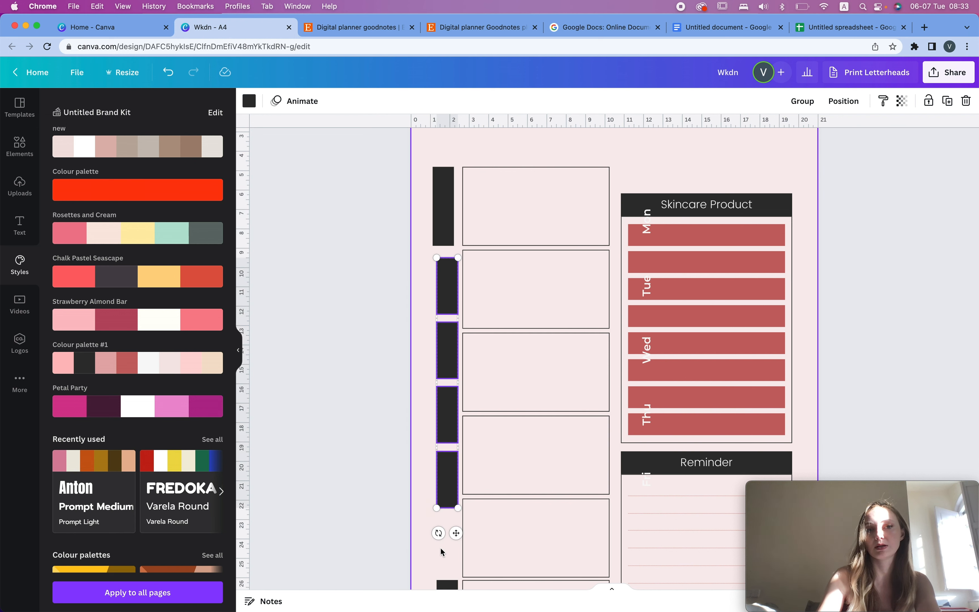
key(Delete)
- Duplicate the tall black bar down the column so each of the five weekday boxes has one
drag(443, 184, 448, 434)
scroll(447, 434, down, 3)
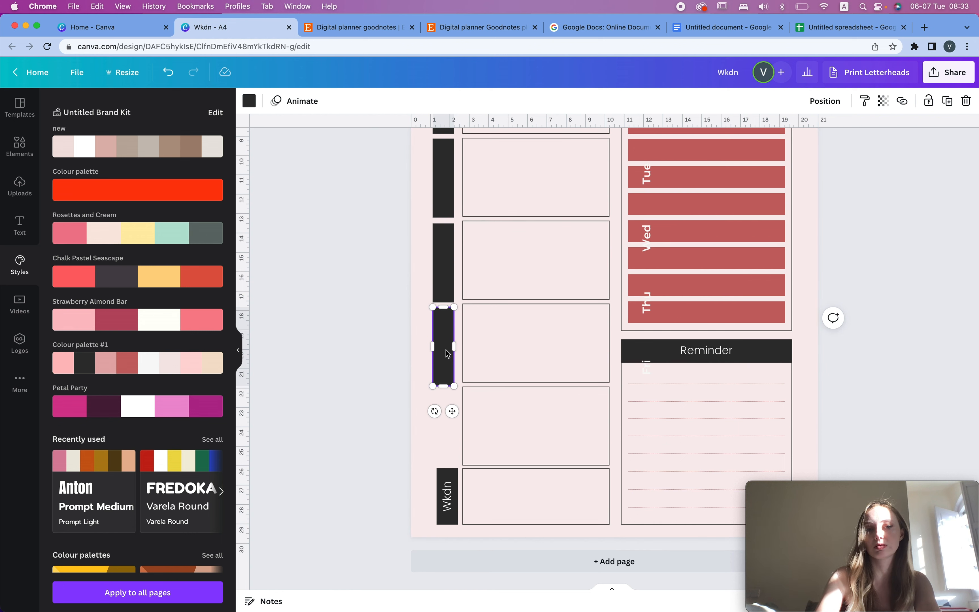
drag(448, 353, 448, 430)
- Space the five black label bars evenly in the vertical direction
scroll(401, 215, up, 5)
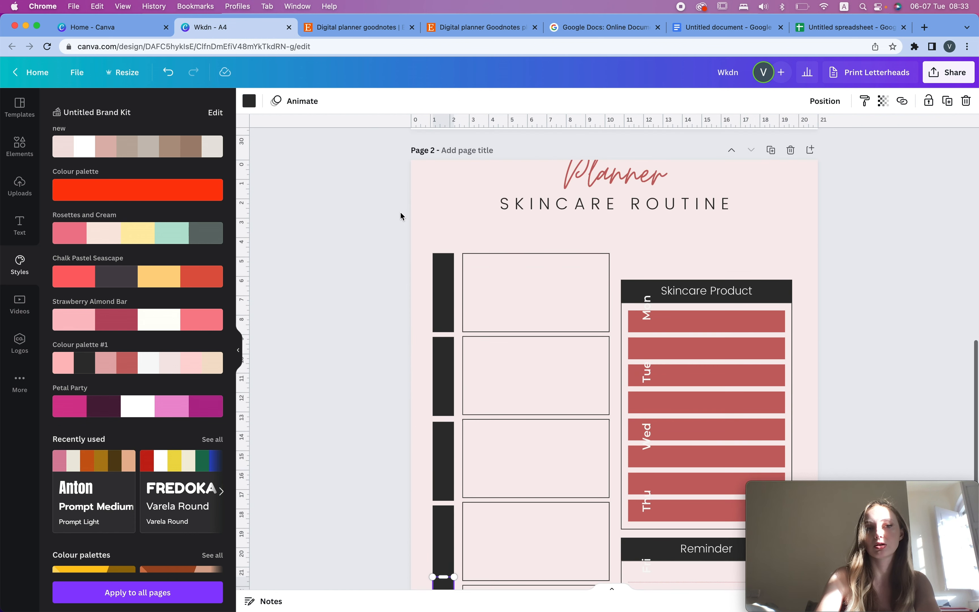
drag(368, 247, 445, 581)
click(845, 101)
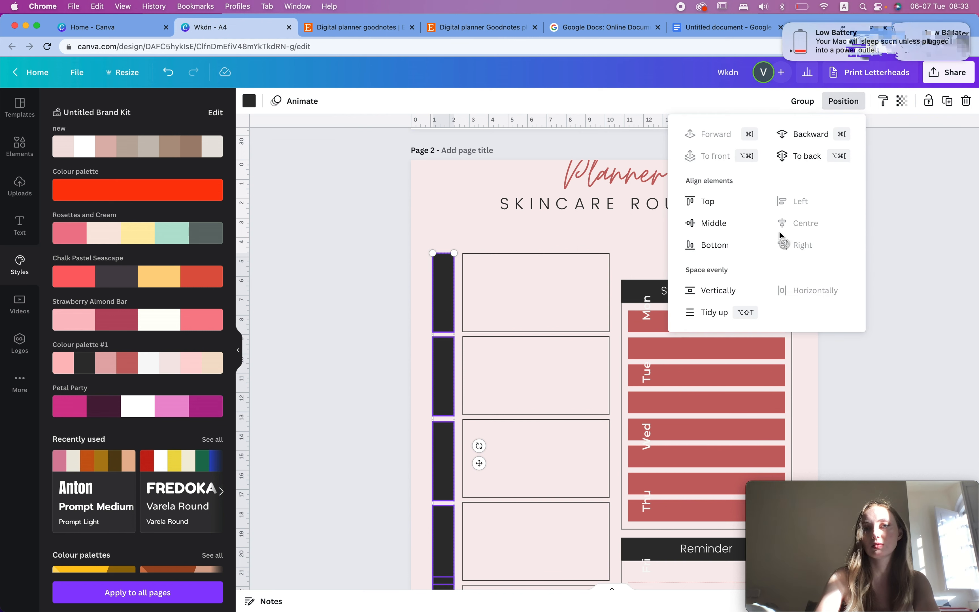
click(722, 291)
scroll(303, 317, down, 3)
click(354, 313)
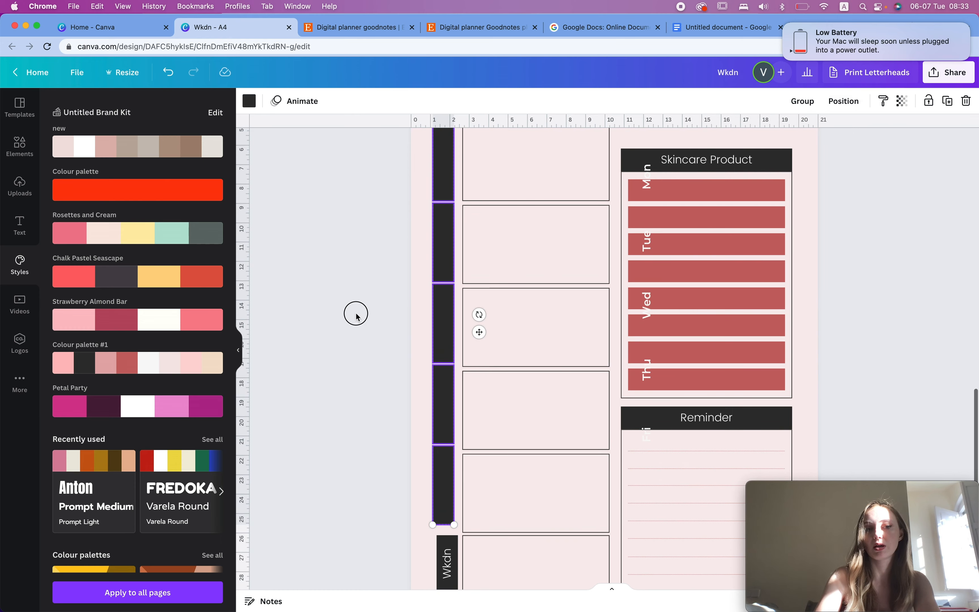
scroll(501, 502, down, 2)
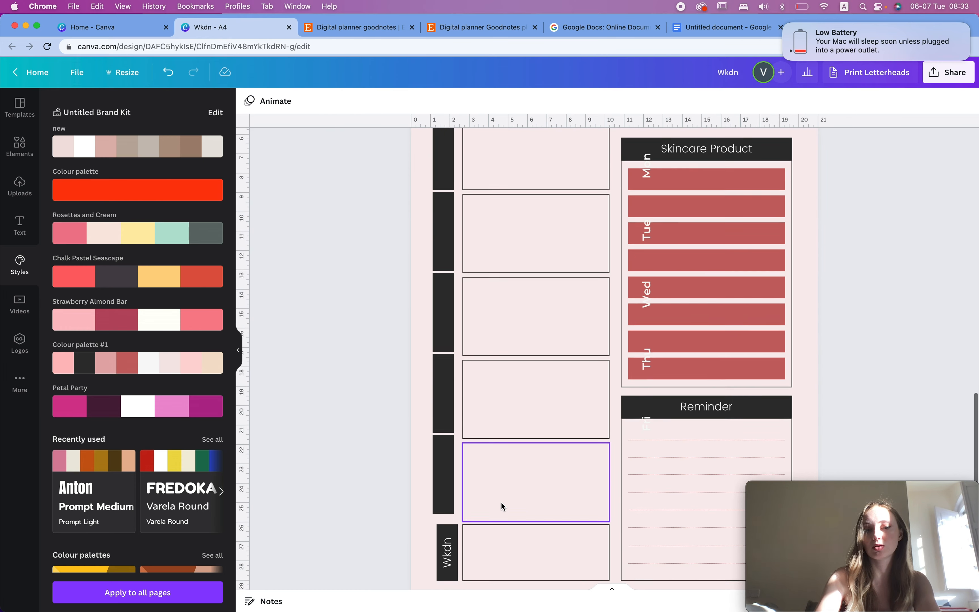
- Align the lowest weekday bar with the fifth box, distribute the five bars evenly between the ends and dismiss the battery notification
drag(439, 418, 438, 422)
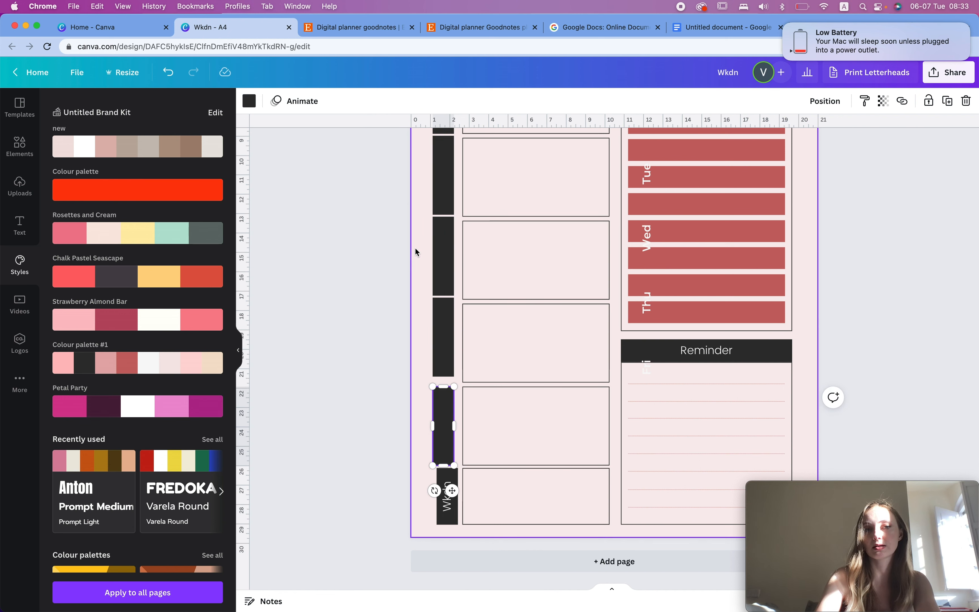
scroll(417, 252, up, 3)
drag(412, 174, 439, 524)
click(844, 101)
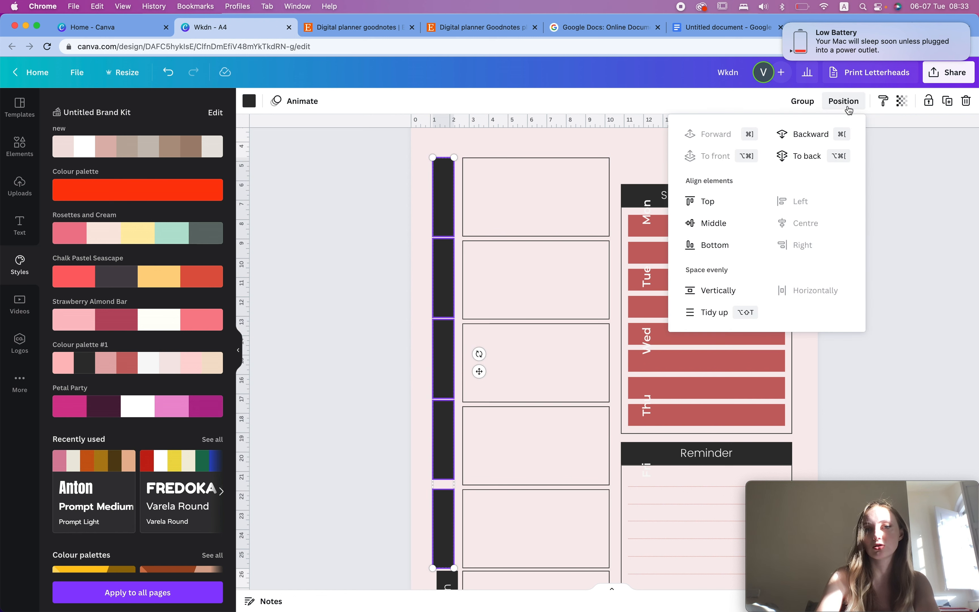
click(723, 294)
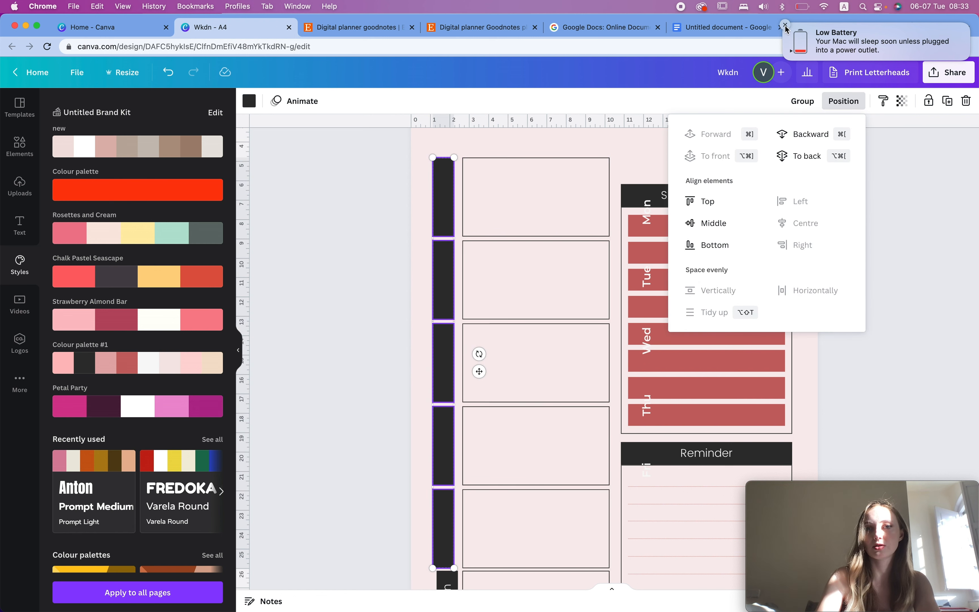
click(785, 26)
click(920, 234)
click(914, 184)
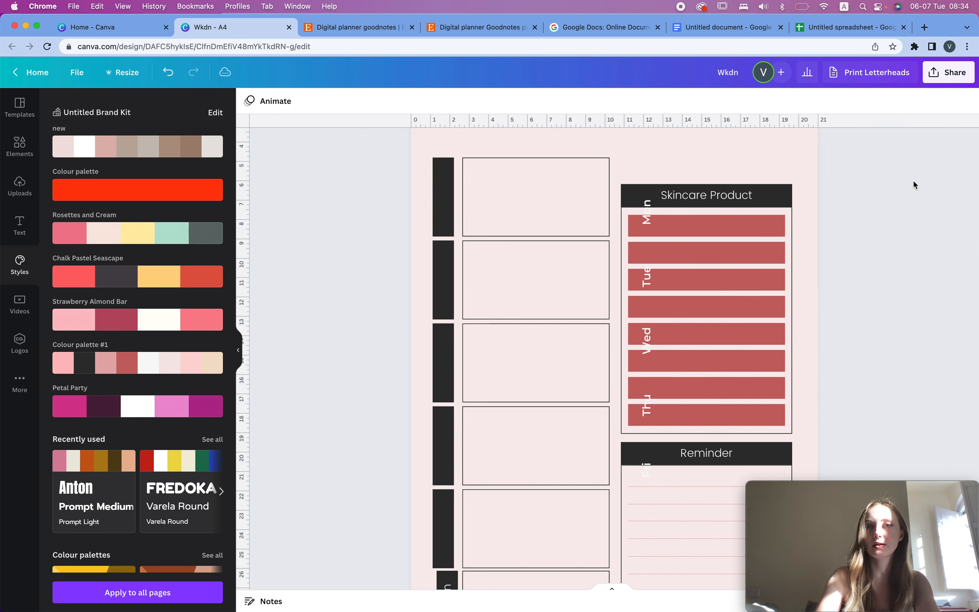
scroll(482, 318, down, 5)
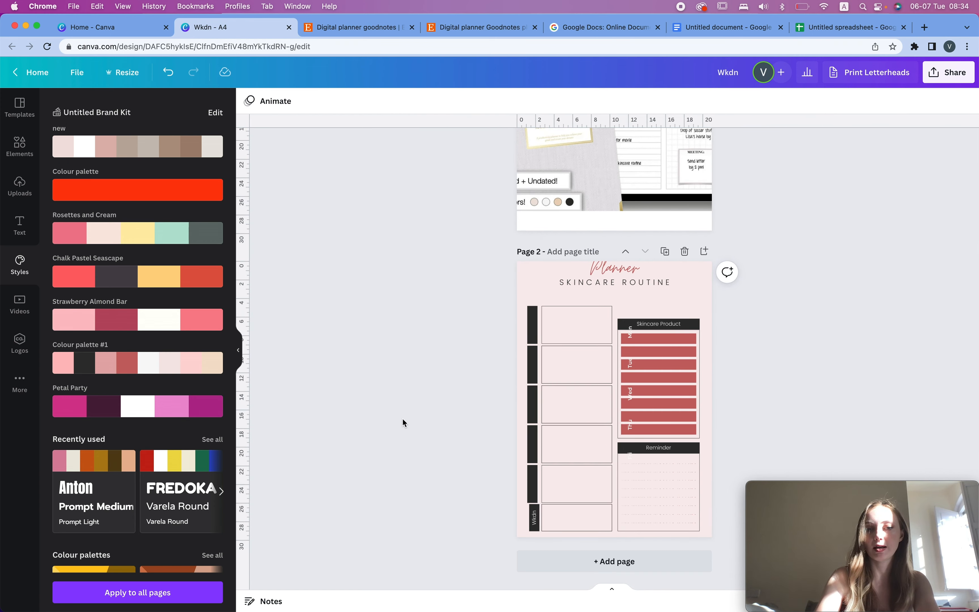
scroll(544, 453, up, 5)
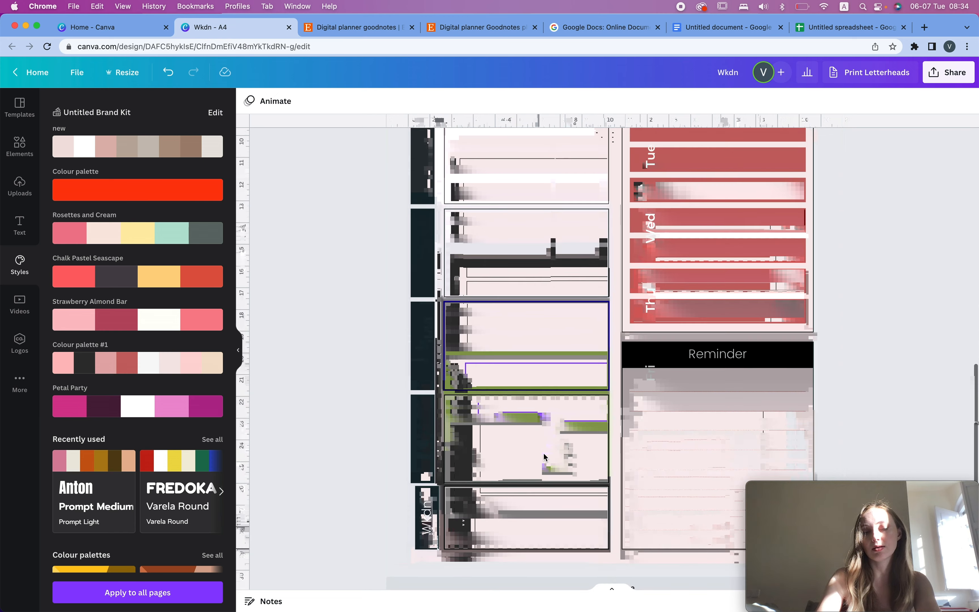
click(433, 470)
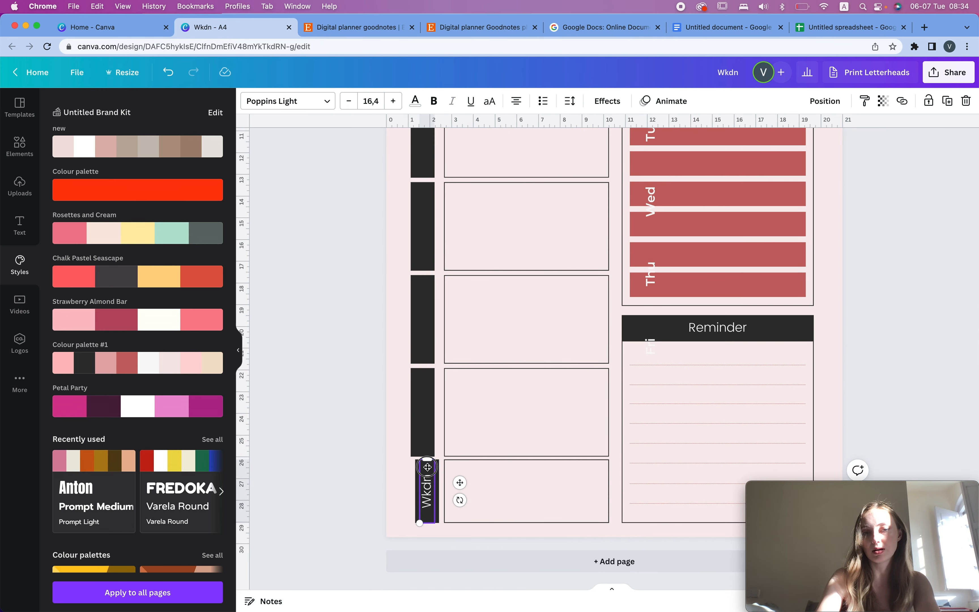
drag(431, 465, 428, 468)
key(super+z)
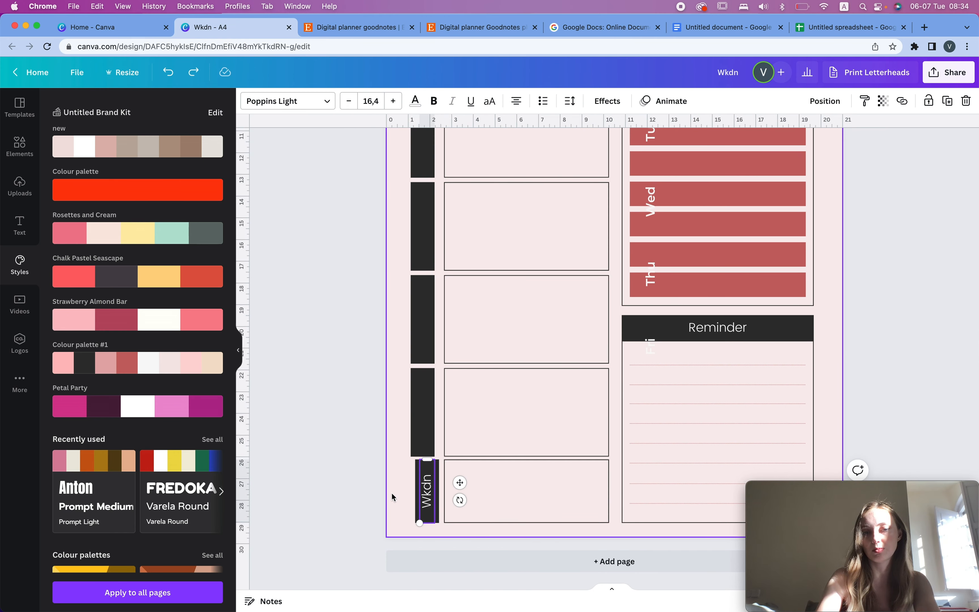
- Move the Wkdn label together with its black bar into line with the weekday bars above
drag(345, 478, 423, 504)
click(959, 364)
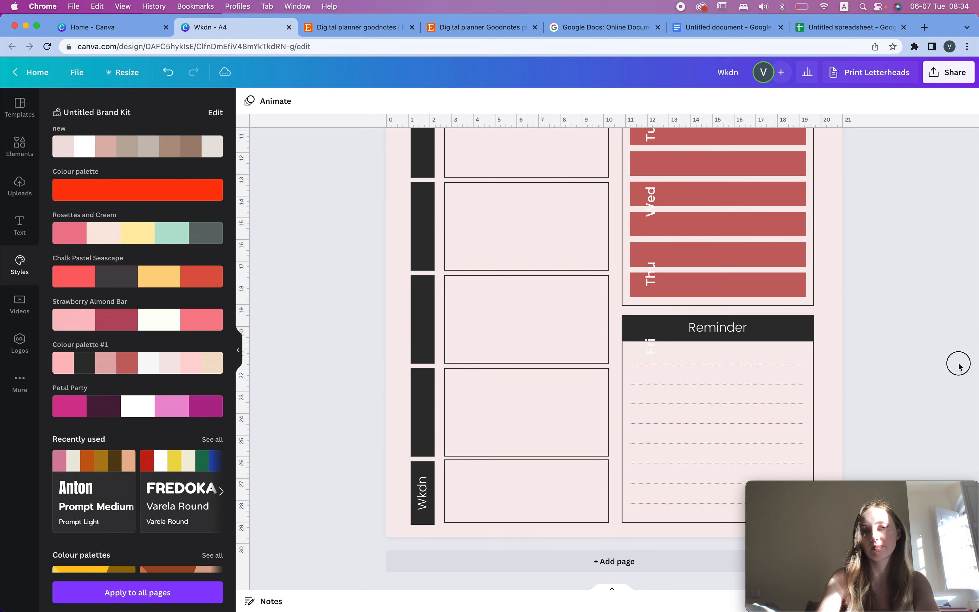
scroll(961, 367, up, 6)
scroll(961, 367, down, 5)
scroll(961, 367, up, 3)
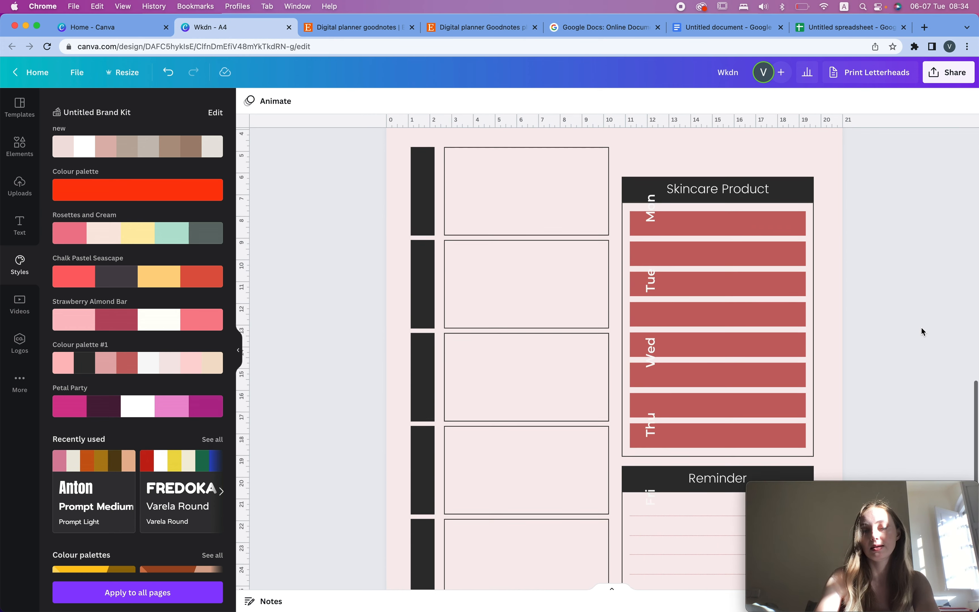
- Move the Mon, Tue, Wed, Thu and Fri labels onto the black bars beside the five weekday boxes
drag(649, 241, 423, 217)
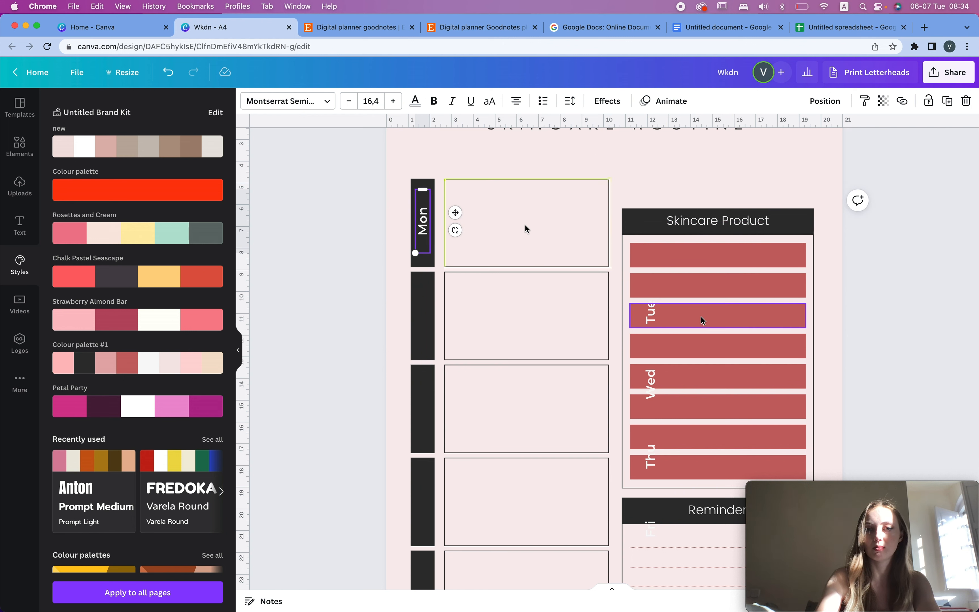
drag(650, 318, 422, 325)
drag(650, 385, 422, 410)
scroll(674, 395, down, 4)
scroll(423, 423, down, 4)
drag(653, 391, 419, 448)
scroll(284, 255, up, 3)
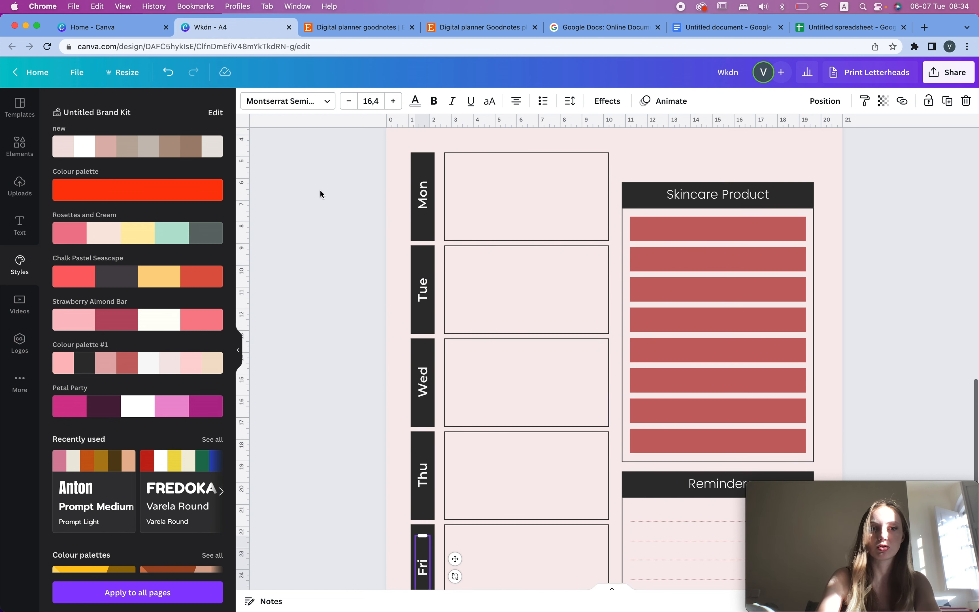
- Centre the five weekday labels and their black bars on one common vertical axis
drag(319, 189, 438, 567)
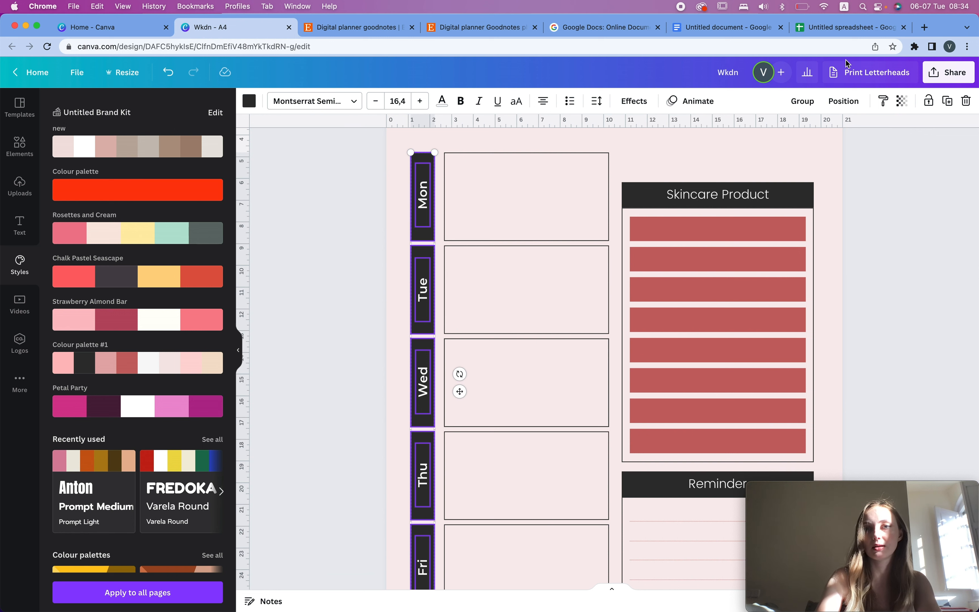
click(841, 101)
click(810, 223)
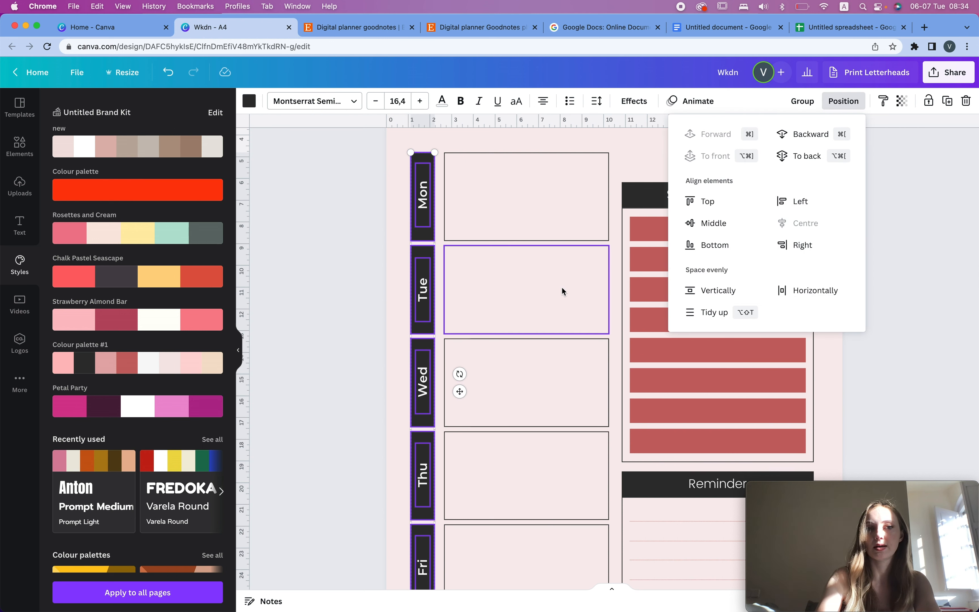
click(300, 263)
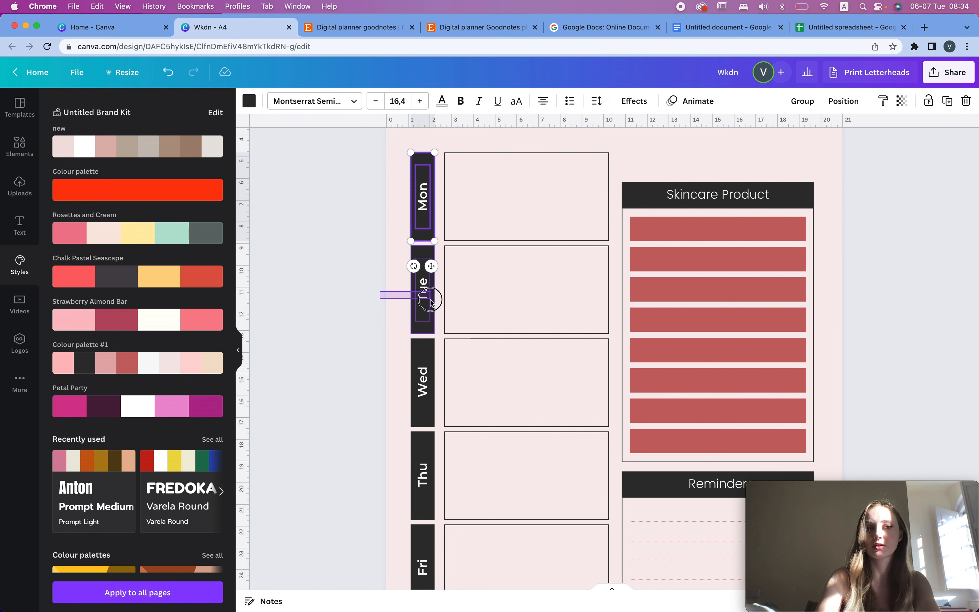
- Centre each weekday label from Tue to Fri vertically within its own black bar
click(429, 287)
click(842, 101)
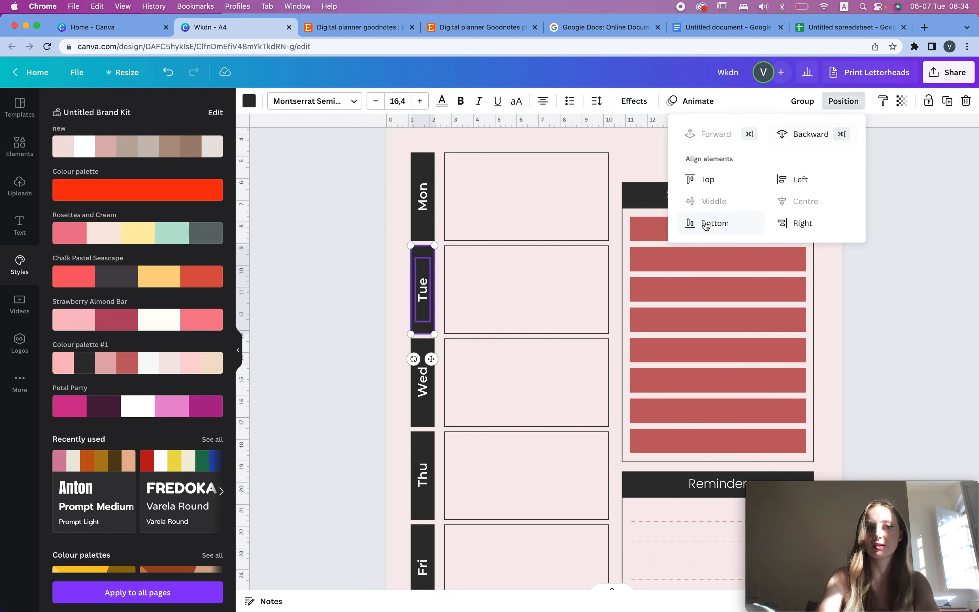
click(371, 382)
click(423, 382)
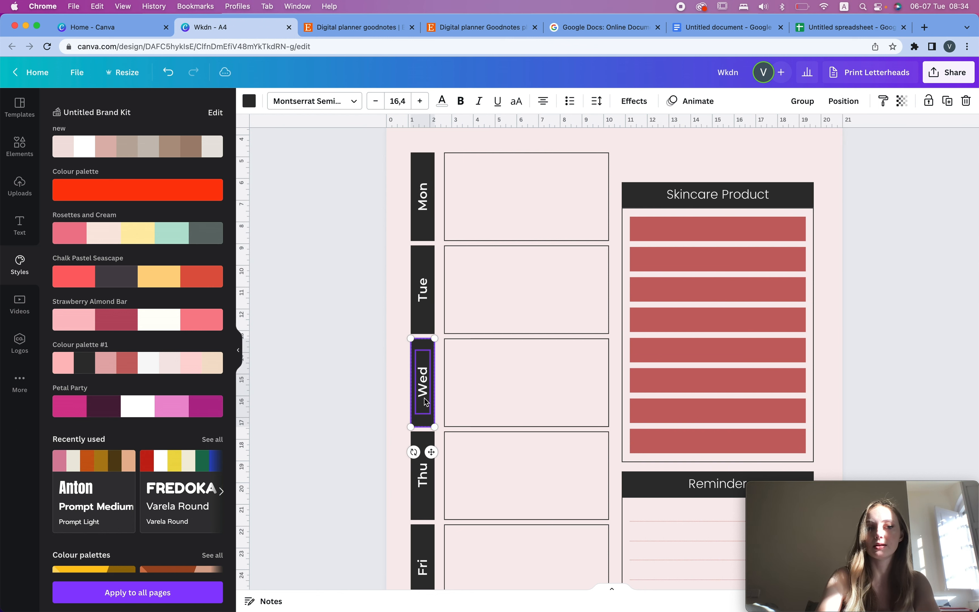
click(843, 101)
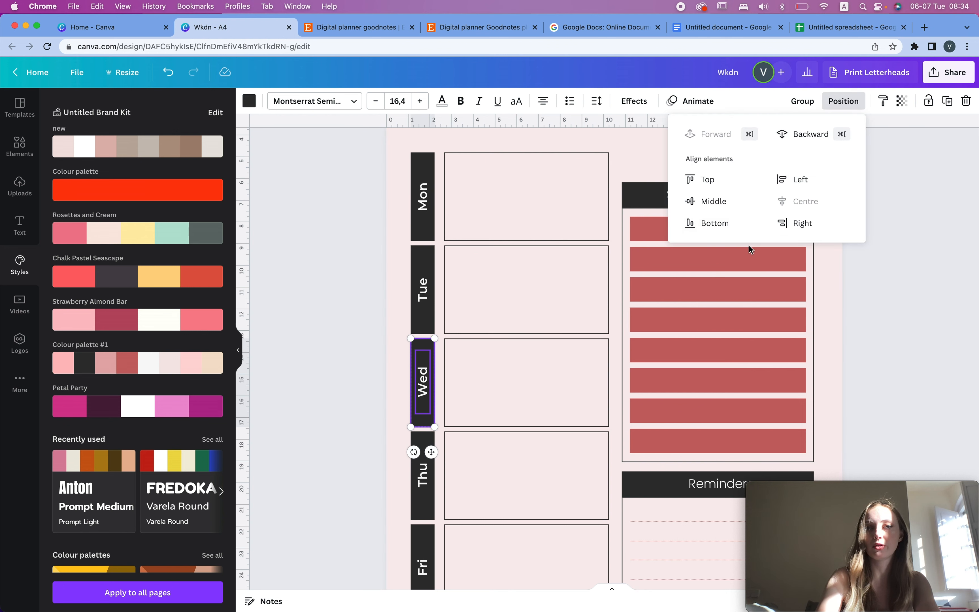
scroll(491, 333, down, 4)
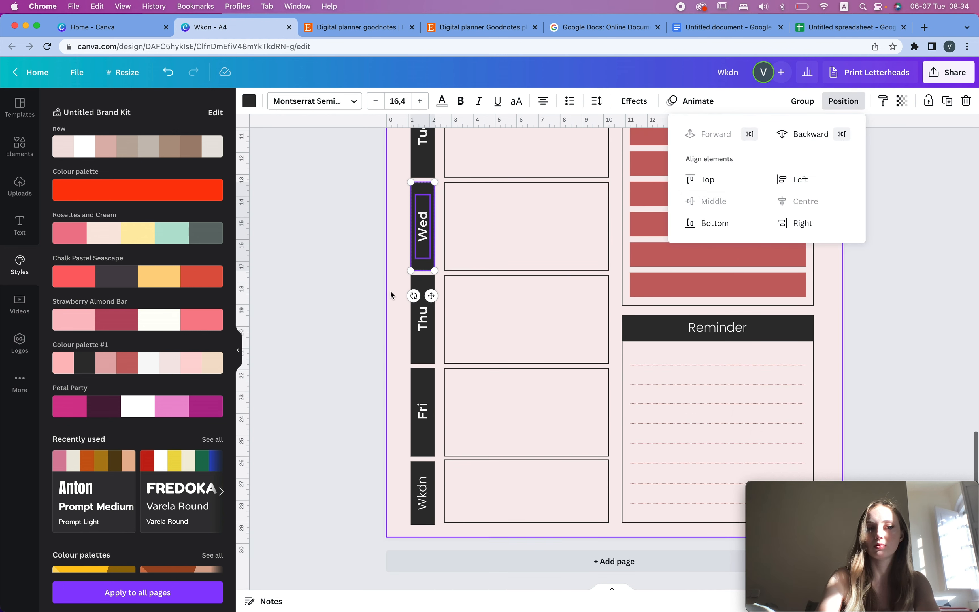
drag(360, 297, 425, 340)
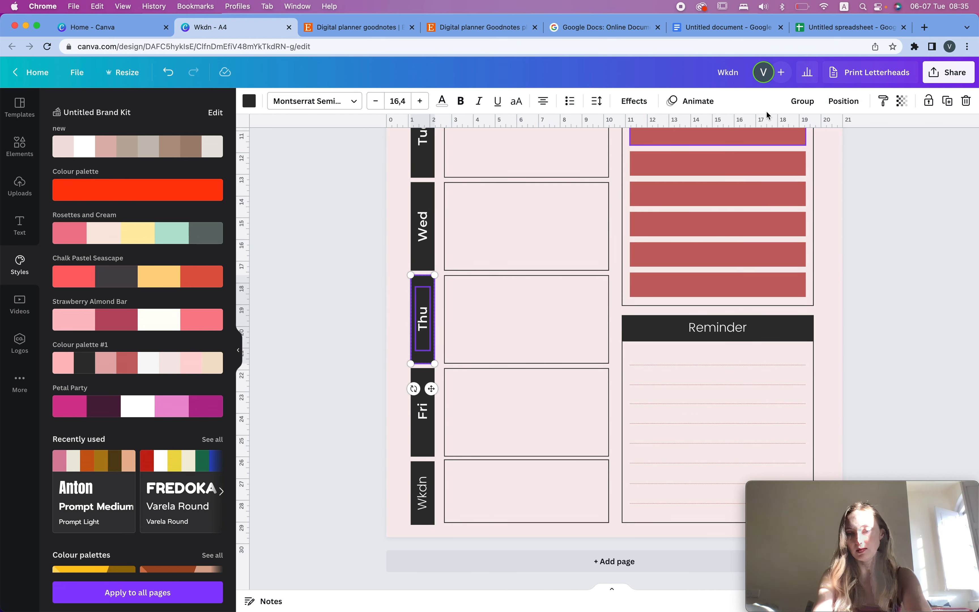
click(844, 101)
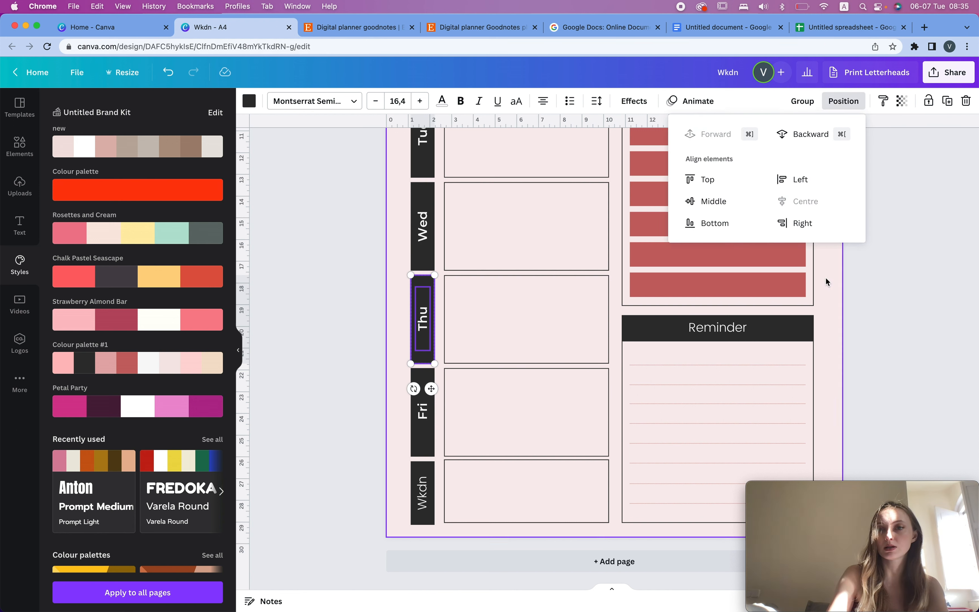
drag(369, 376, 437, 435)
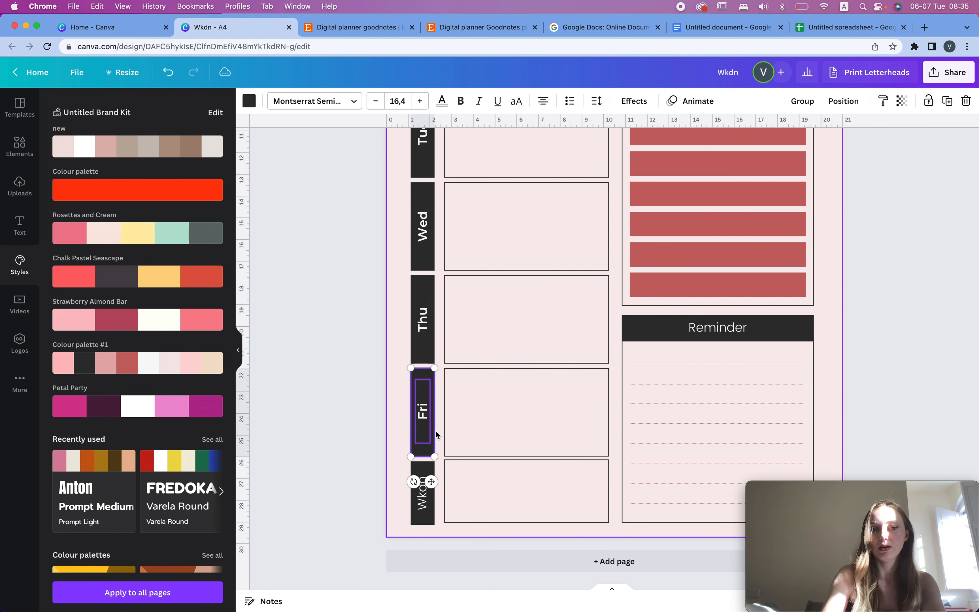
click(844, 101)
click(369, 378)
click(369, 376)
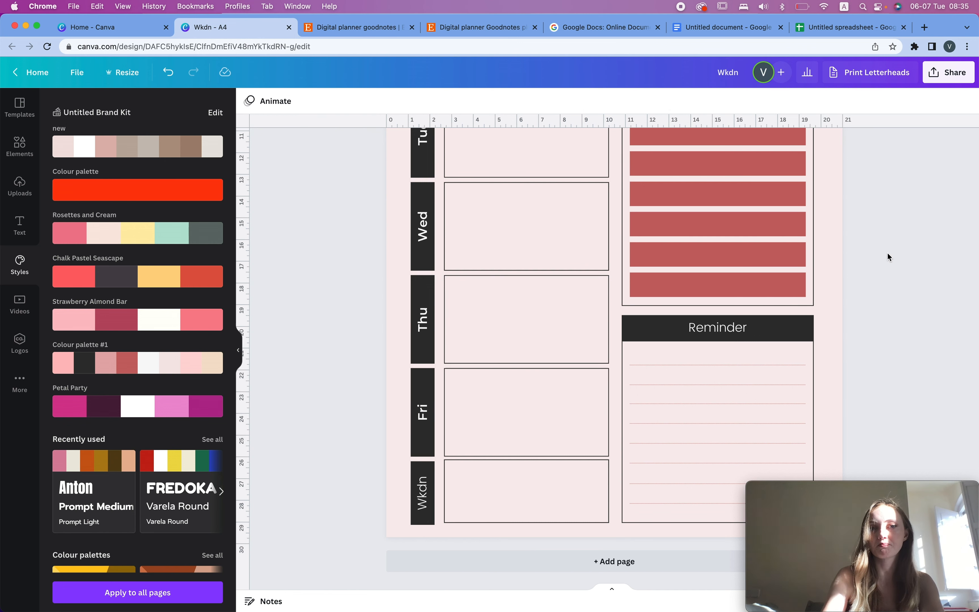
- Set the transparency of all eight red bars in the Skincare Product list to 26
scroll(888, 255, up, 3)
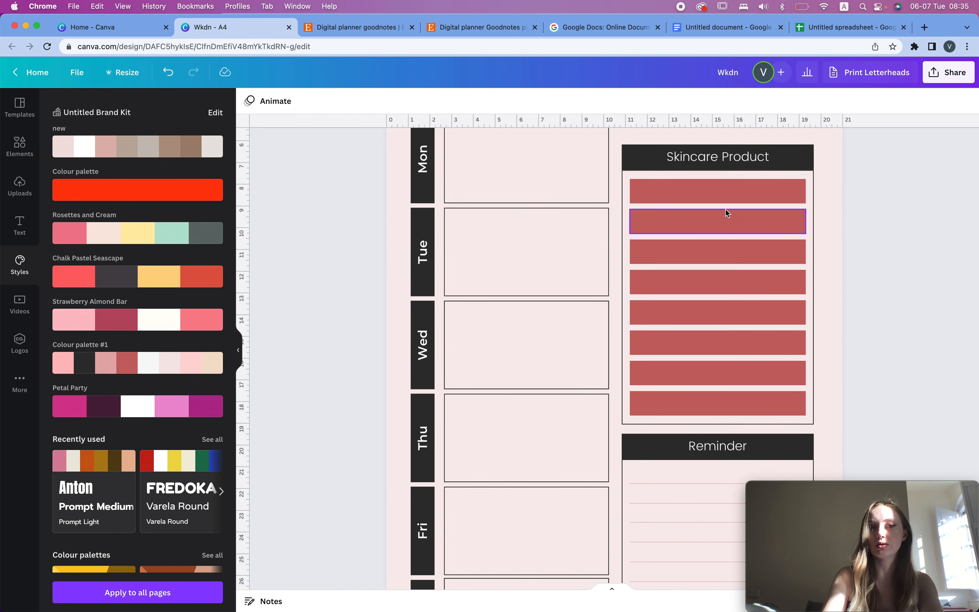
click(722, 222)
shift+click(747, 252)
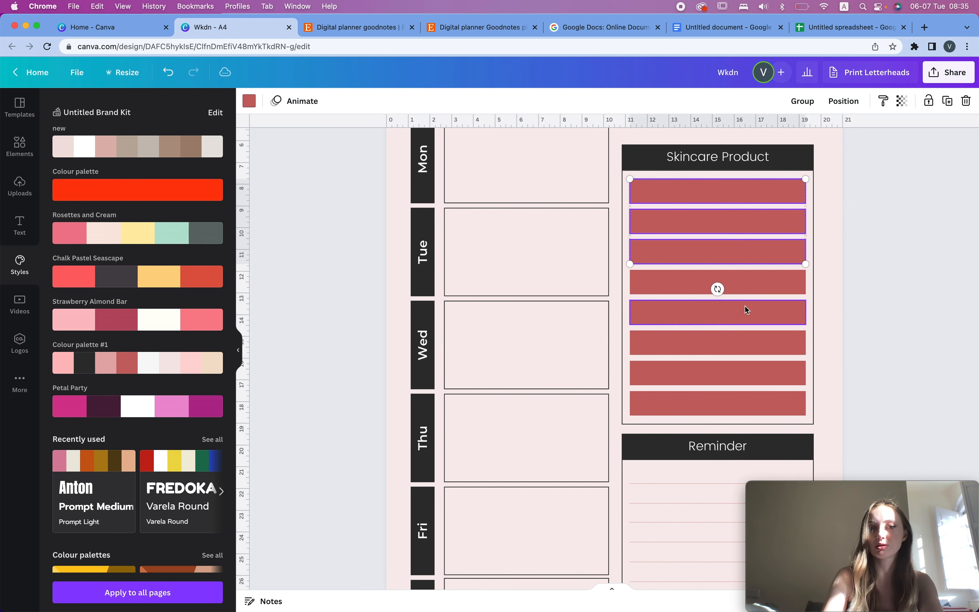
shift+click(743, 284)
shift+click(758, 313)
click(758, 358)
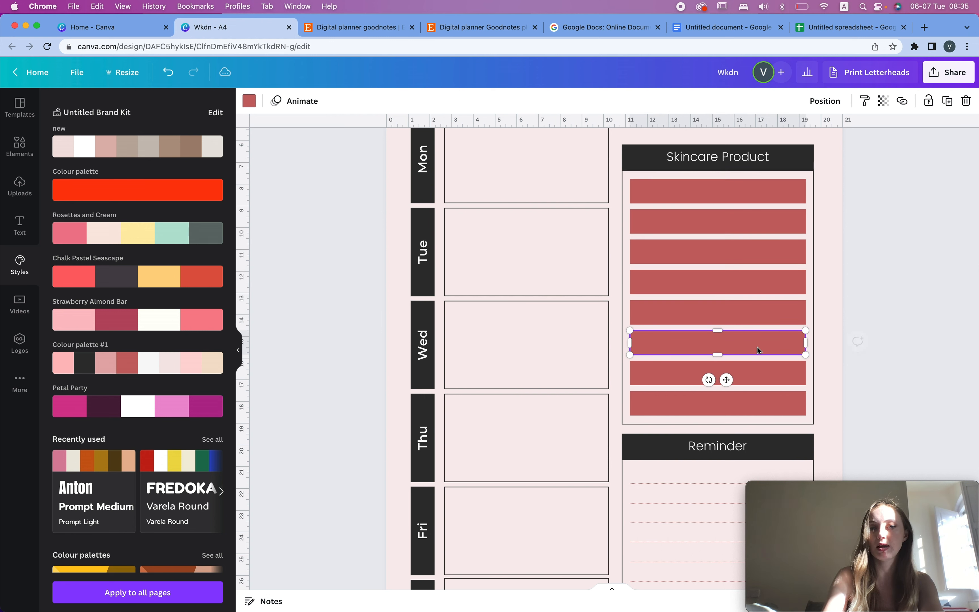
drag(870, 426, 683, 115)
click(903, 101)
drag(897, 144, 816, 145)
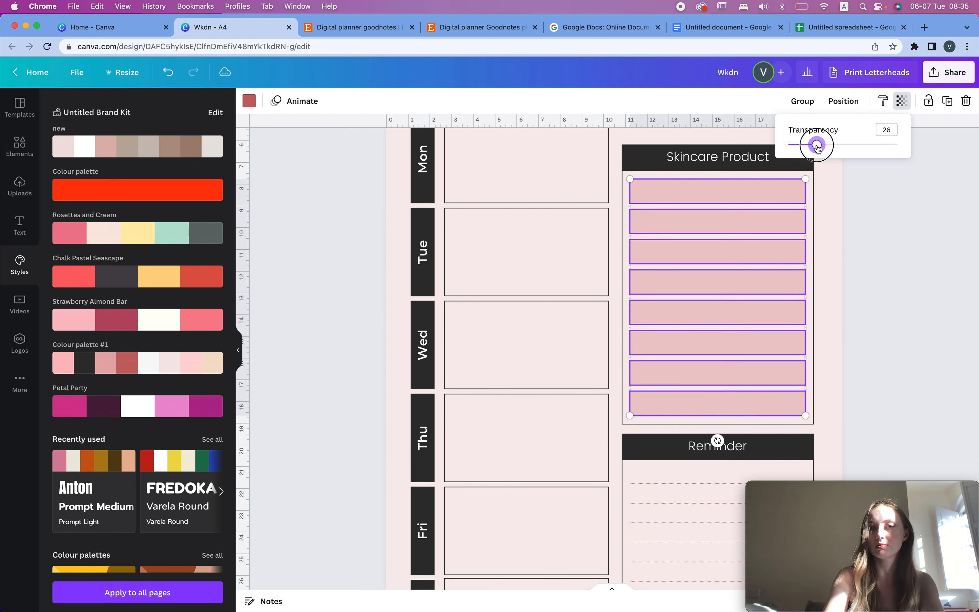
click(896, 255)
- Slightly lower the opacity of all six black day-label bars and the Skincare Product and Reminder header bars to soften them to dark grey
scroll(899, 259, up, 1)
scroll(897, 255, up, 2)
click(417, 295)
shift+click(417, 385)
shift+click(417, 477)
shift+click(416, 566)
scroll(421, 526, down, 5)
shift+click(416, 441)
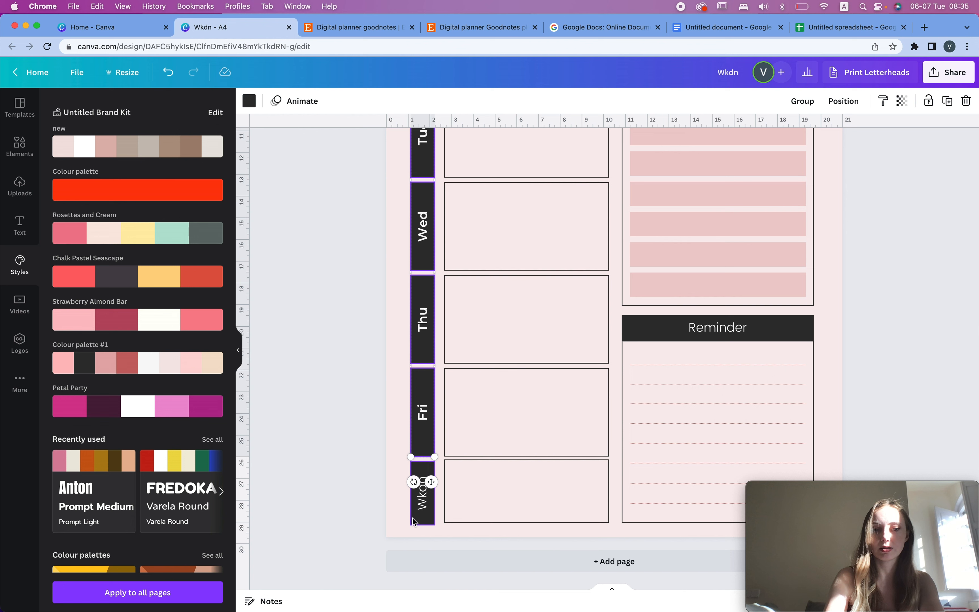
shift+click(416, 516)
shift+click(797, 332)
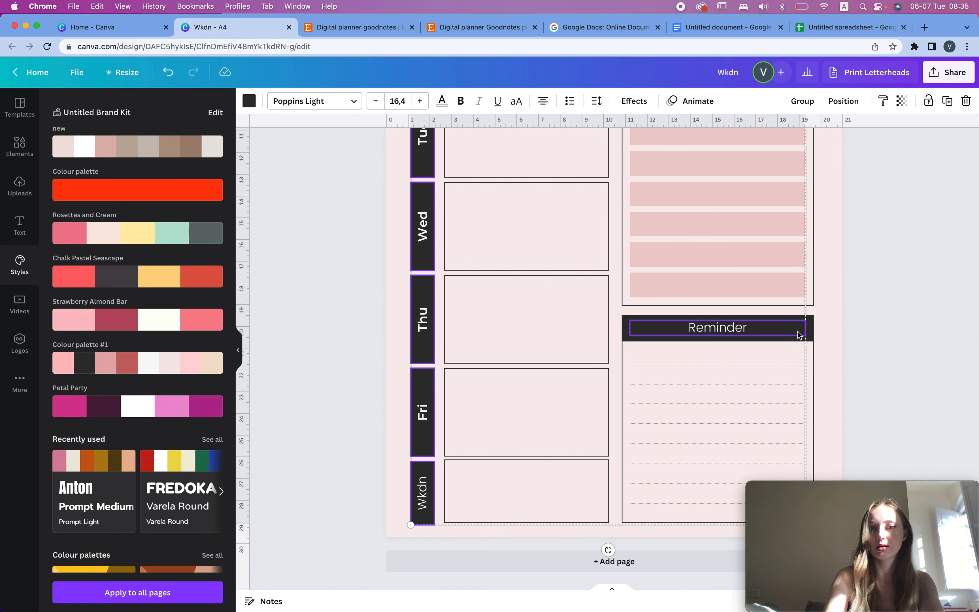
shift+click(810, 332)
scroll(811, 344, up, 6)
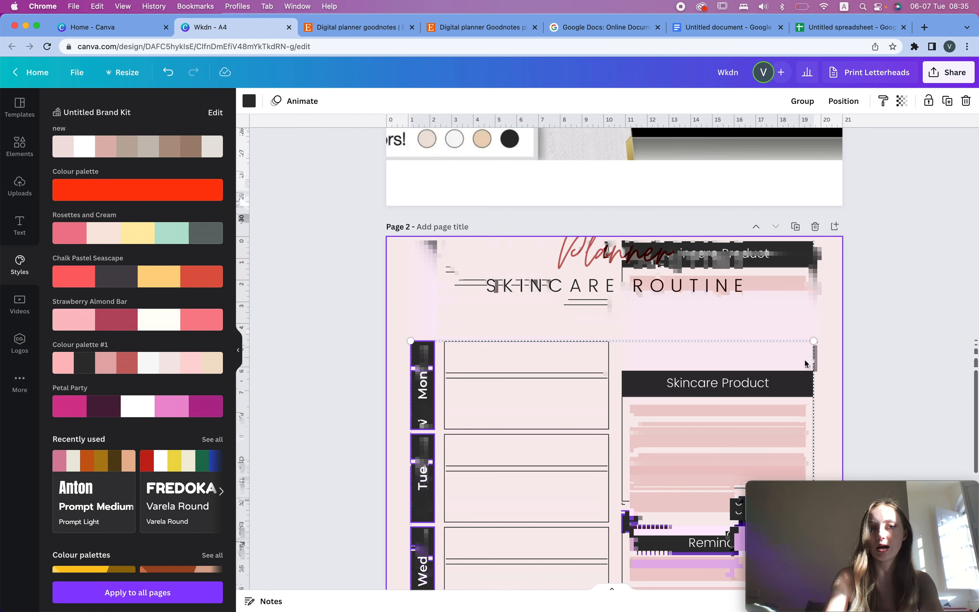
shift+click(807, 382)
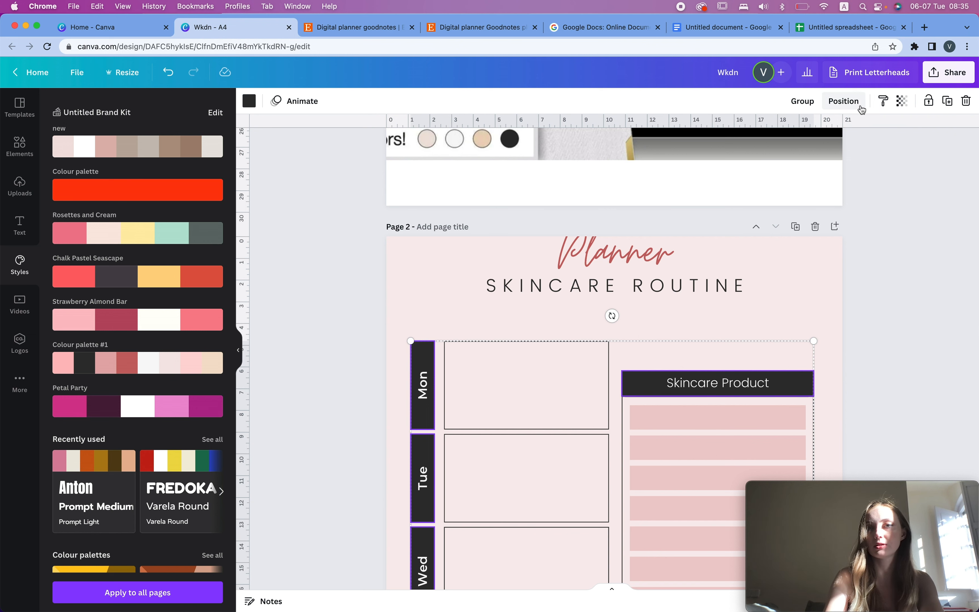
click(903, 100)
click(874, 147)
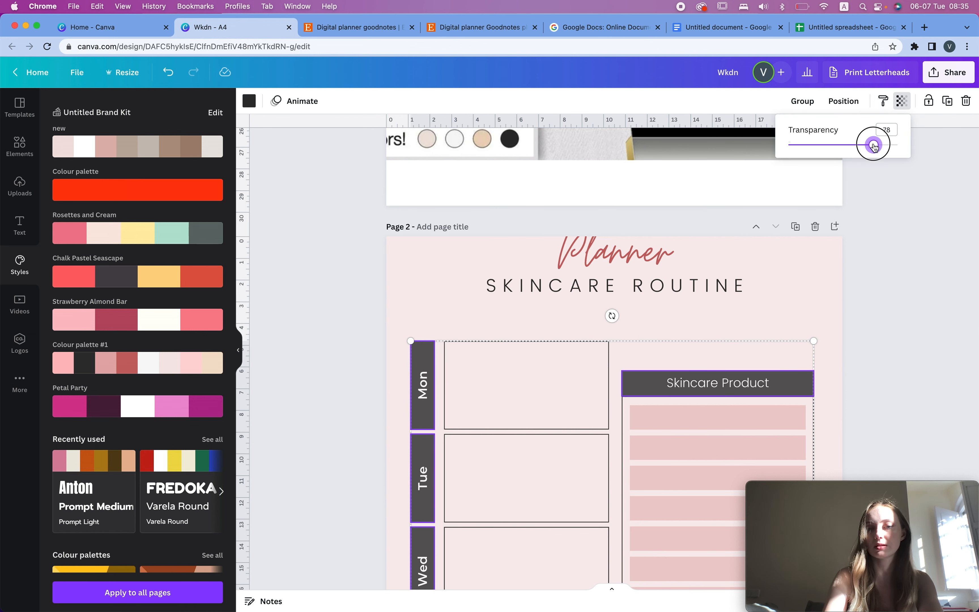
drag(874, 146, 867, 145)
scroll(889, 214, down, 7)
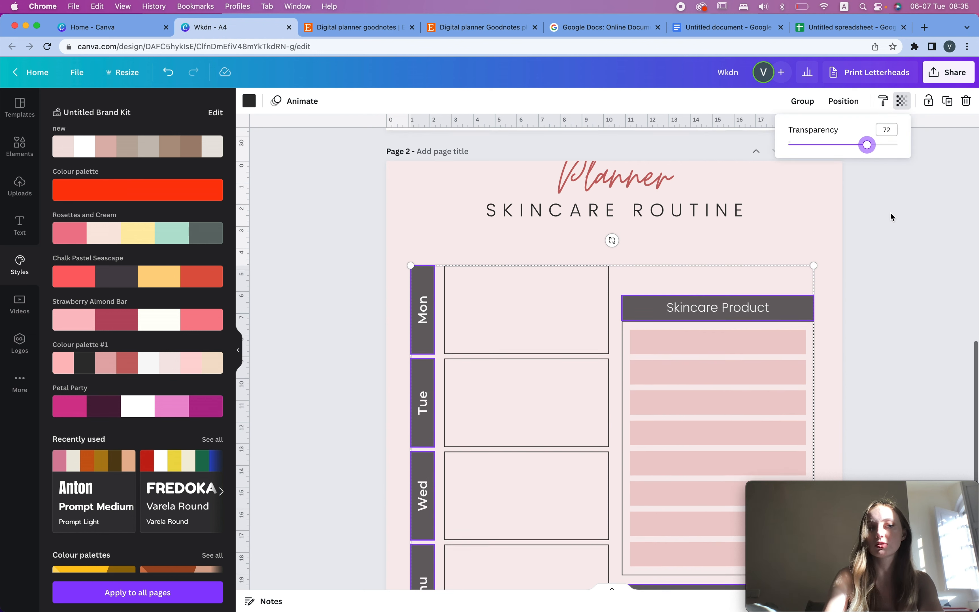
click(888, 147)
mouse_move(888, 146)
mouse_down()
mouse_move(847, 146)
mouse_move(975, 147)
mouse_move(848, 153)
mouse_move(897, 155)
mouse_up()
click(898, 246)
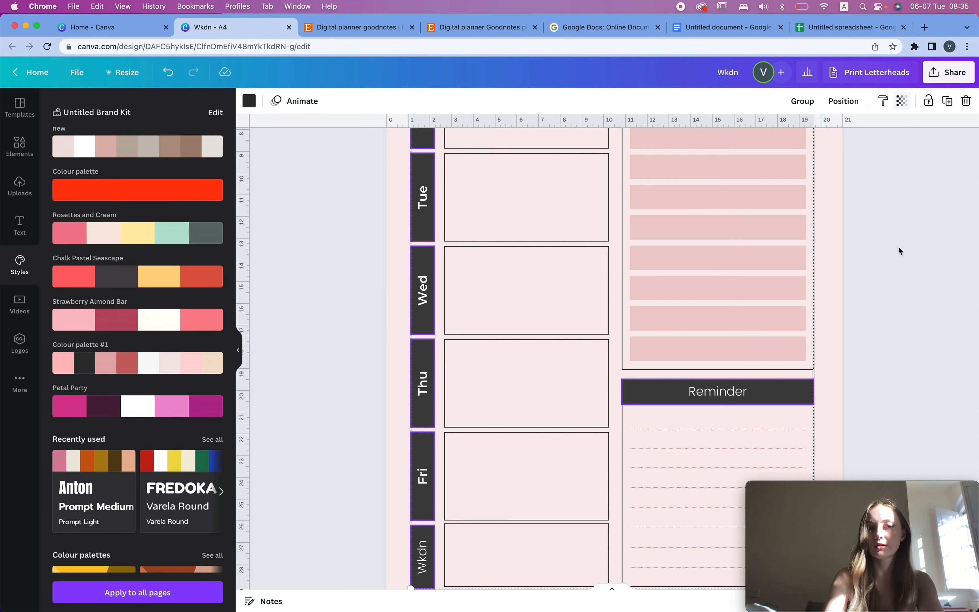
- Duplicate the planner page as a new page directly below it
scroll(898, 246, up, 7)
click(795, 227)
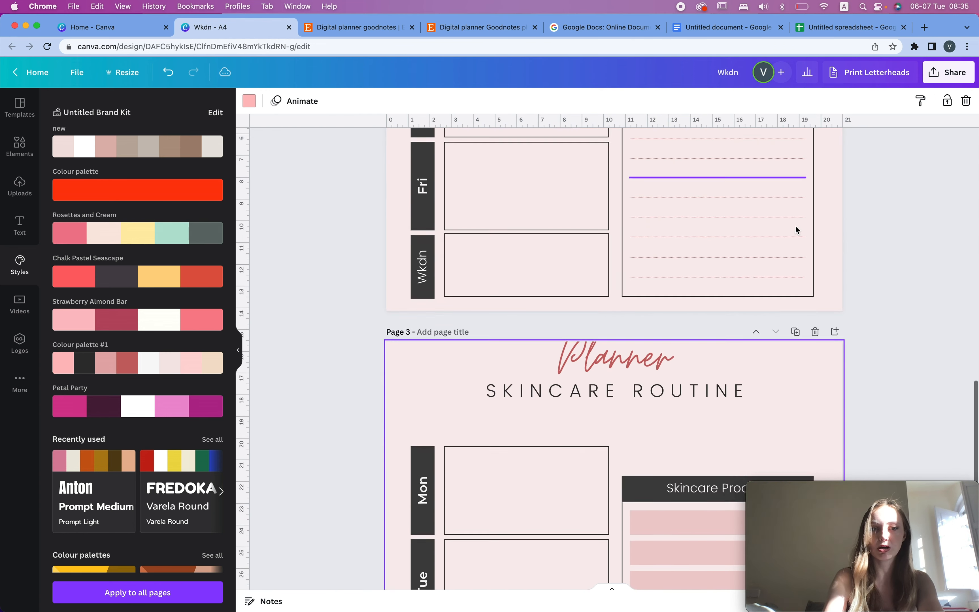
scroll(712, 259, down, 7)
scroll(724, 237, up, 3)
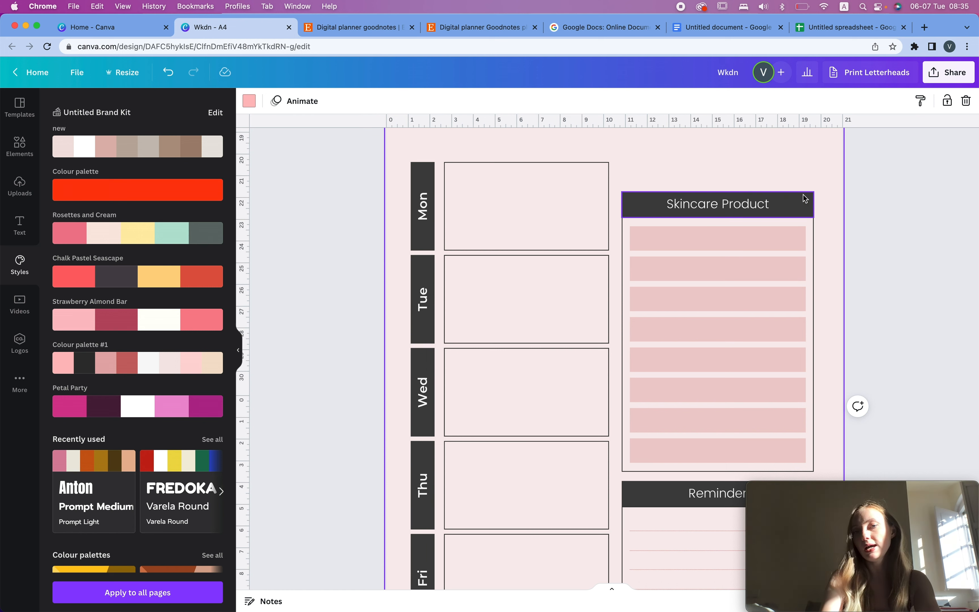
- On the duplicated page, move the Skincare Product header up and align it with a horizontal guide placed at the Mon box's upper edge
click(800, 218)
drag(773, 206, 768, 176)
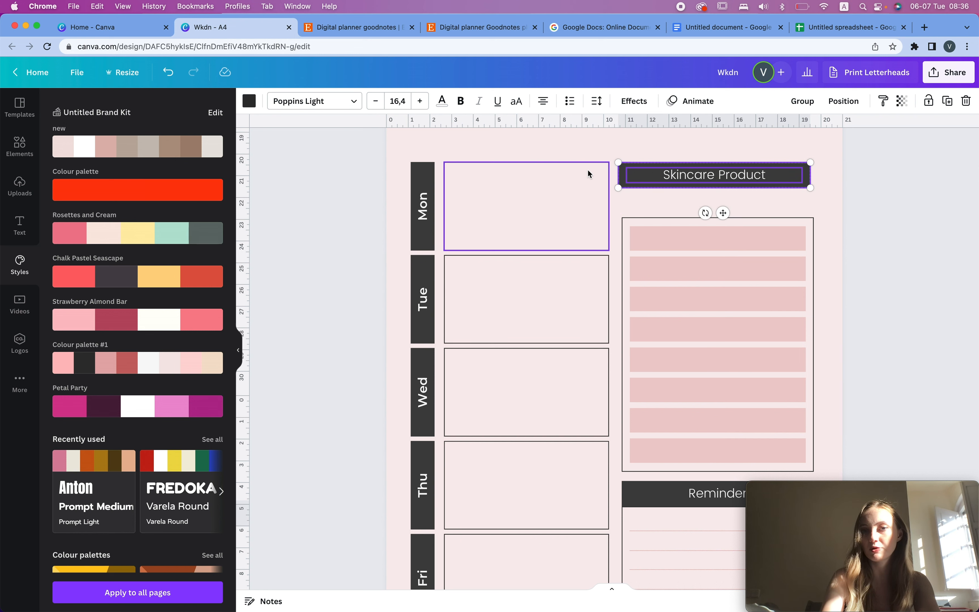
drag(779, 175, 779, 184)
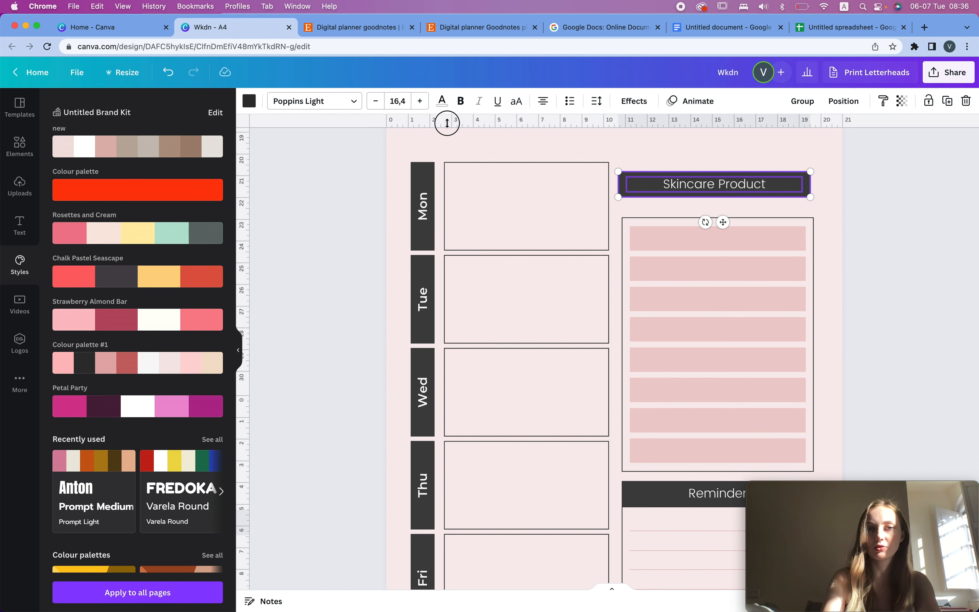
drag(447, 123, 447, 164)
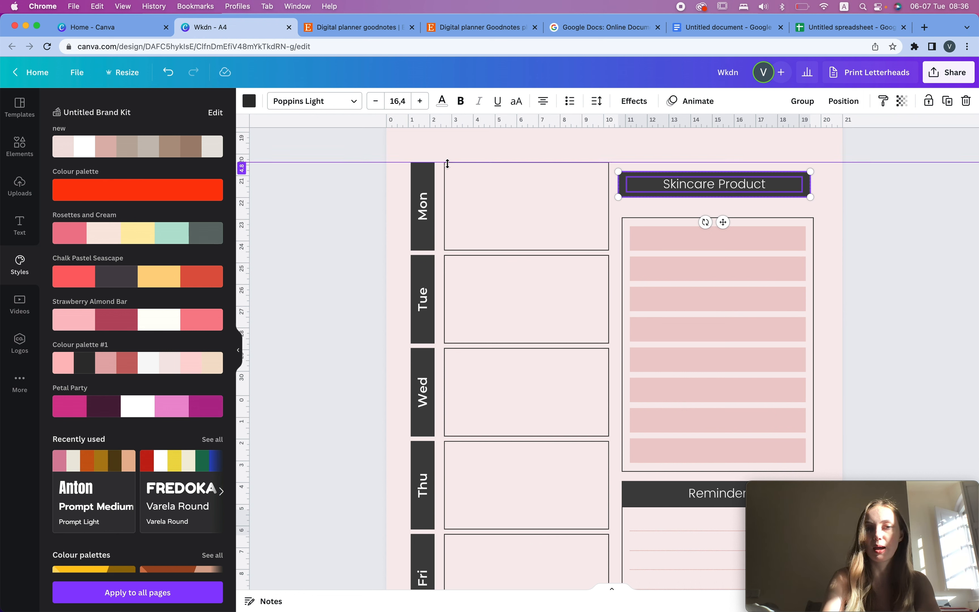
drag(763, 190, 763, 183)
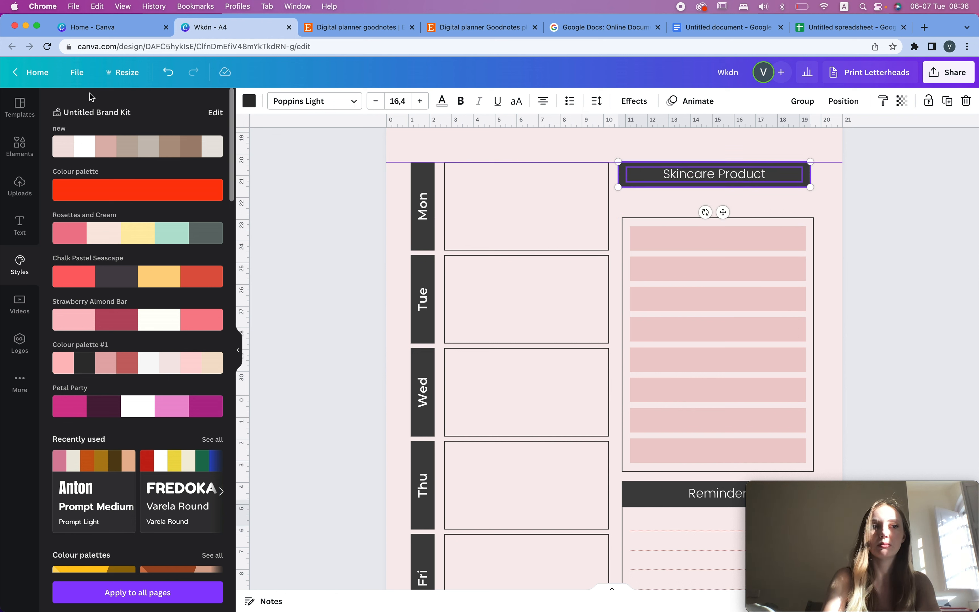
click(76, 71)
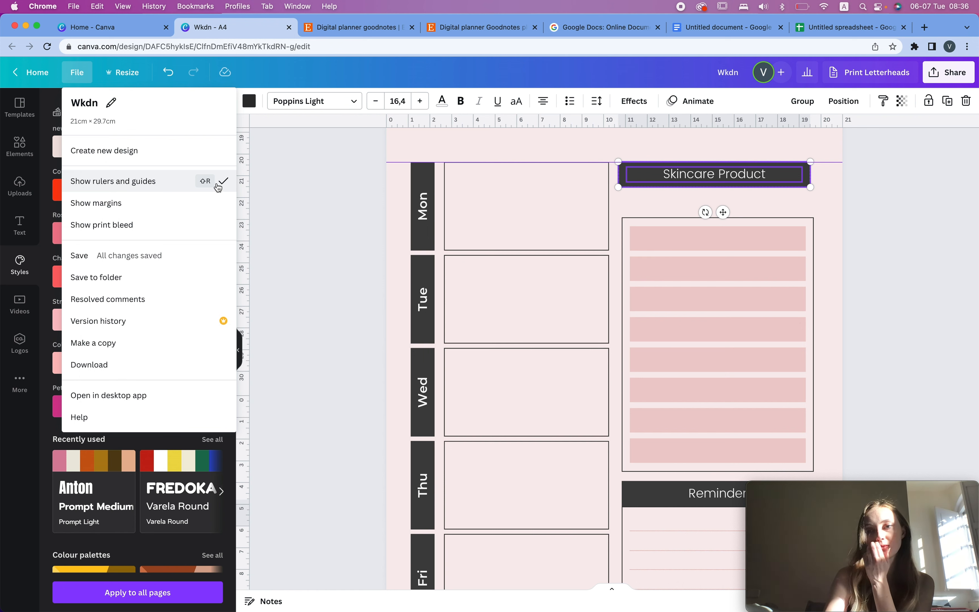
click(893, 220)
scroll(894, 220, down, 3)
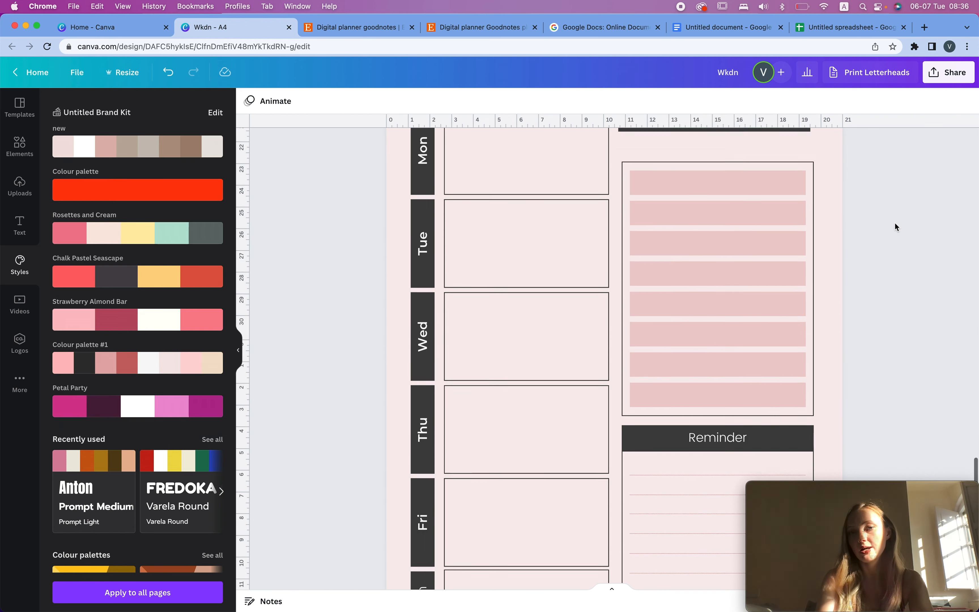
- Extend the product list frame upward to just below the Skincare Product header, and line the header up with the frame's sides
scroll(826, 168, up, 5)
click(722, 256)
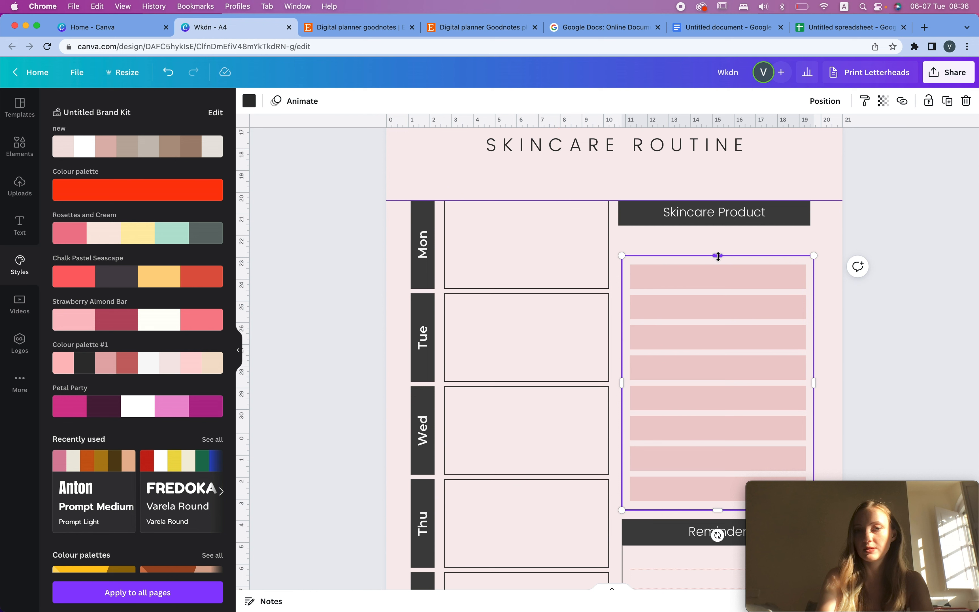
drag(717, 256, 716, 232)
click(645, 209)
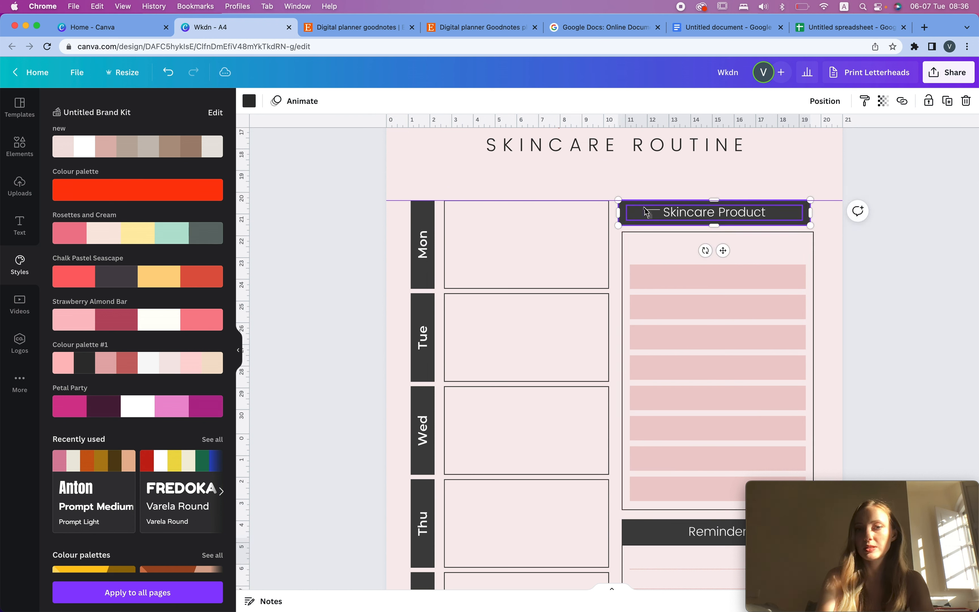
drag(644, 208, 647, 205)
click(787, 228)
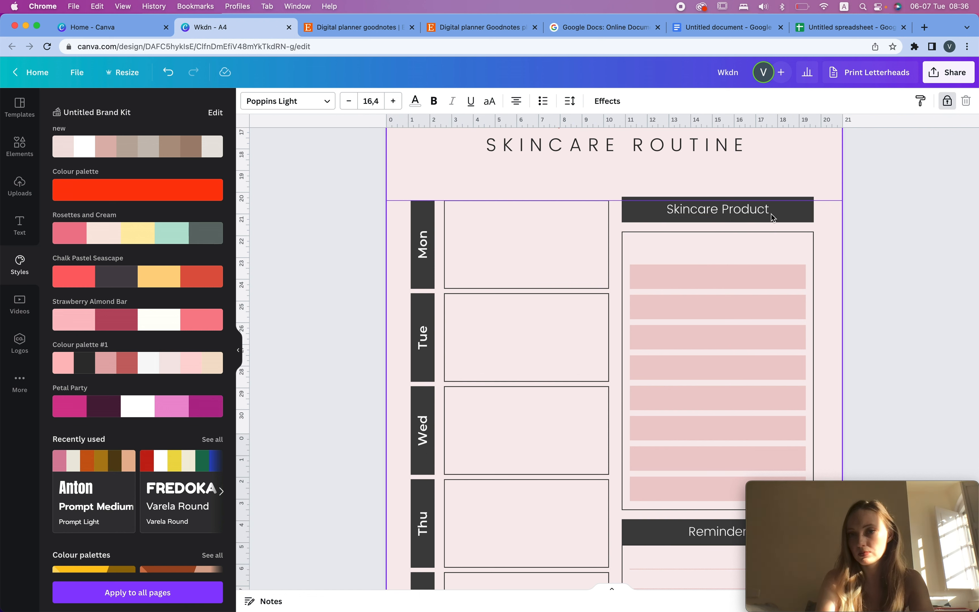
- Move the Skincare Product header down slightly so its upper edge sits on the horizontal guide
click(727, 215)
drag(725, 214, 725, 218)
shift+click(740, 237)
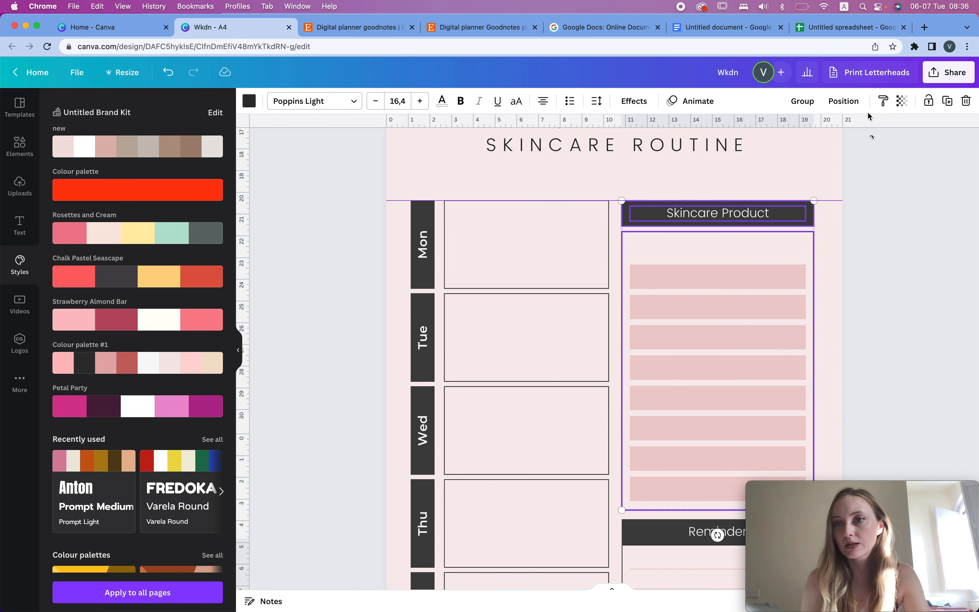
click(845, 101)
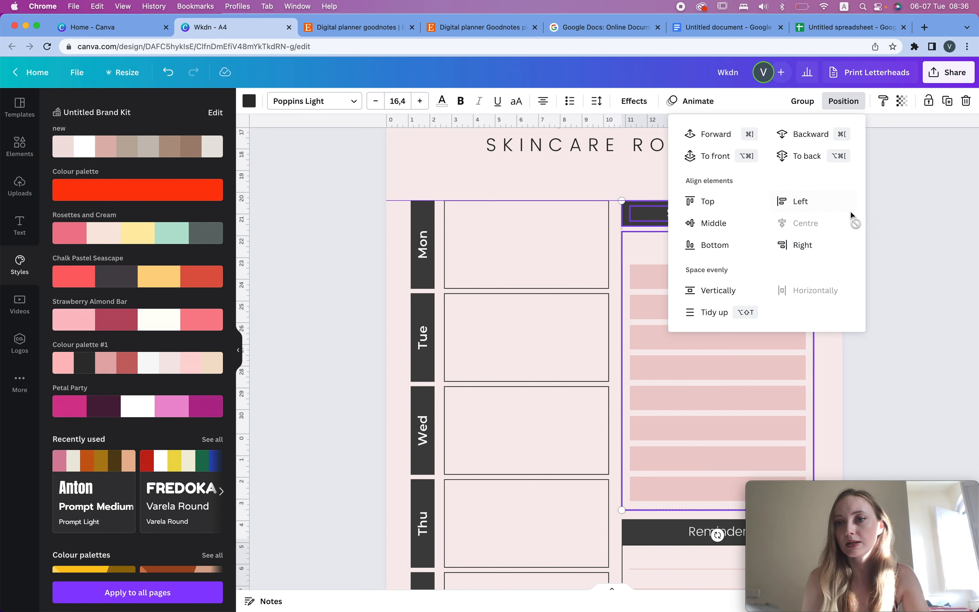
click(951, 178)
- Duplicate a pink bar into the empty space above the product list's first bar, and delete the outlined frame around the list
click(852, 268)
drag(728, 270, 726, 241)
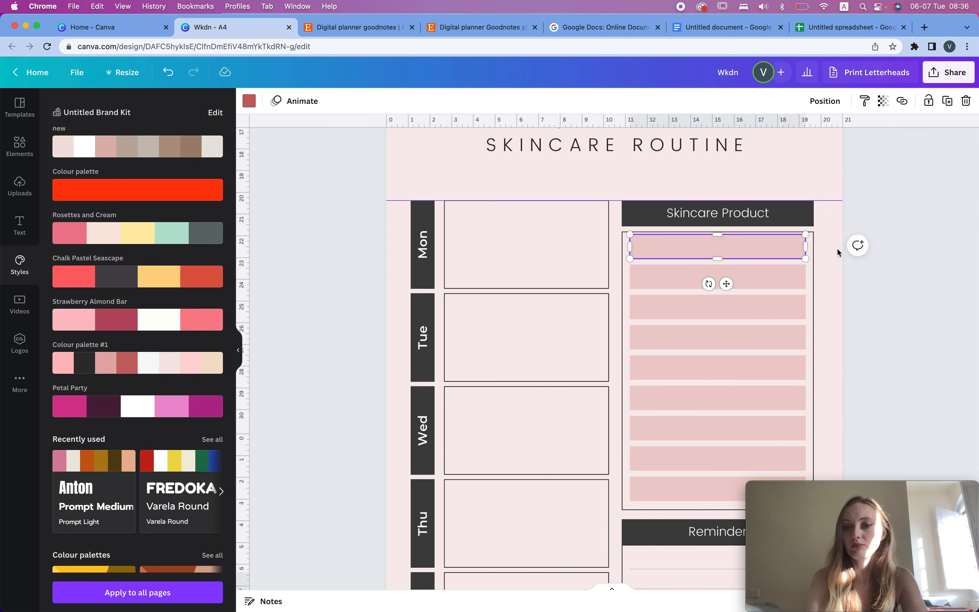
scroll(887, 253, down, 5)
scroll(928, 349, up, 3)
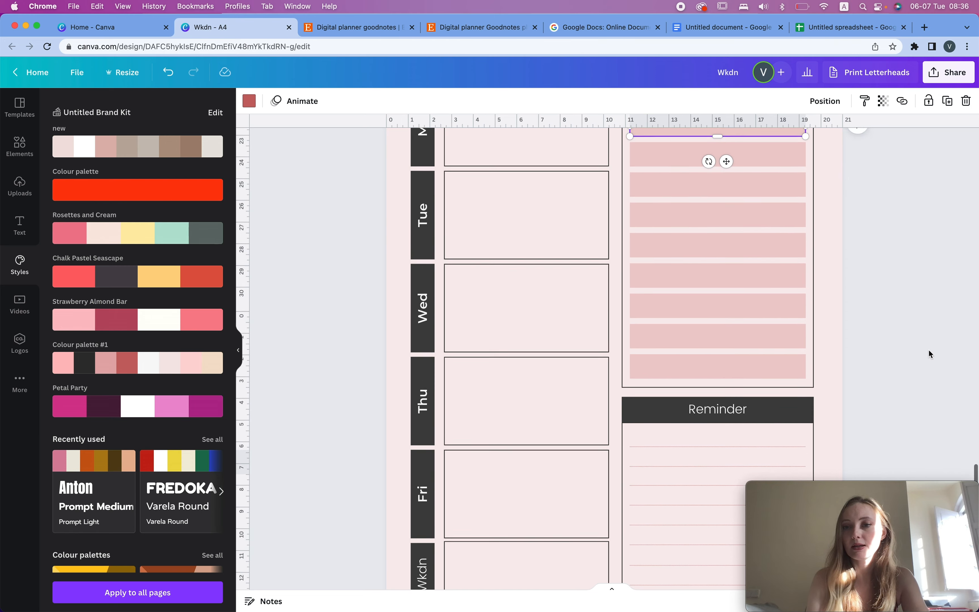
click(834, 415)
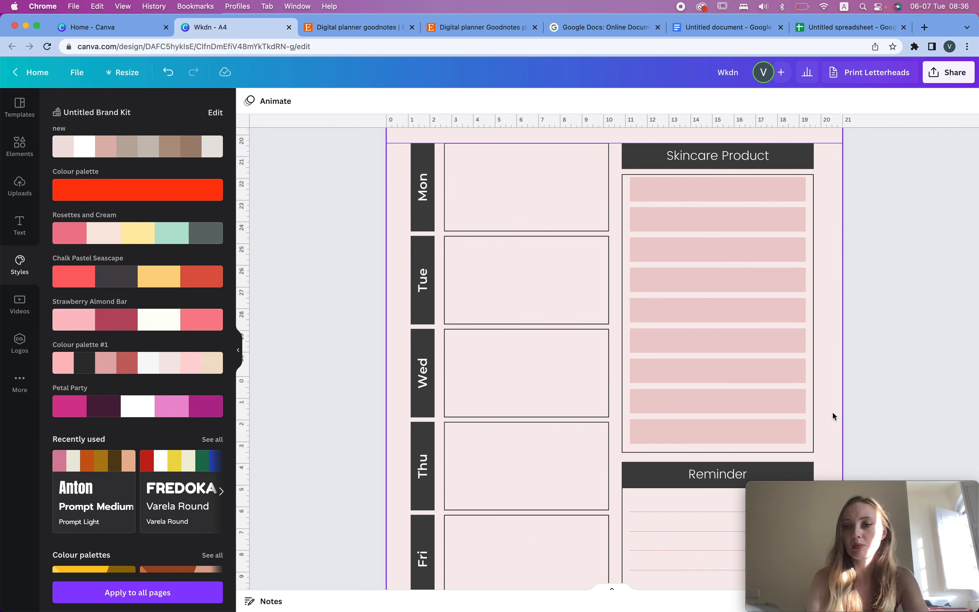
click(813, 394)
click(863, 375)
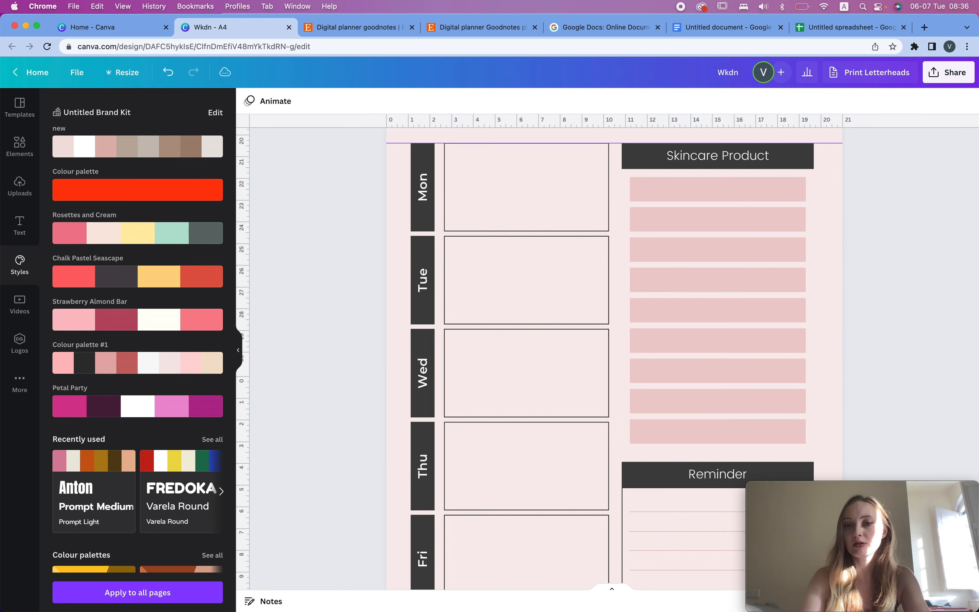
- Shift the nine pink bars down slightly below the Skincare Product header and group them
drag(892, 449, 645, 173)
drag(762, 263, 760, 268)
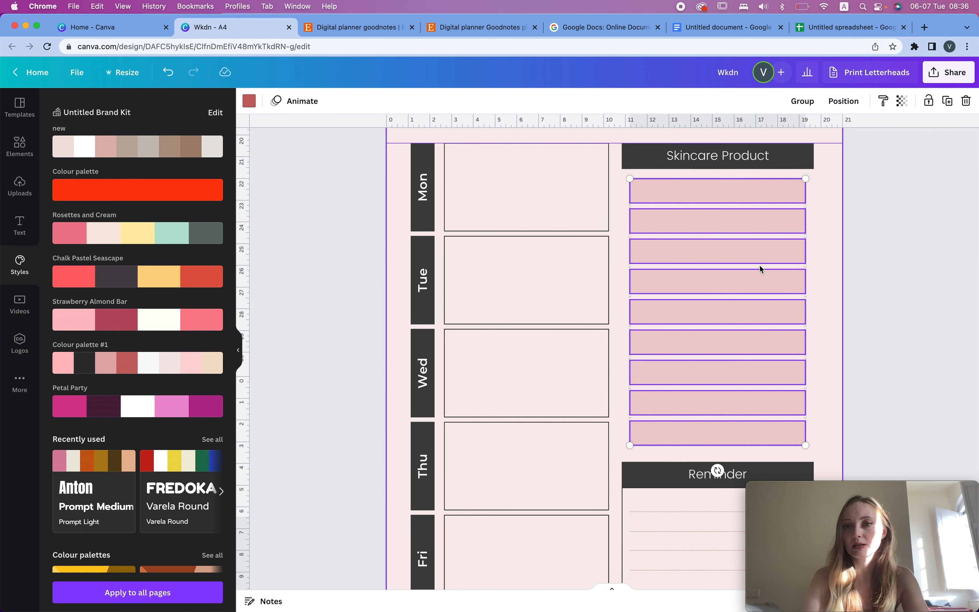
click(914, 254)
click(782, 201)
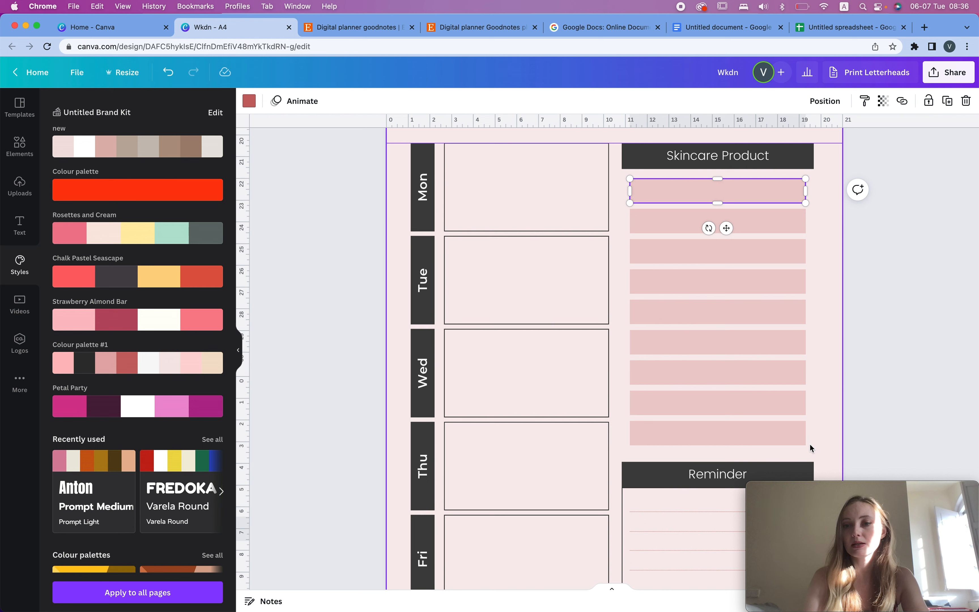
drag(816, 441, 698, 219)
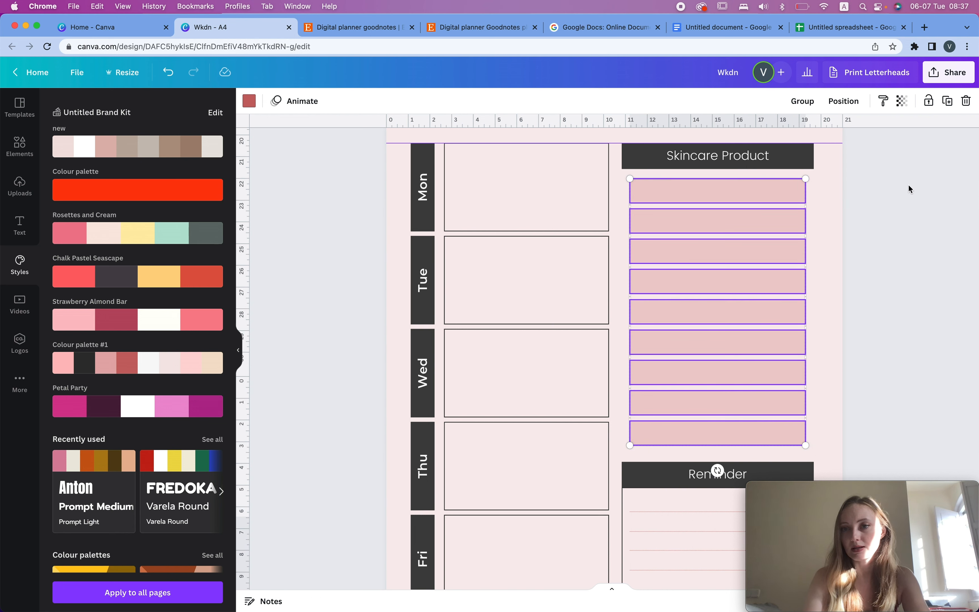
key(super+g)
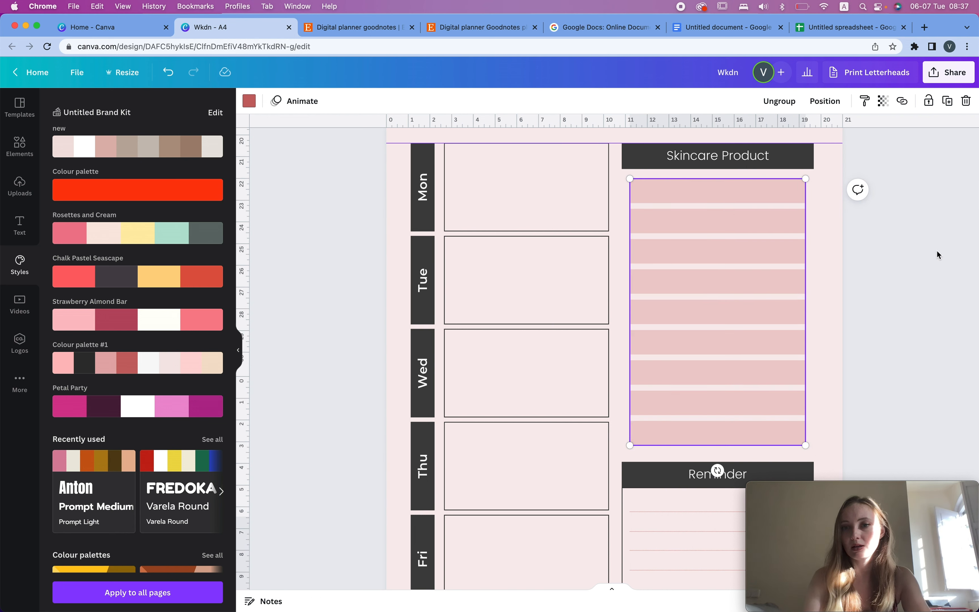
- Align the bar group with the header's left edge and place a duplicate of it flush with the header's right edge
click(753, 280)
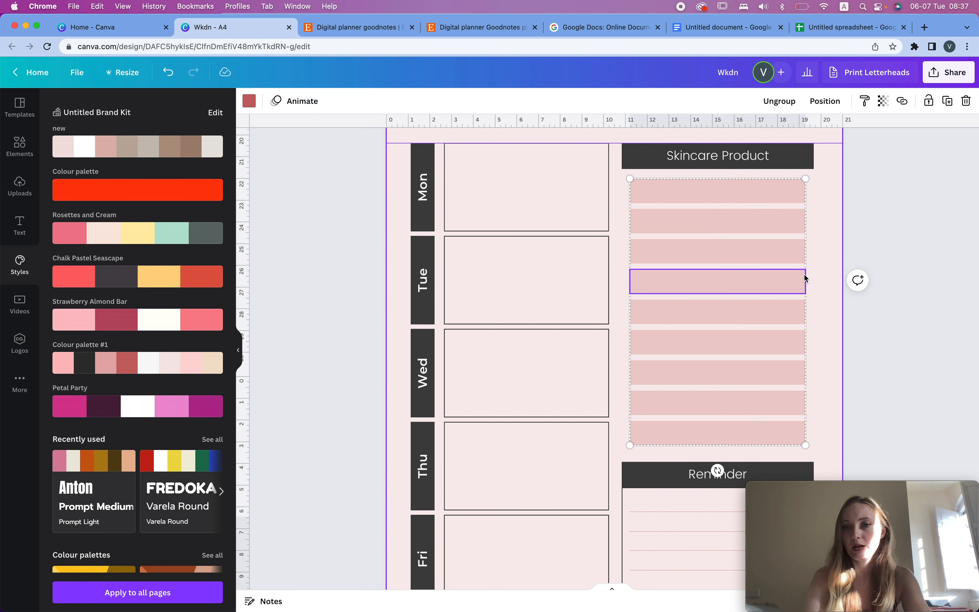
drag(723, 282, 715, 284)
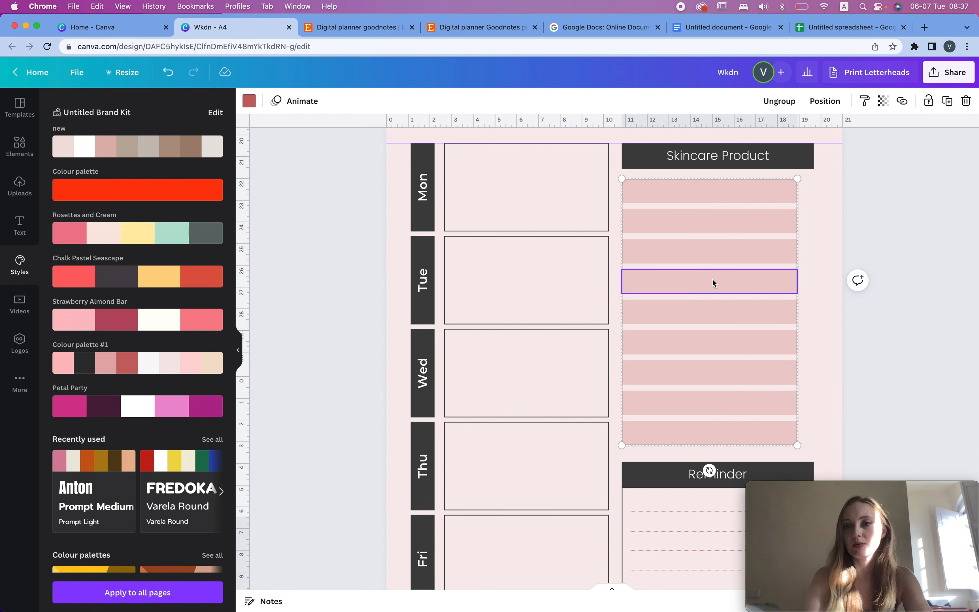
drag(708, 243, 727, 246)
shift+click(630, 219)
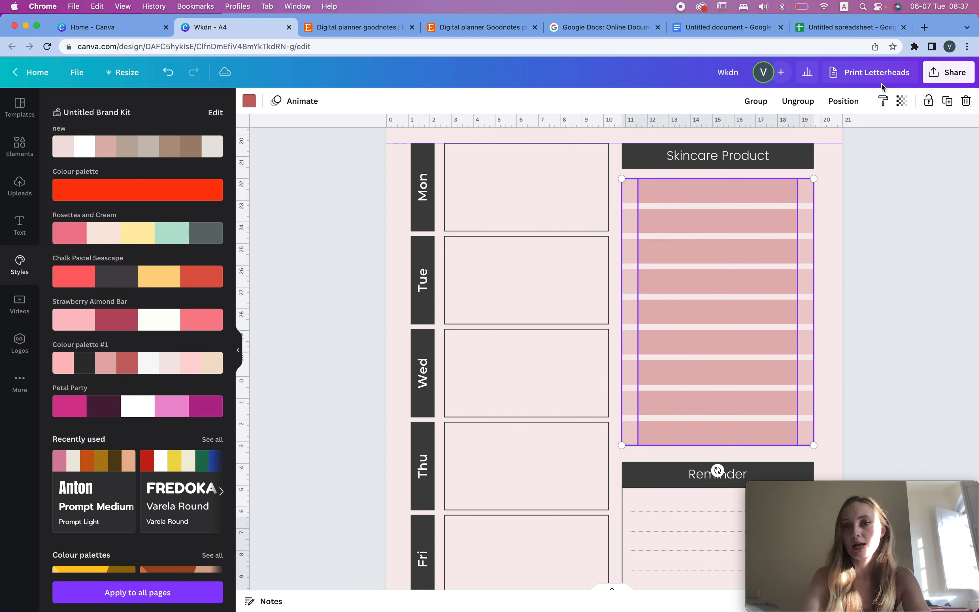
click(724, 191)
drag(612, 179, 626, 429)
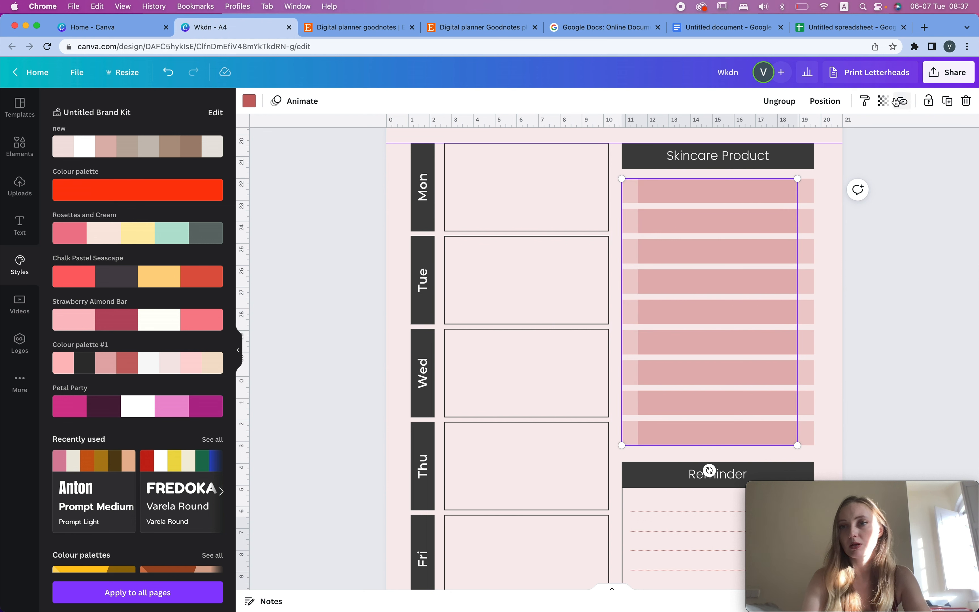
click(884, 101)
mouse_move(879, 145)
mouse_down()
mouse_move(823, 145)
mouse_move(877, 144)
mouse_up()
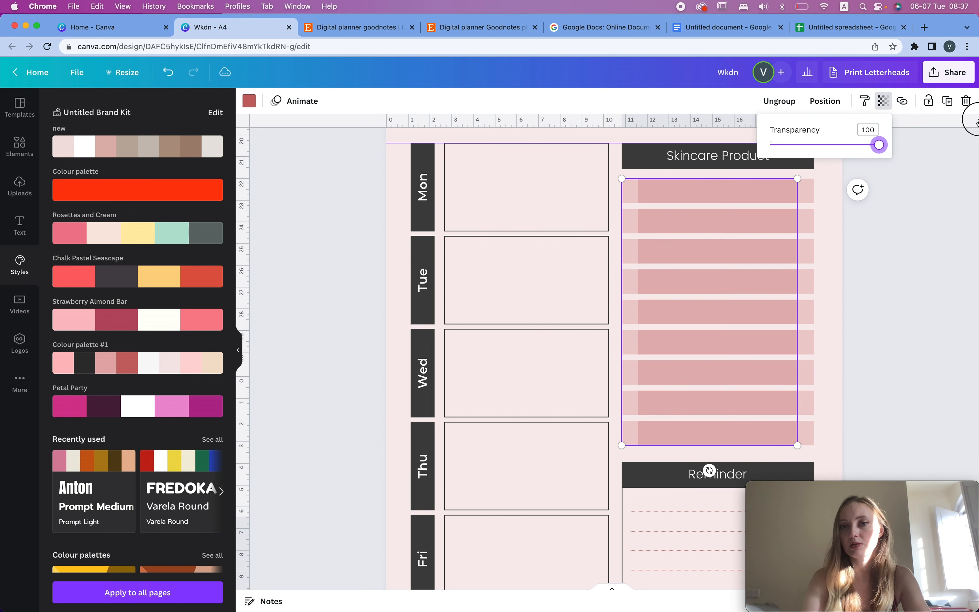
click(736, 273)
mouse_move(715, 269)
mouse_down()
mouse_move(701, 269)
mouse_move(720, 273)
mouse_up()
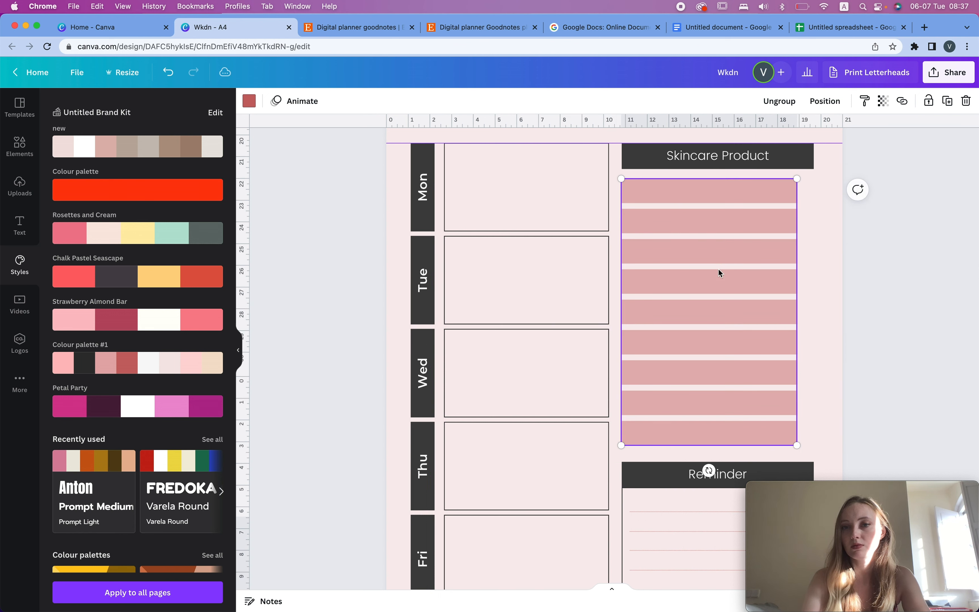
click(947, 240)
key(super+z)
- Ungroup the bar set aligned to the header's right edge and raise its nine bars to full opacity
click(792, 241)
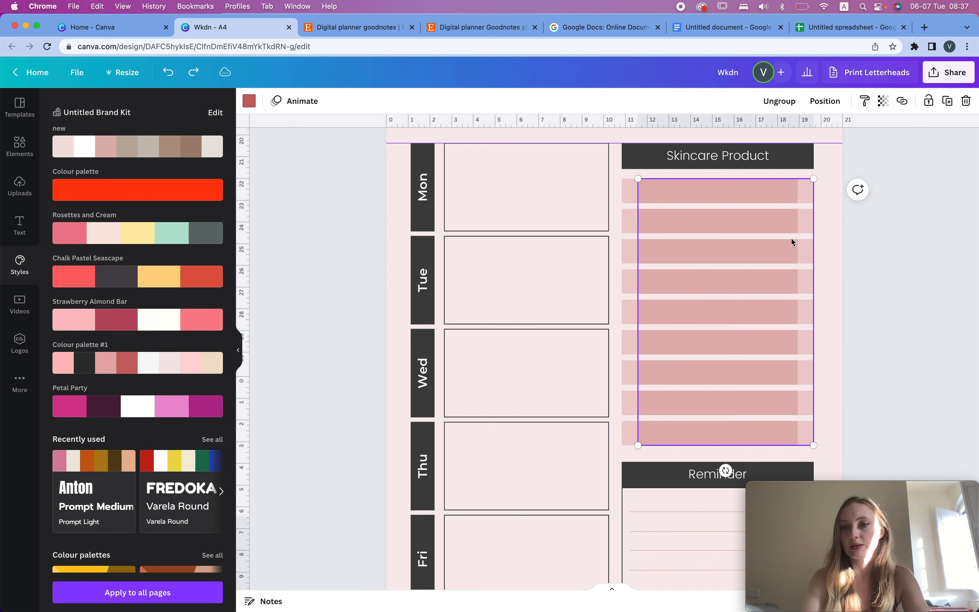
click(780, 102)
click(863, 166)
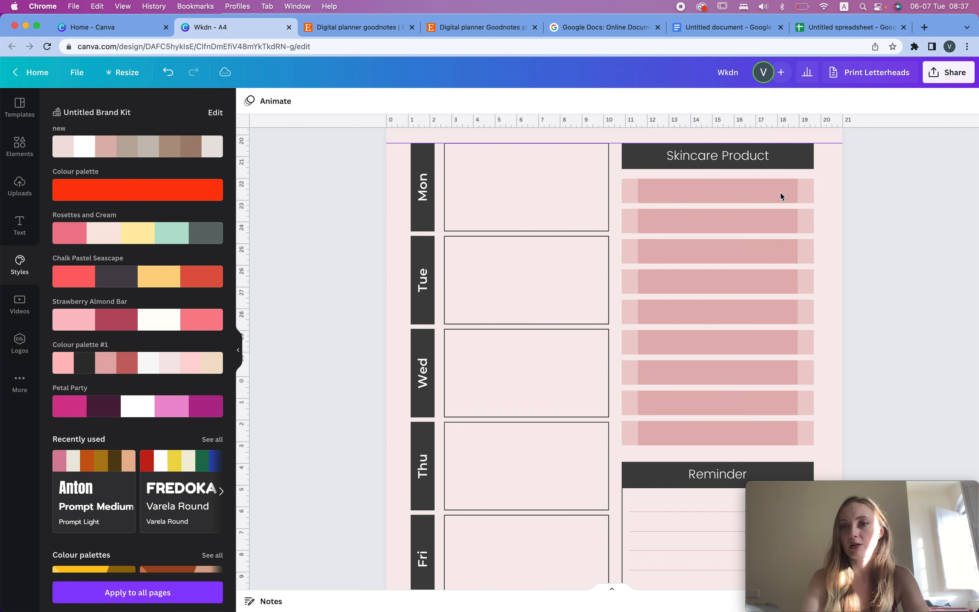
drag(832, 188, 807, 446)
click(902, 99)
drag(816, 145, 899, 145)
click(917, 211)
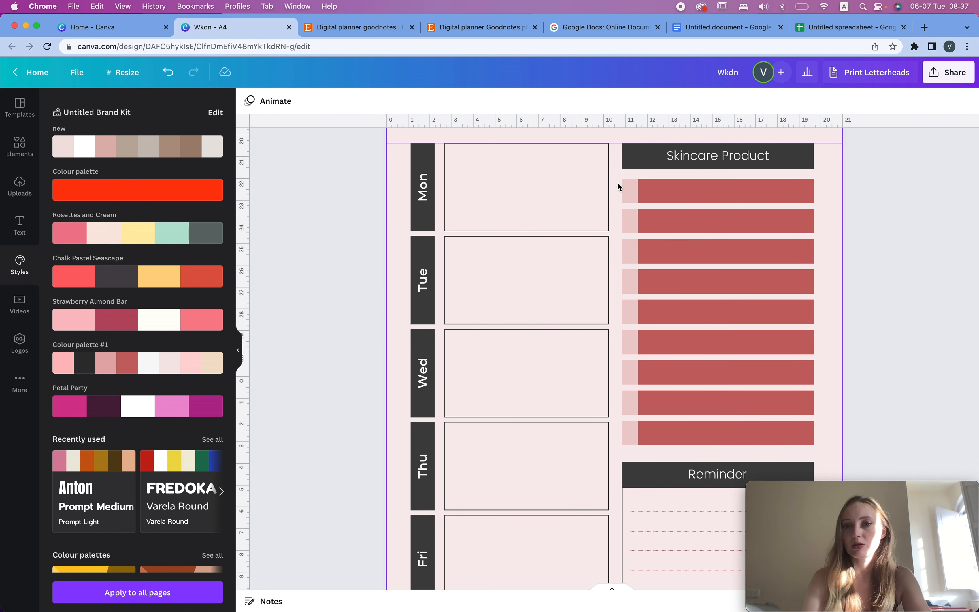
- Ungroup the bar set aligned to the header's left edge and make its nine bars fully opaque too
drag(617, 183, 629, 458)
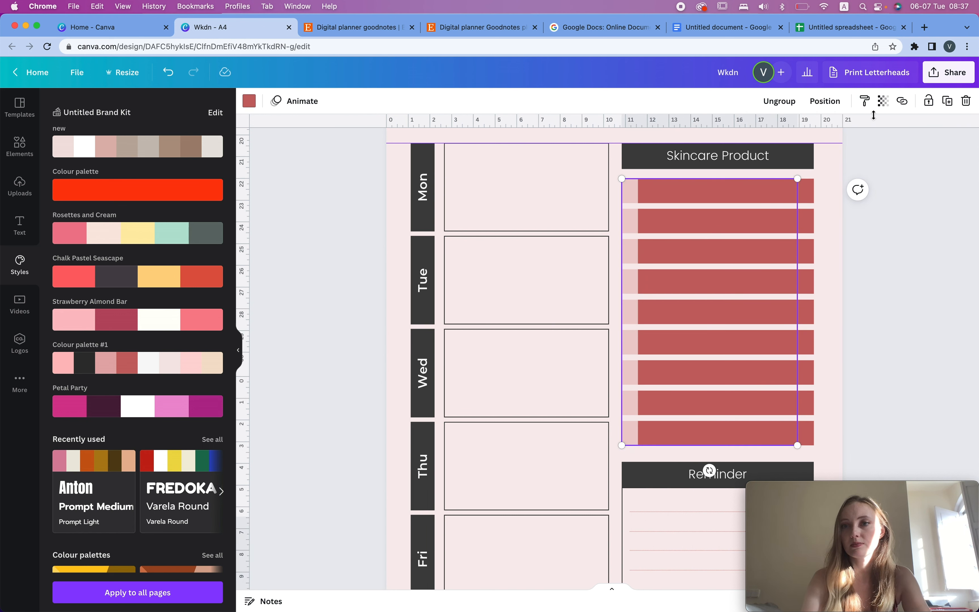
click(778, 101)
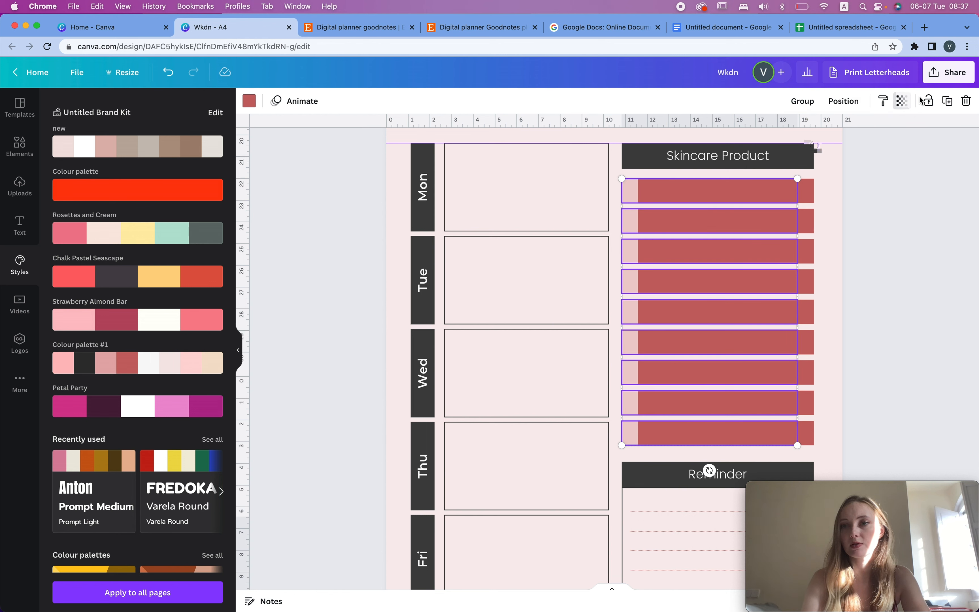
click(901, 101)
click(904, 223)
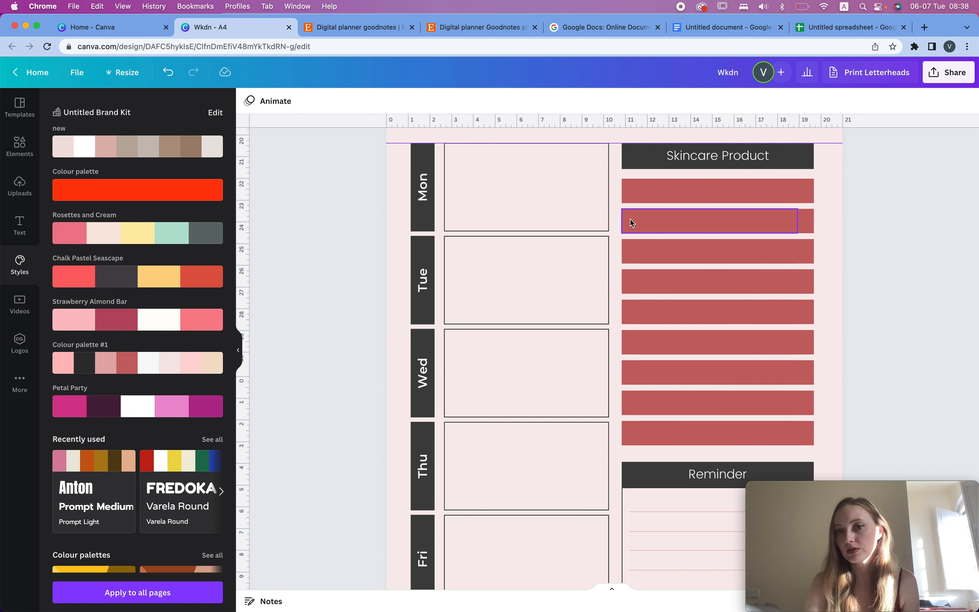
- Recolour all the overlapping red list bars with a custom light pink
drag(861, 189, 629, 447)
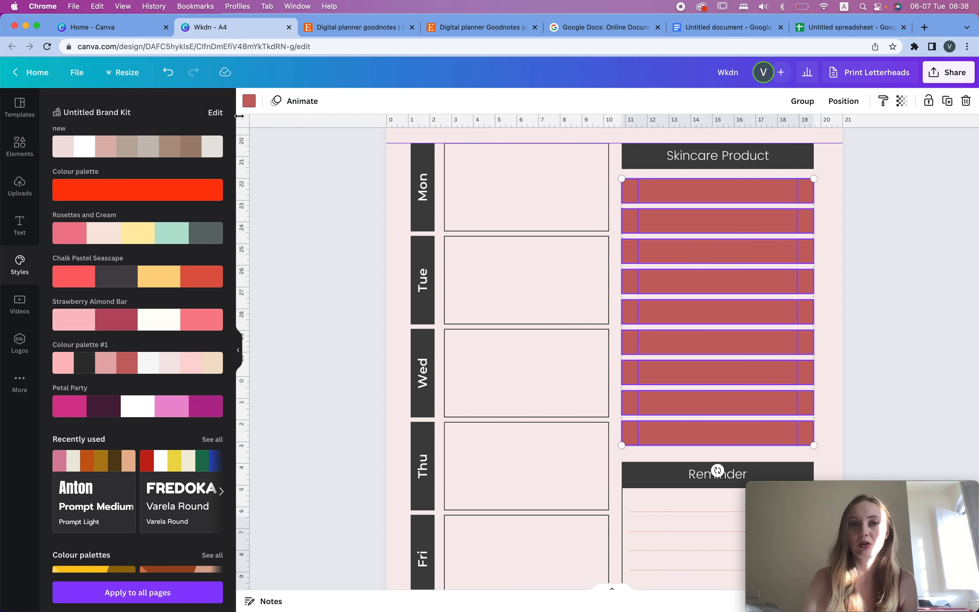
click(251, 105)
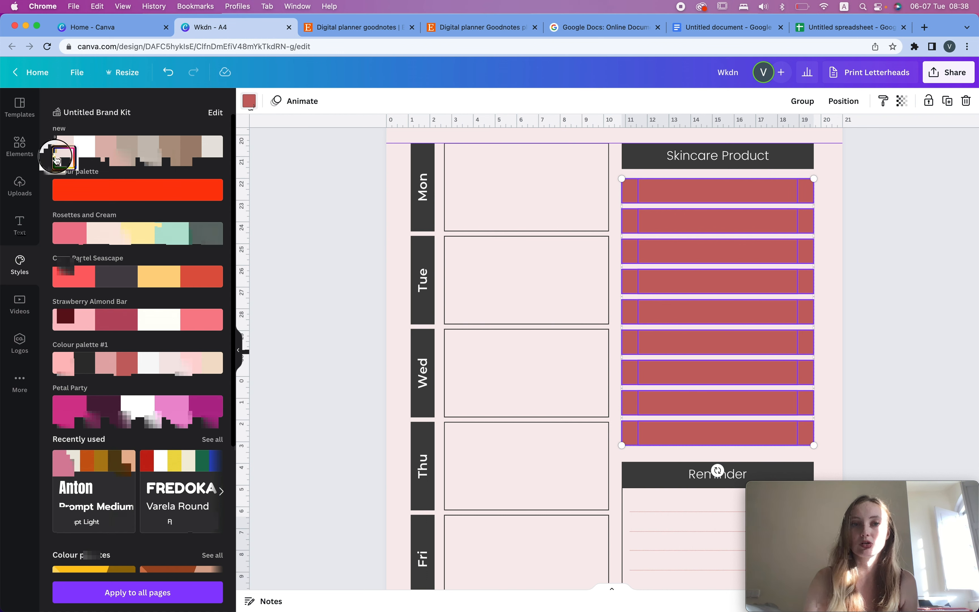
click(64, 157)
mouse_move(97, 198)
mouse_down()
mouse_move(79, 190)
mouse_move(87, 186)
mouse_up()
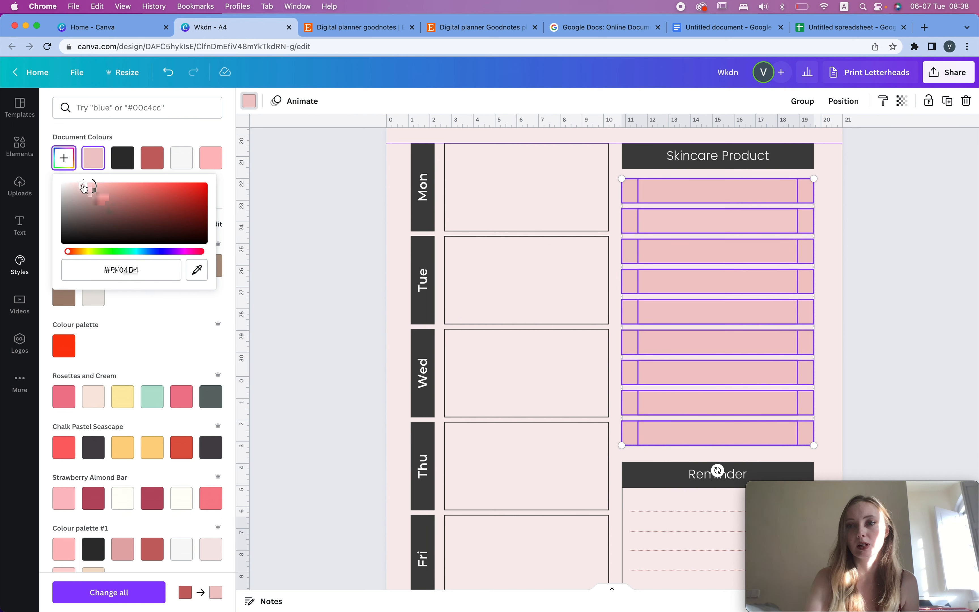
click(903, 236)
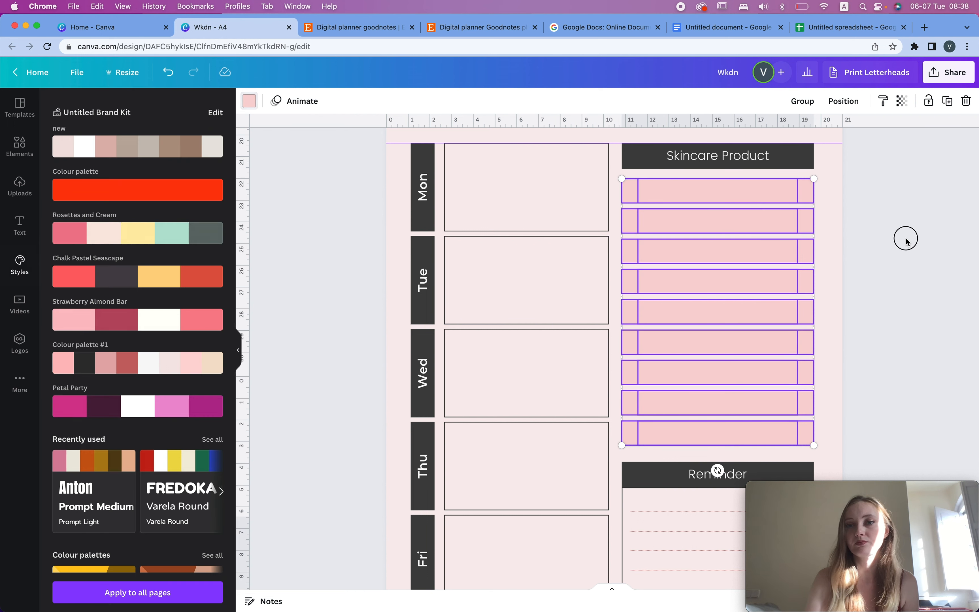
- Change the Skincare Product header text to "To Do List" and set its font to Montserrat Semi-Bold
double_click(769, 158)
text(To )
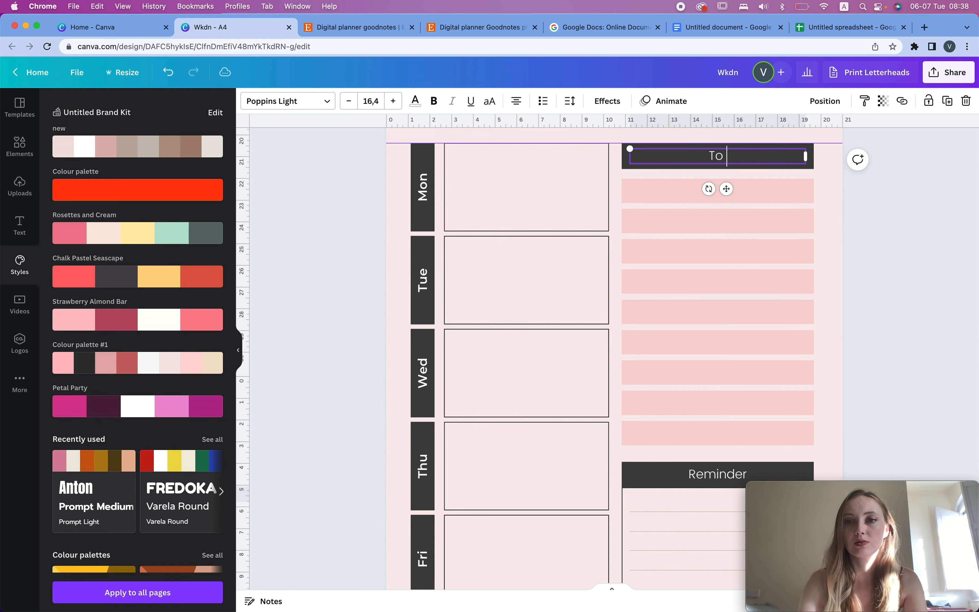
text(Do List)
key(super+a)
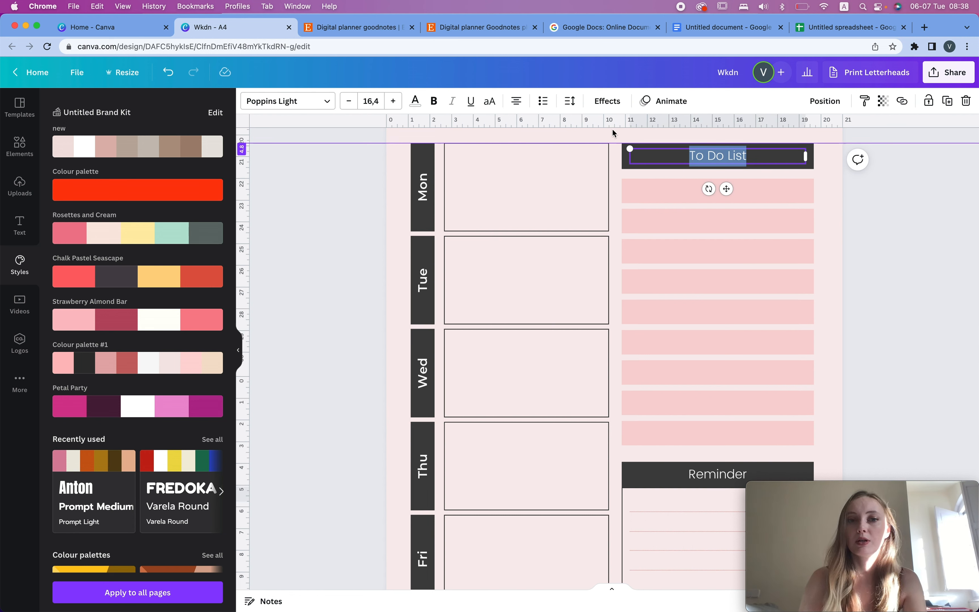
click(315, 101)
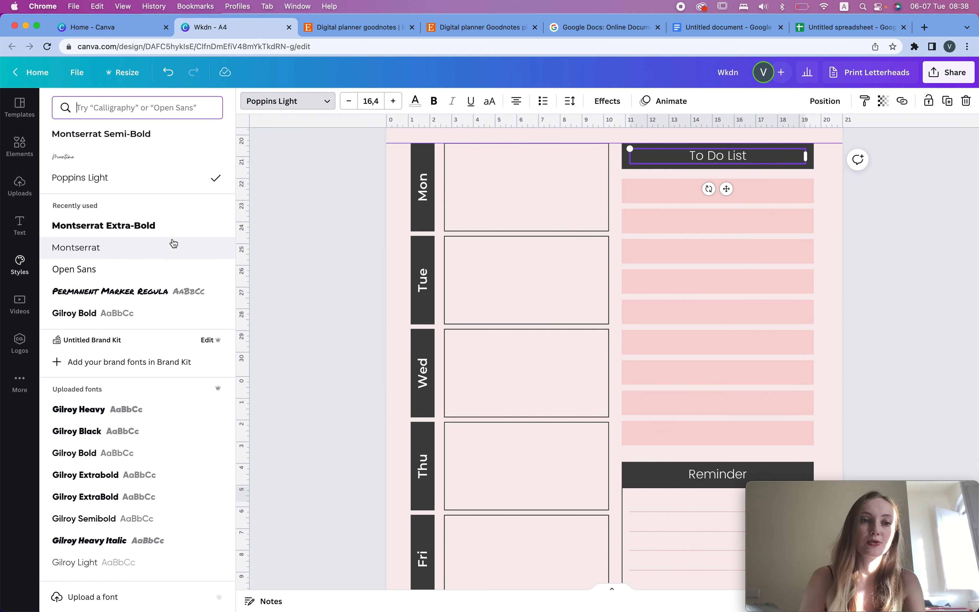
click(112, 134)
click(902, 308)
- Delete the SKINCARE ROUTINE subtitle on page 3 and move the Planner title down into the space above the guide, centred horizontally
scroll(739, 269, up, 4)
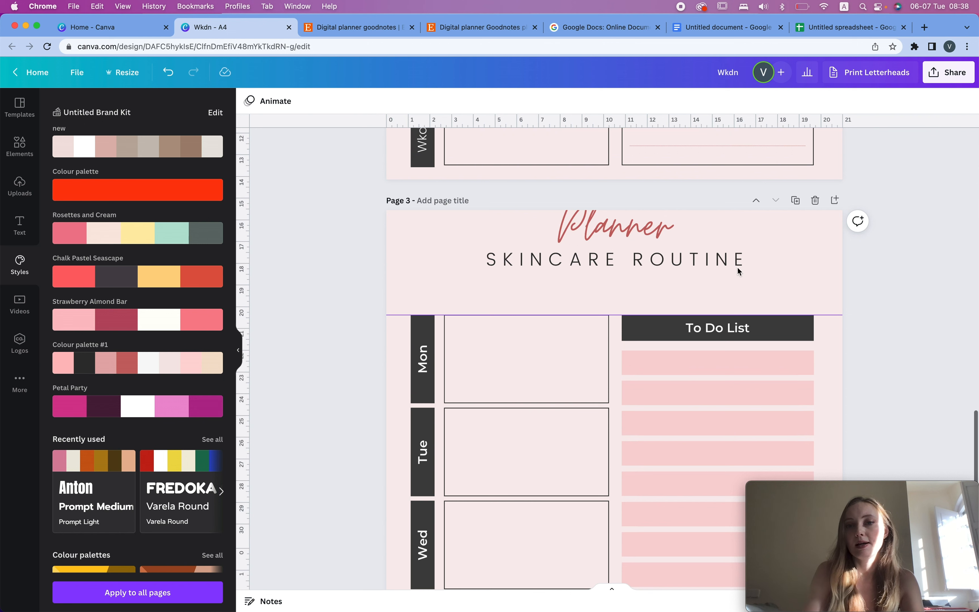
click(613, 263)
click(616, 268)
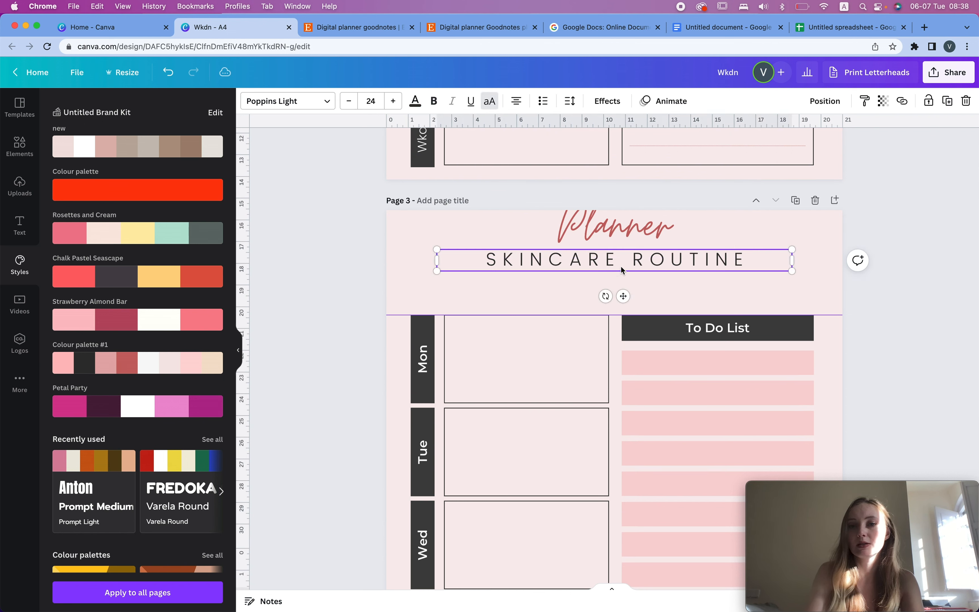
key(Delete)
drag(613, 229, 614, 276)
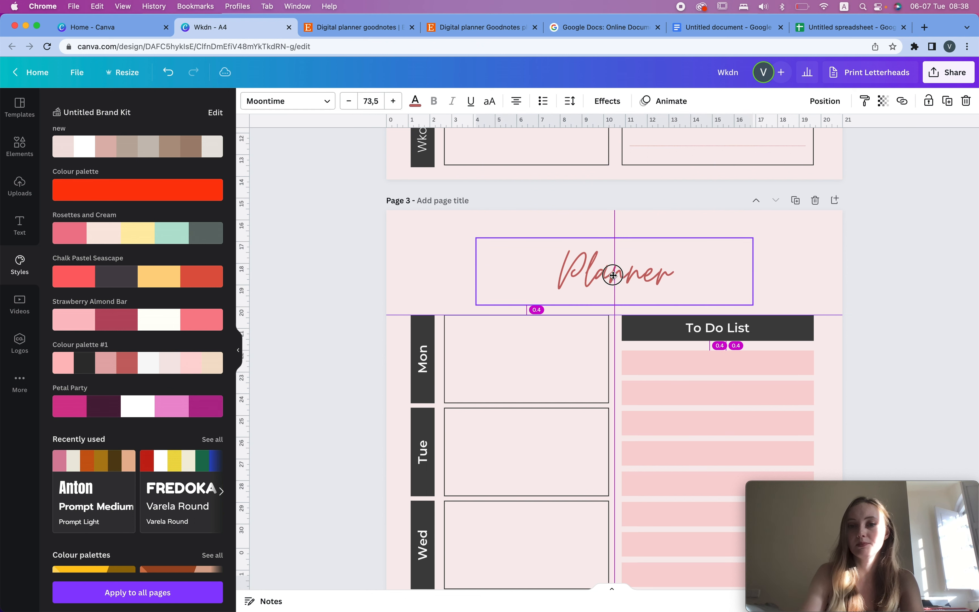
- Replace the script title Planner with "Monday" and colour it with the near-black document colour
double_click(613, 276)
text(Monday)
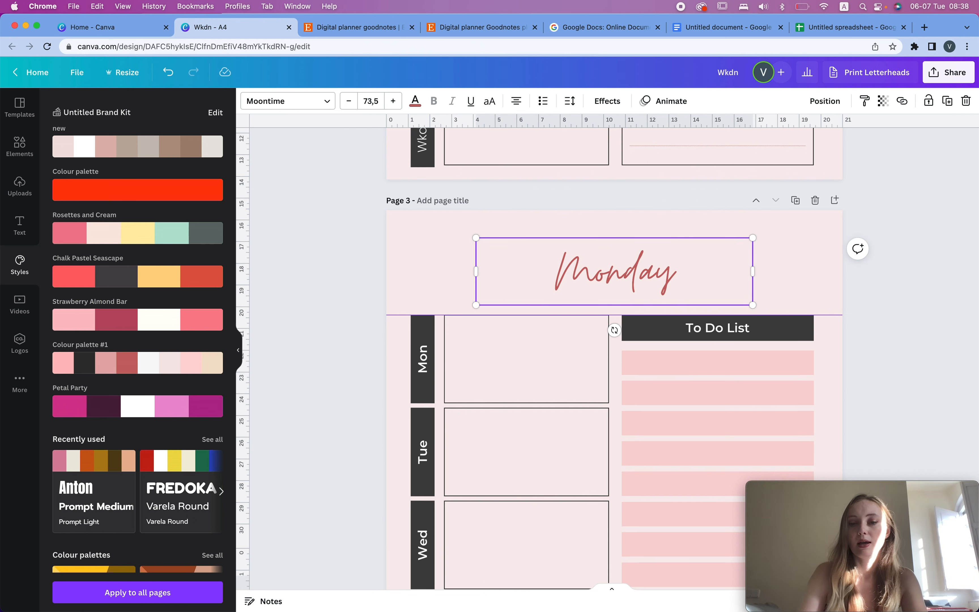
key(super+a)
click(415, 100)
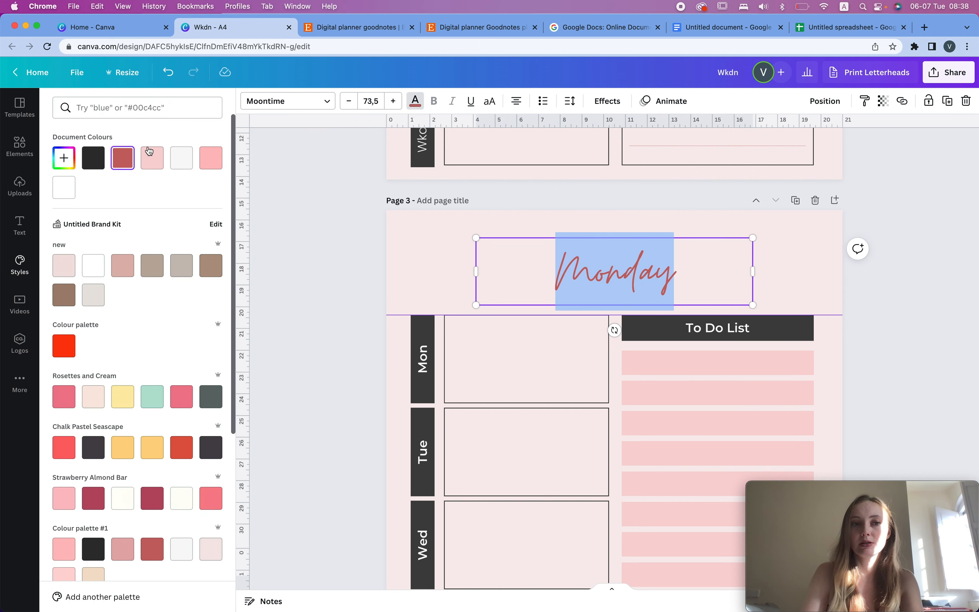
click(86, 167)
click(138, 108)
text(bre)
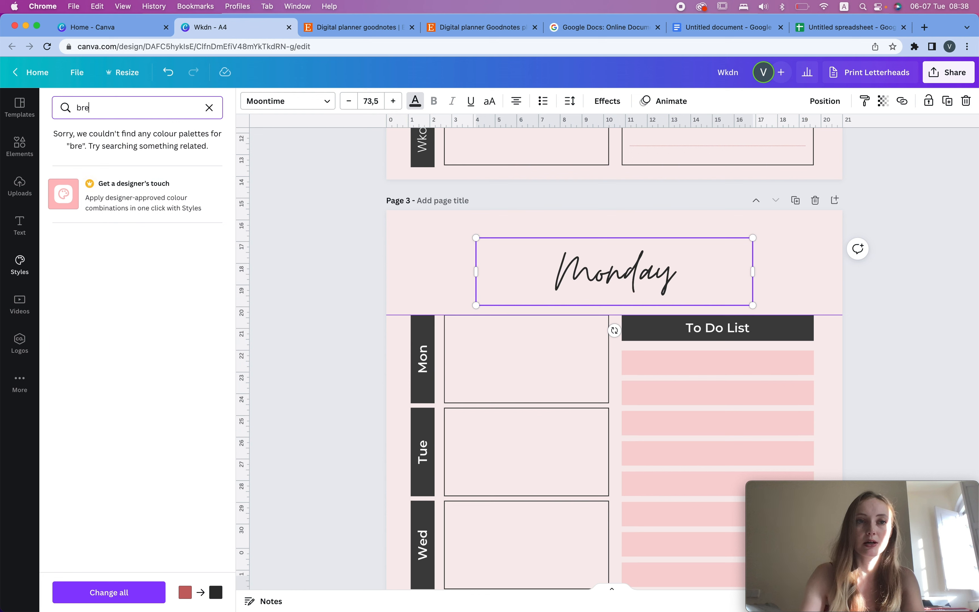
key(BackSpace)
key(BackSpace)
key(BackSpace)
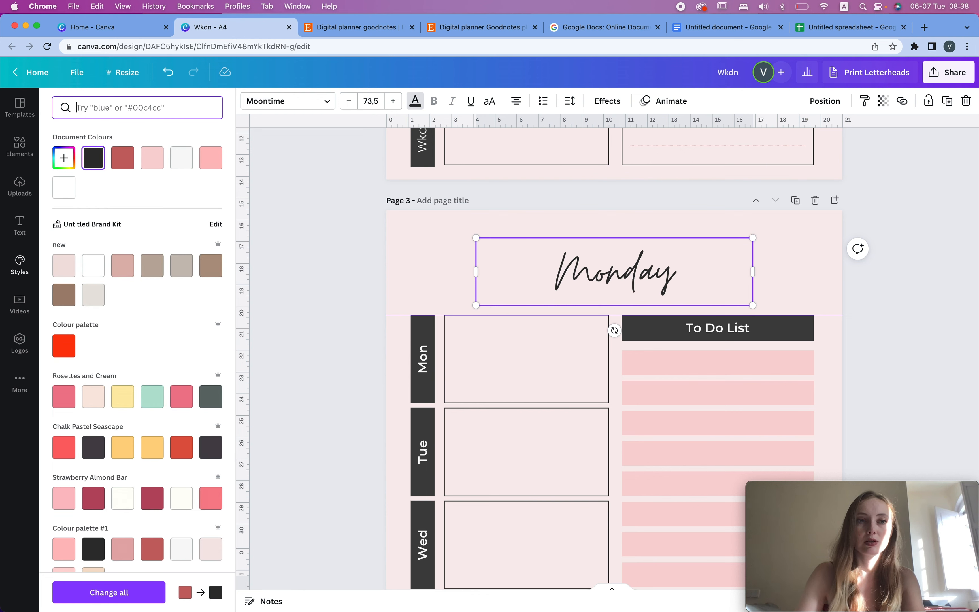
double_click(575, 299)
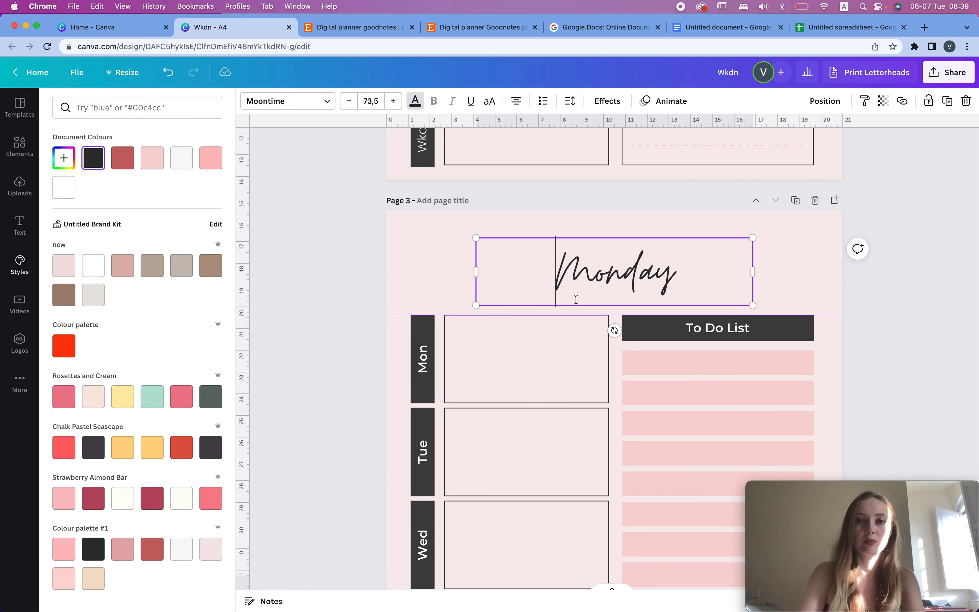
click(16, 235)
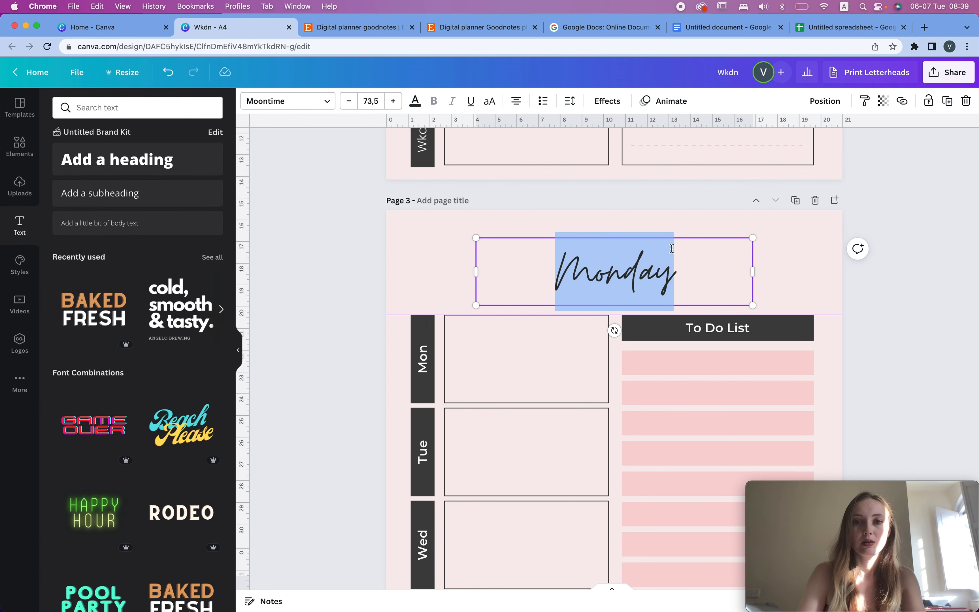
click(666, 258)
click(669, 236)
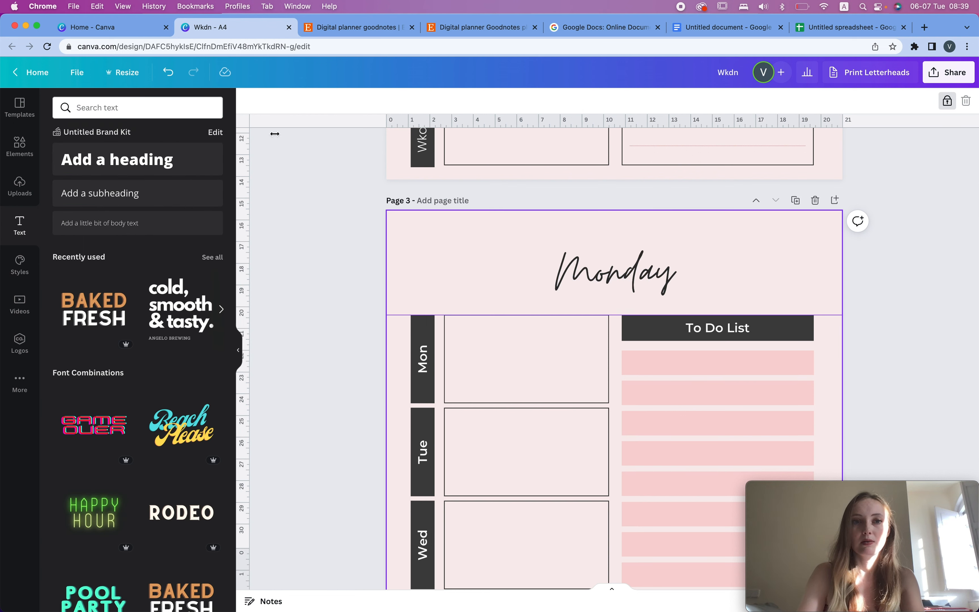
click(374, 256)
- Set the Monday title's font to Breathing, reduce it to size 46.6 and recentre it in the page 3 header
click(618, 289)
click(294, 106)
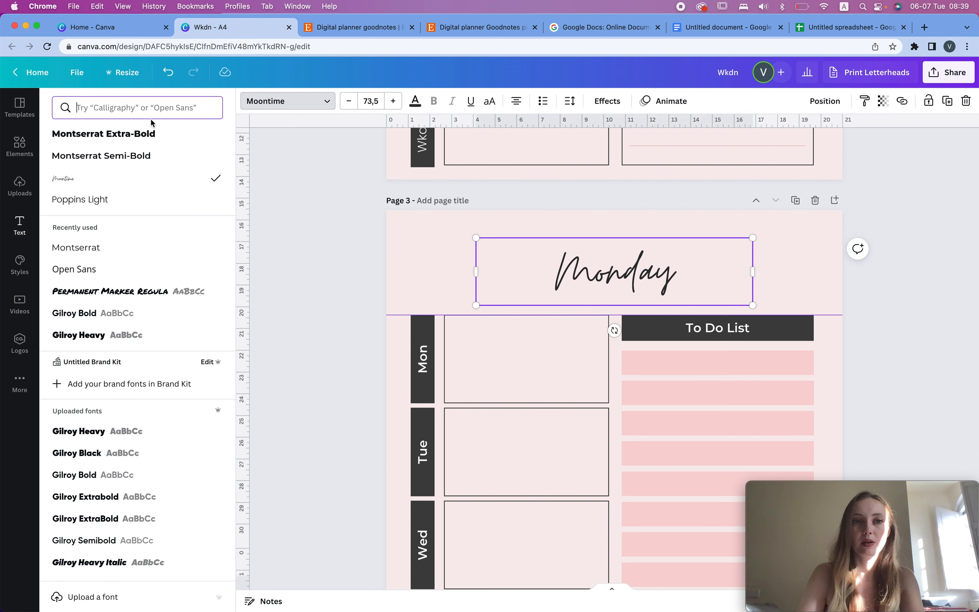
text(breath)
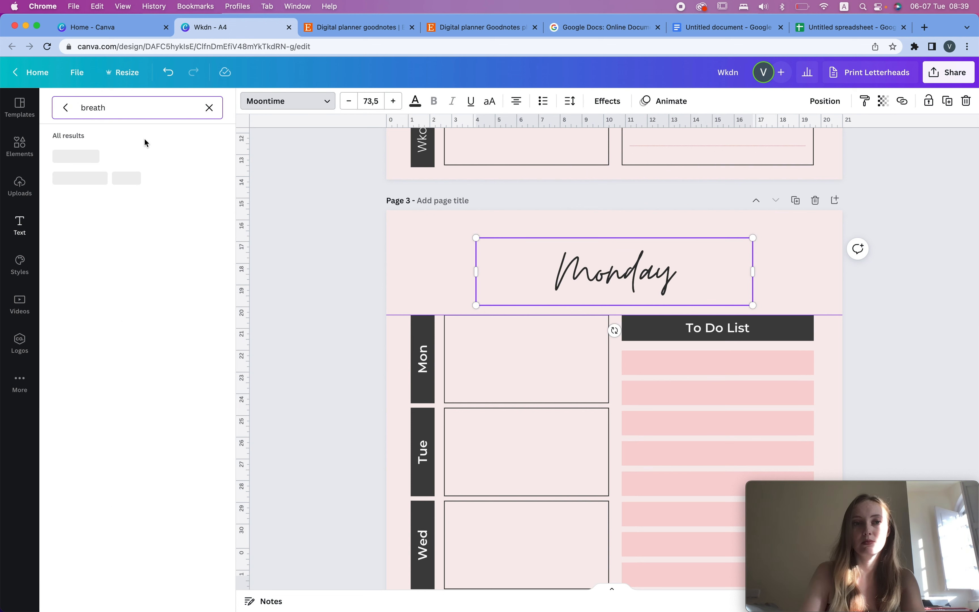
click(147, 157)
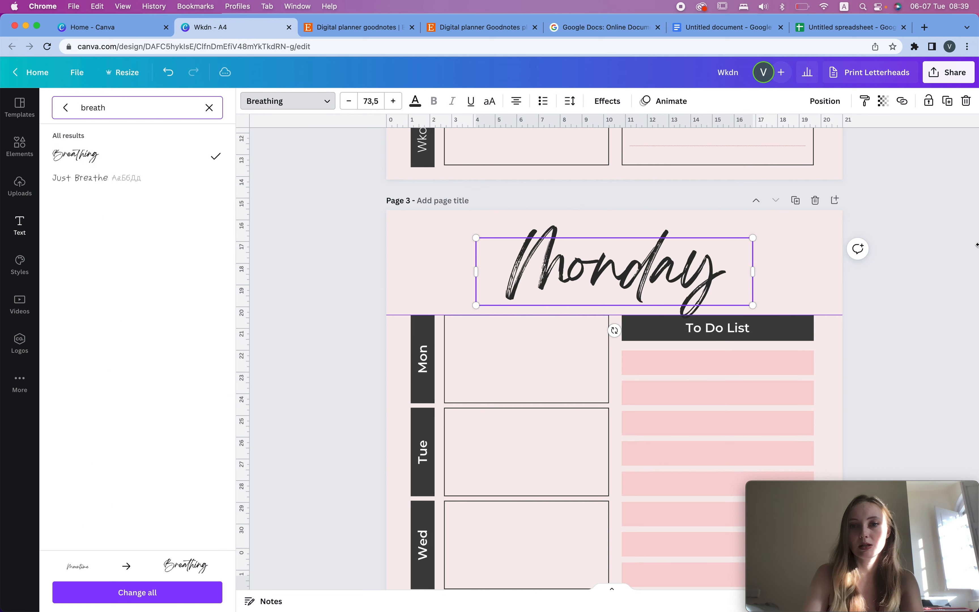
drag(752, 305, 651, 281)
drag(582, 261, 633, 263)
click(288, 101)
- Search the elements for "washi tape" and place the brown kraft paper strip behind the Monday title, scaled slightly wider than the text box
click(20, 145)
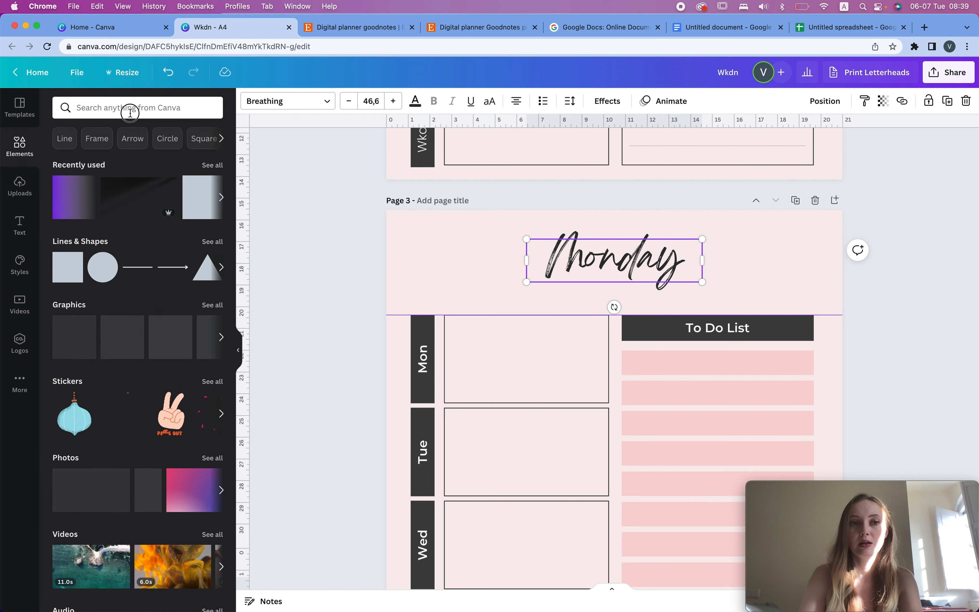
click(131, 106)
text(washi tape)
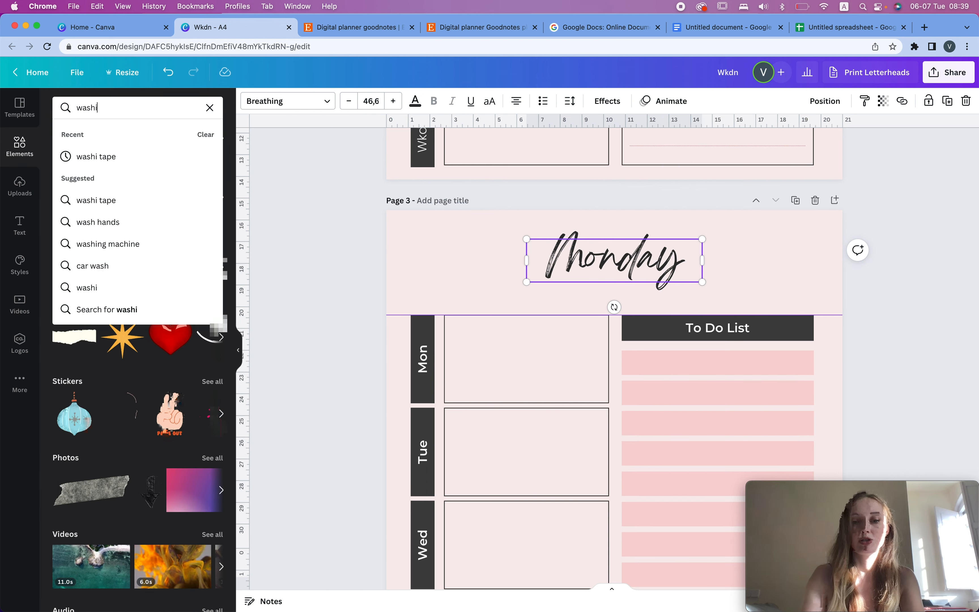
key(Return)
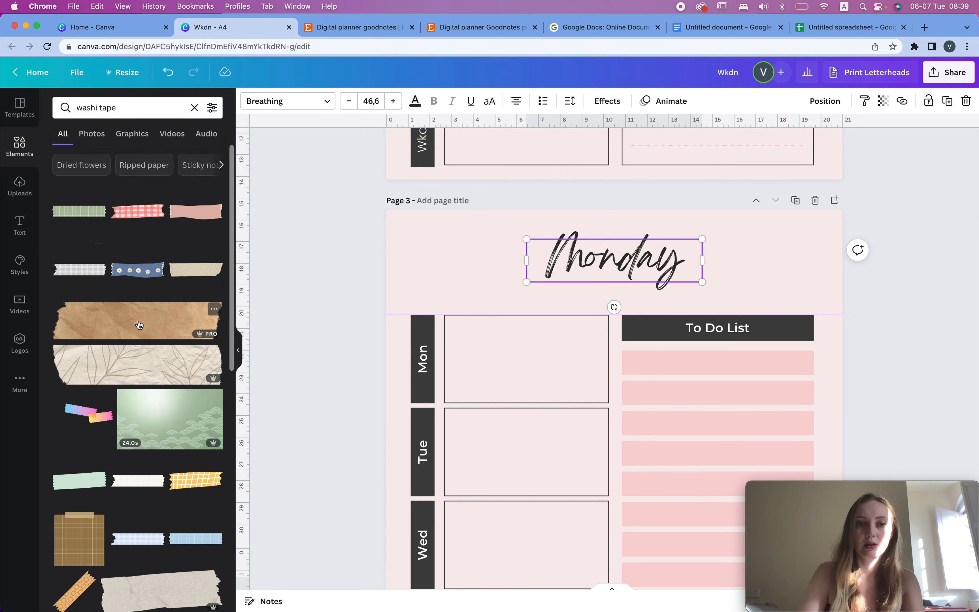
drag(137, 320, 630, 302)
drag(795, 237, 712, 288)
- Turn the brown tape dusty pink with contrast -28 and tint -100, and set its transparency to 40
click(265, 101)
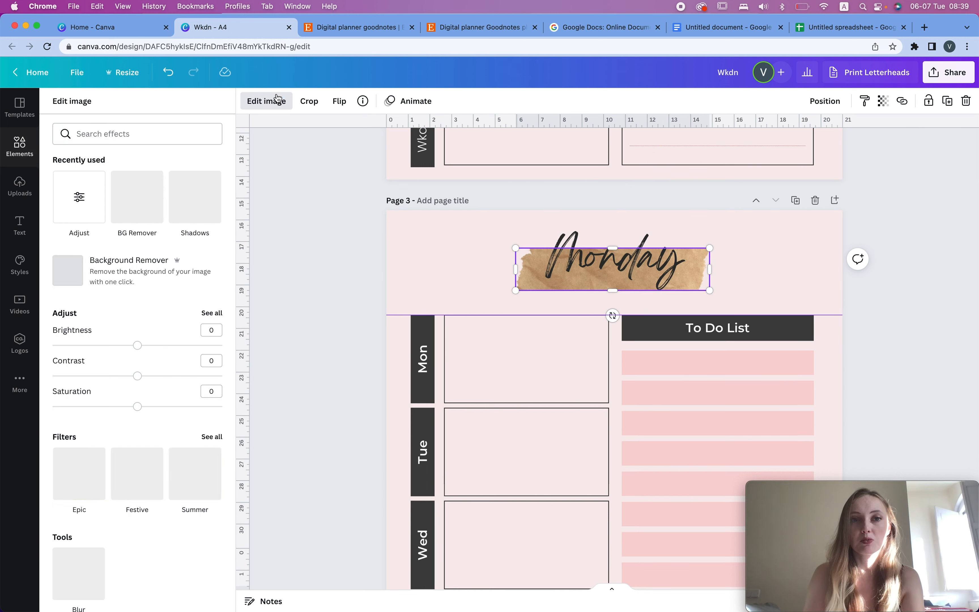
mouse_move(112, 376)
mouse_down()
mouse_move(70, 376)
mouse_move(114, 372)
mouse_up()
click(212, 313)
drag(137, 241, 52, 241)
click(883, 103)
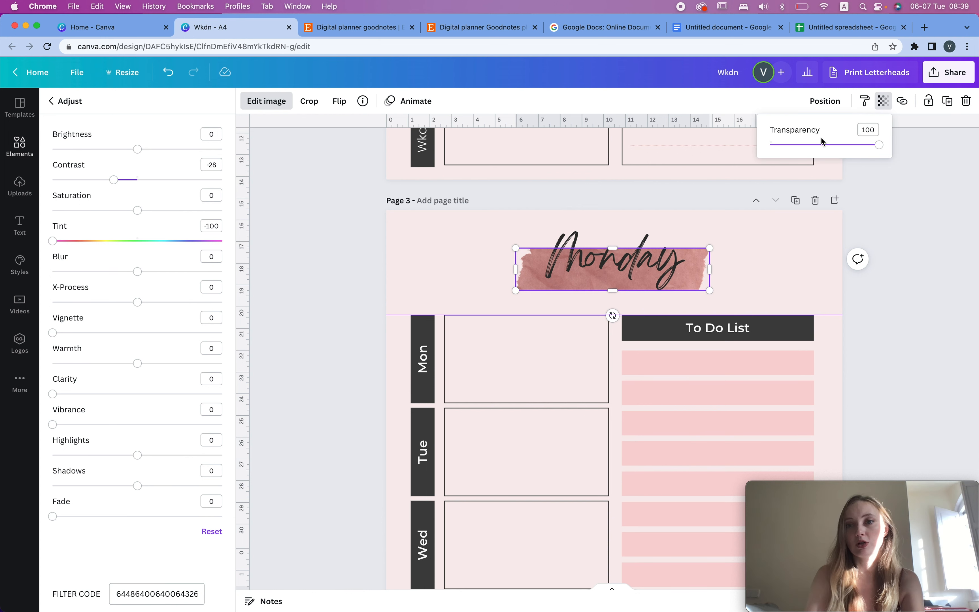
click(813, 146)
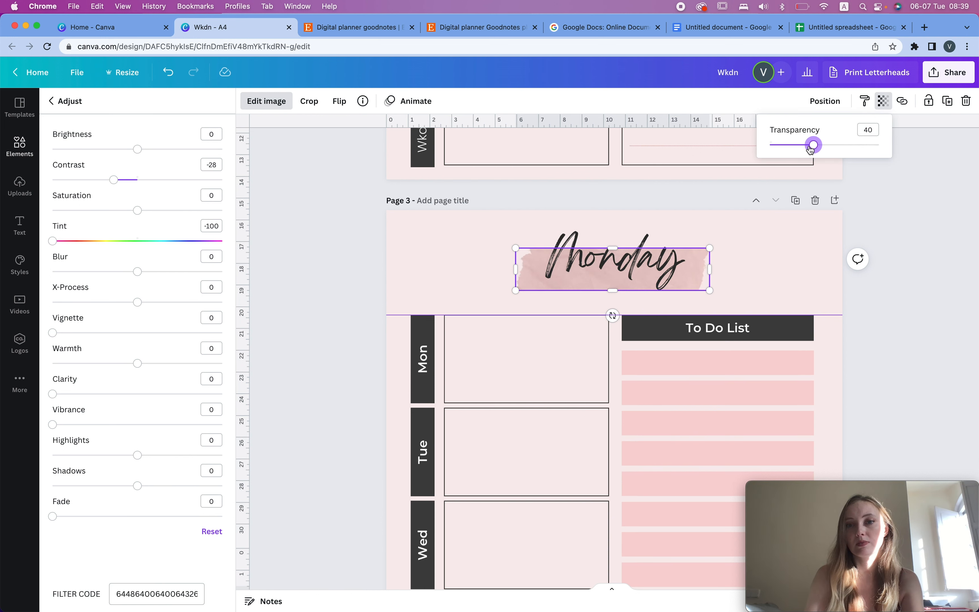
- Recolour the Monday title with the off-white document colour, reduce it to size 35.3 and centre it on the pink tape
click(632, 272)
click(417, 102)
click(181, 158)
drag(699, 242, 659, 271)
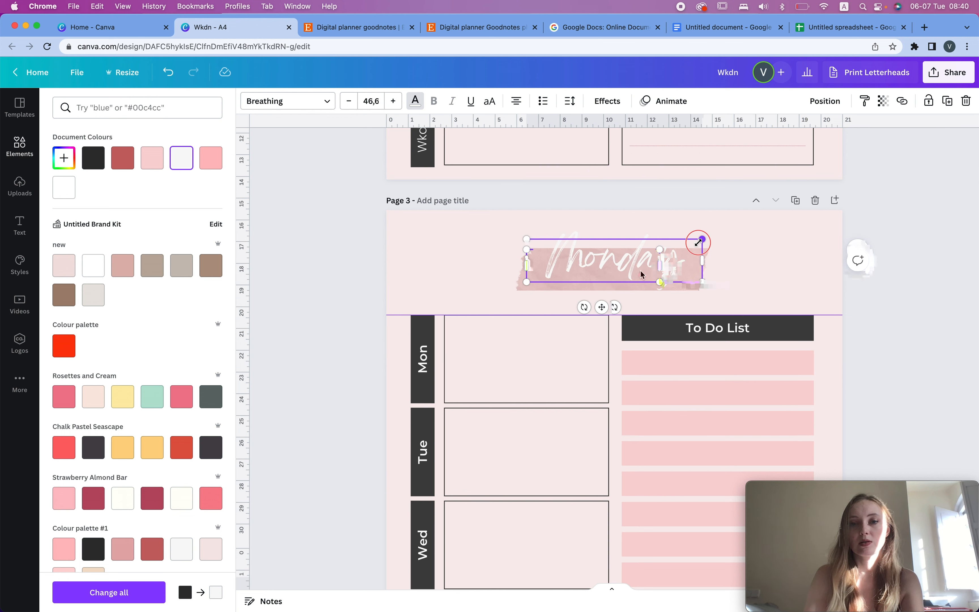
mouse_move(587, 278)
mouse_down()
mouse_move(633, 278)
mouse_move(609, 274)
mouse_up()
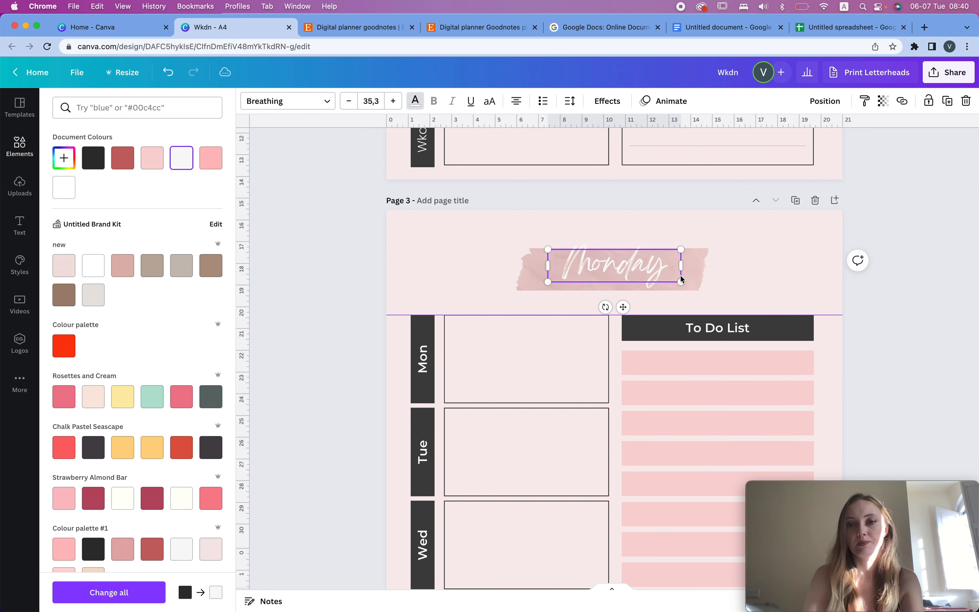
click(833, 274)
scroll(940, 268, down, 5)
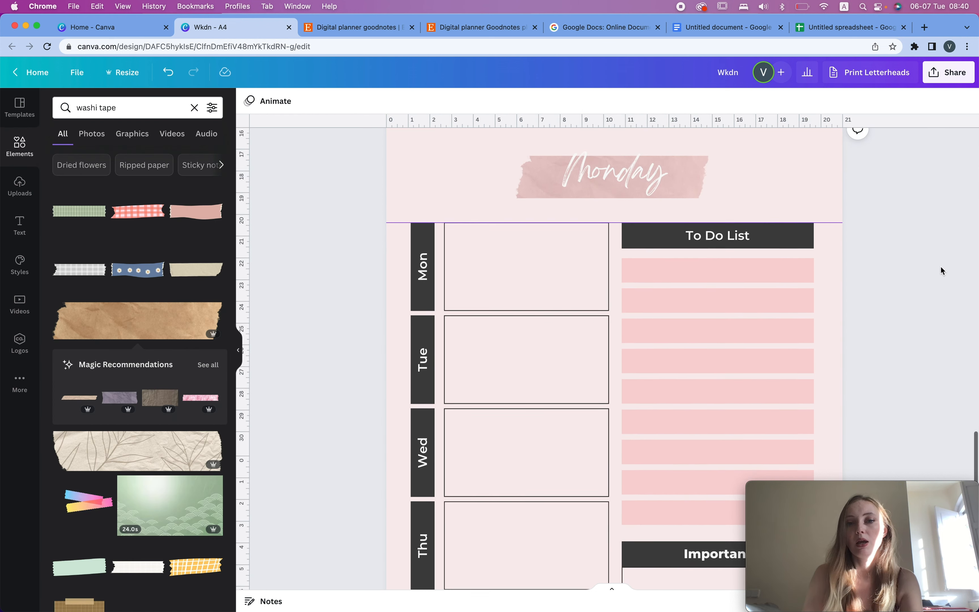
scroll(715, 275, down, 15)
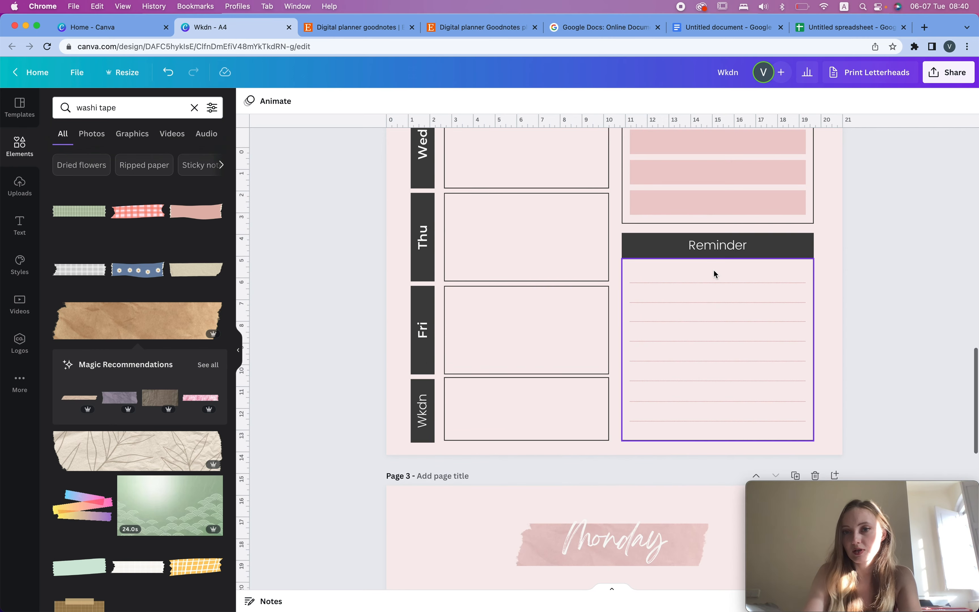
scroll(715, 275, down, 1)
click(702, 249)
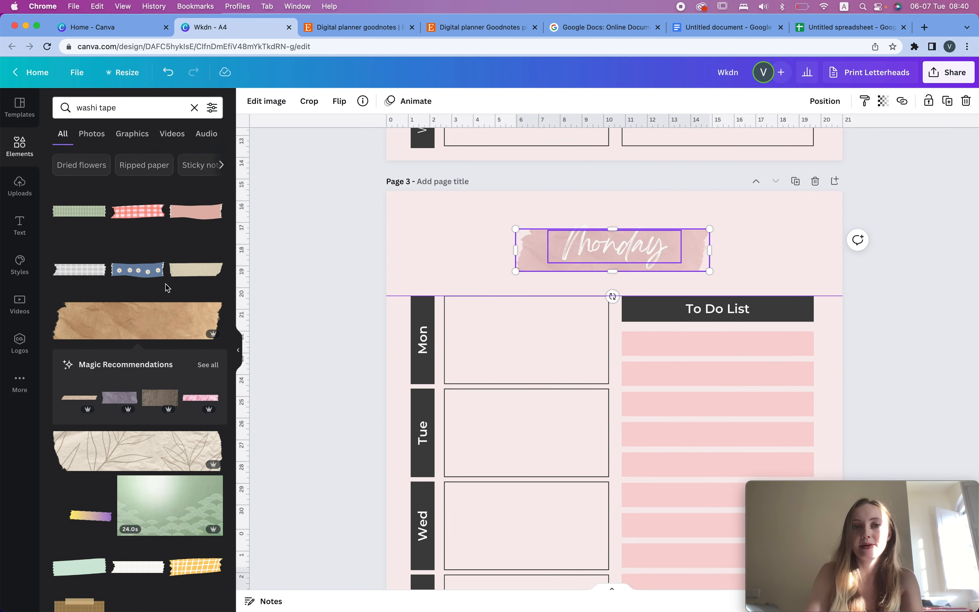
- Try a grey gingham washi tape strip over the Monday title
click(63, 275)
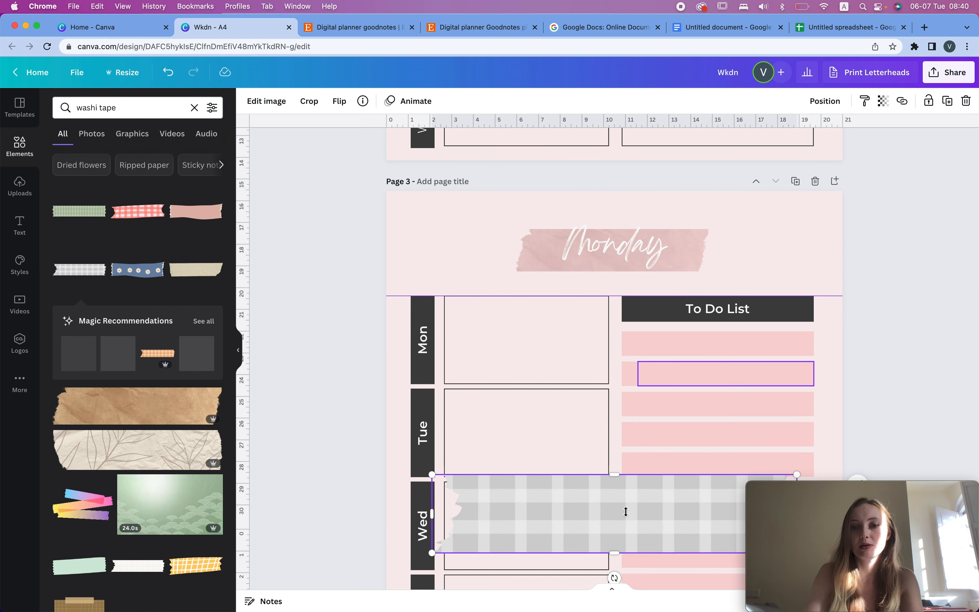
drag(625, 511, 607, 262)
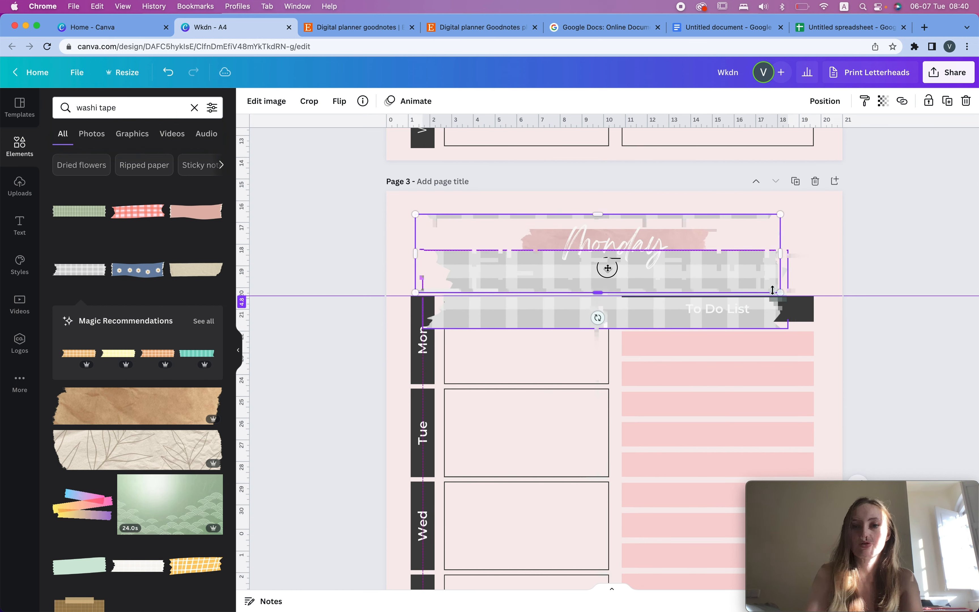
key(Delete)
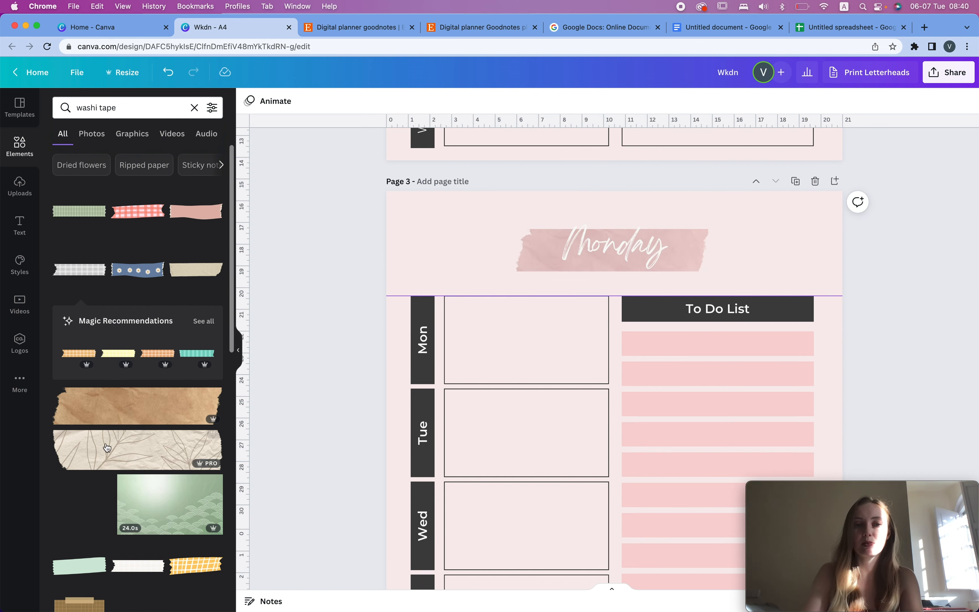
- Search the elements for "paper" and add the cream torn paper strip to page 3
scroll(140, 427, down, 10)
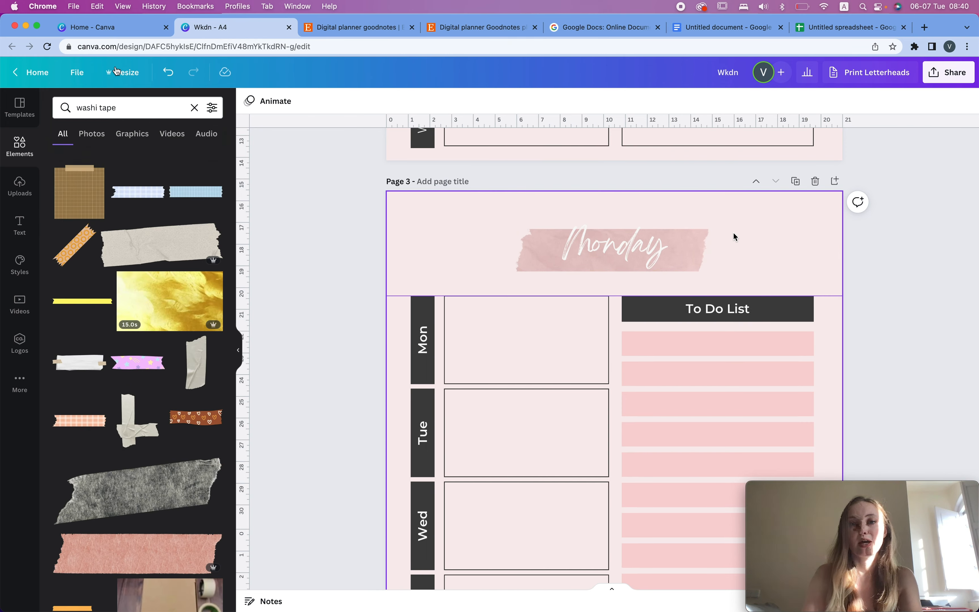
click(143, 106)
triple_click(143, 106)
text(paper)
key(Return)
click(80, 210)
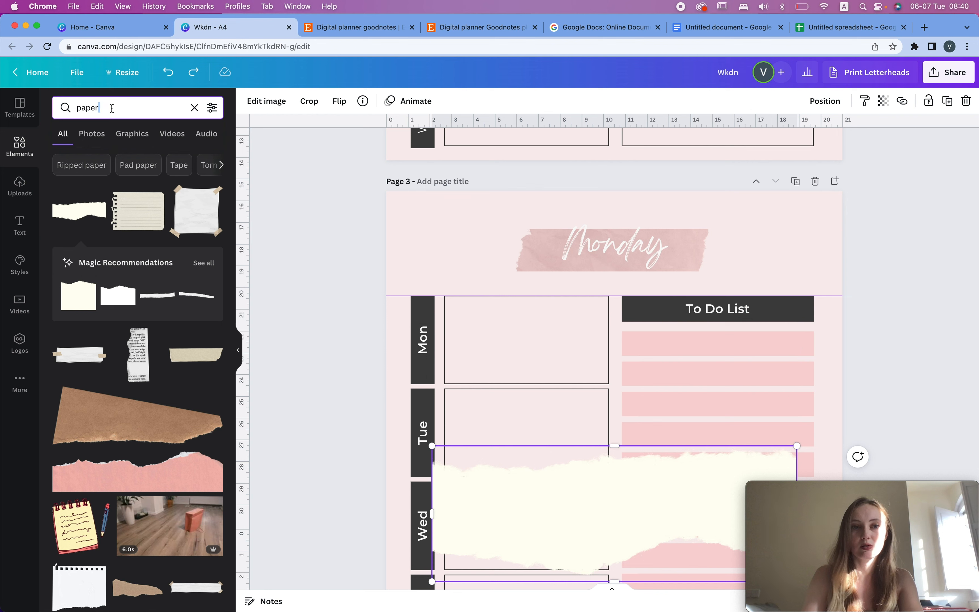
- Add the white crumpled paper, centre it in the page 3 header, crop its height to about 3 cm and send it behind the title
scroll(212, 447, down, 8)
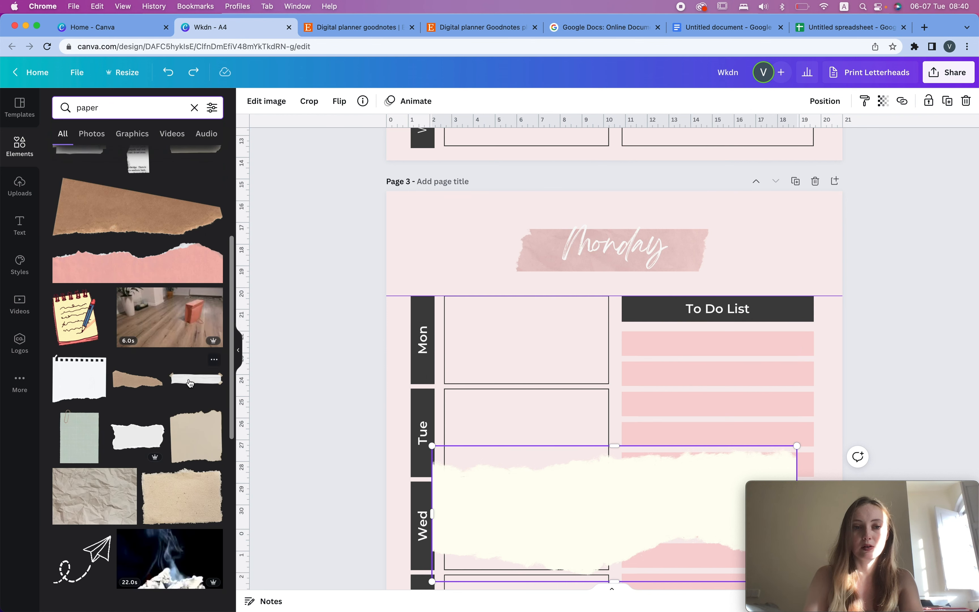
scroll(212, 448, down, 5)
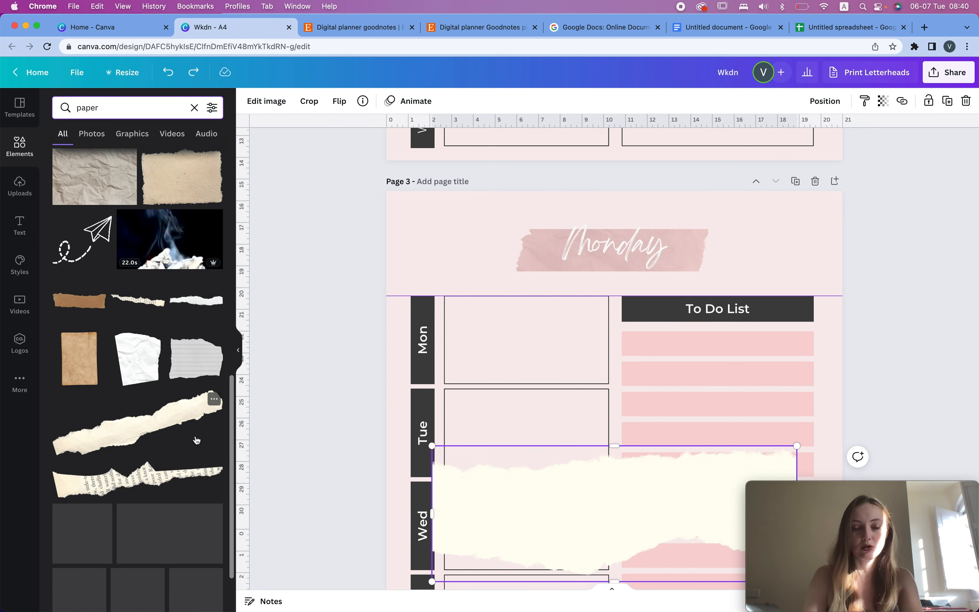
click(138, 358)
drag(712, 448, 748, 365)
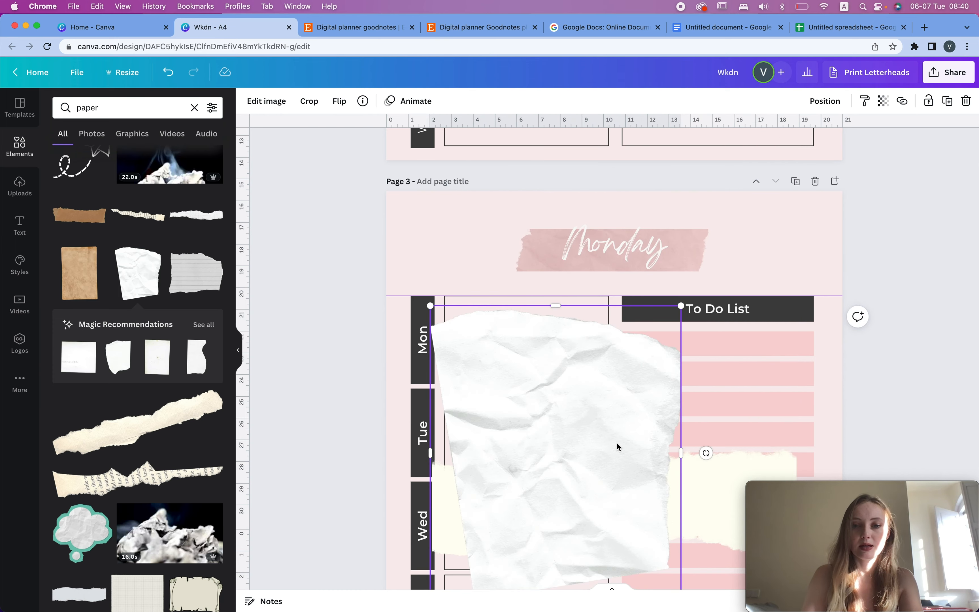
drag(616, 329, 667, 389)
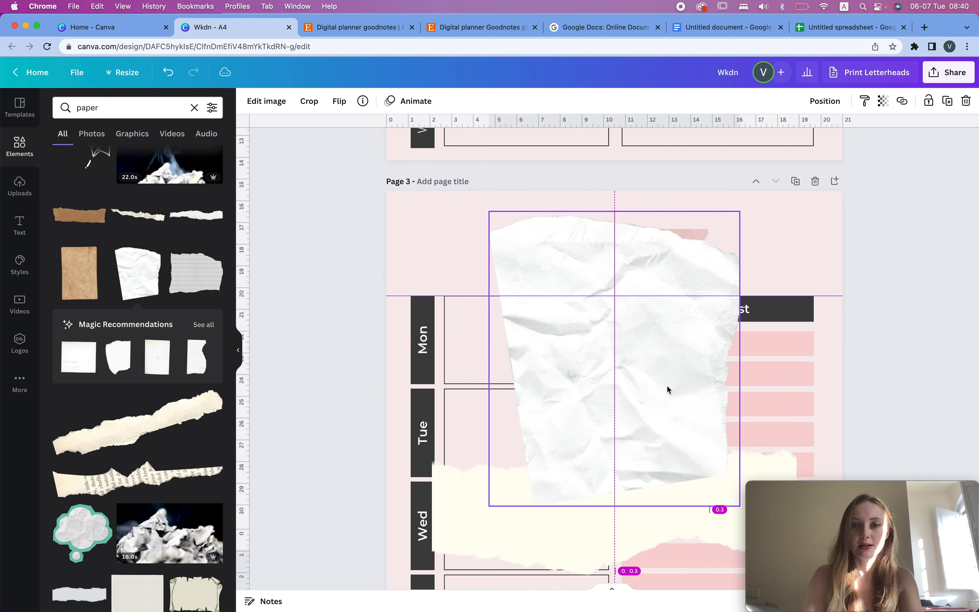
drag(617, 507, 611, 277)
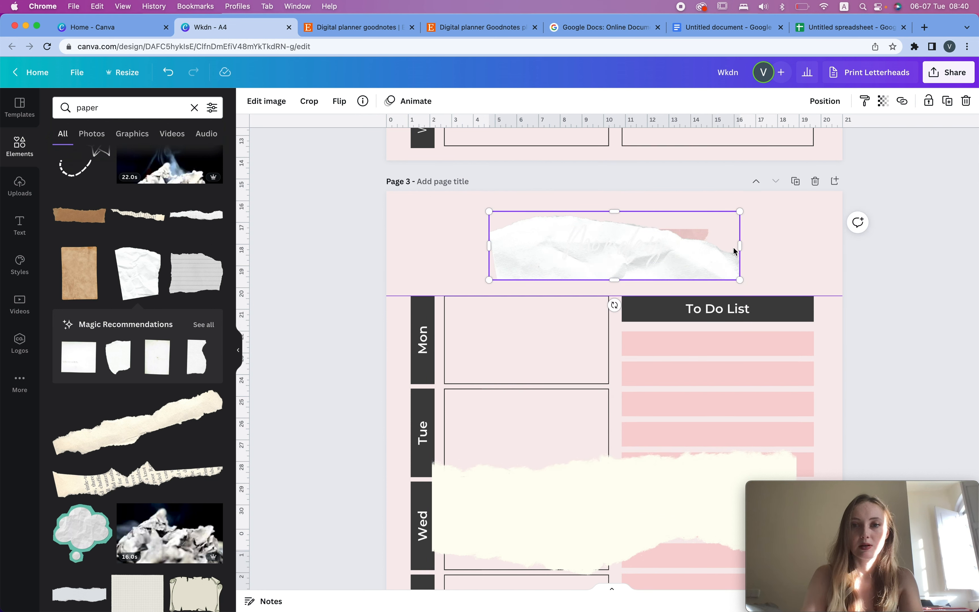
key(super+[)
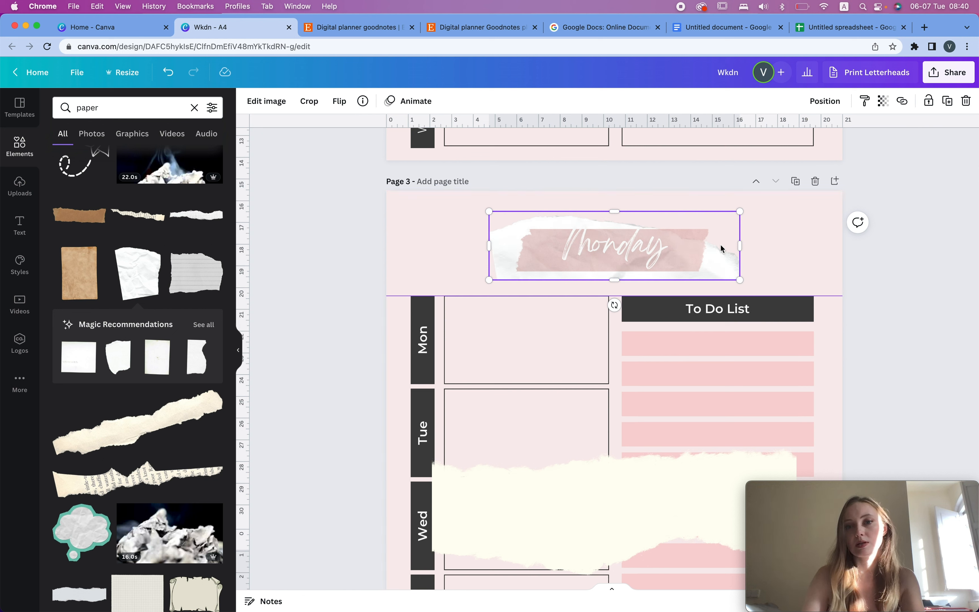
- Delete the pink tape behind the title and recolour the Monday text with the near-black document colour
click(694, 232)
key(Delete)
click(648, 248)
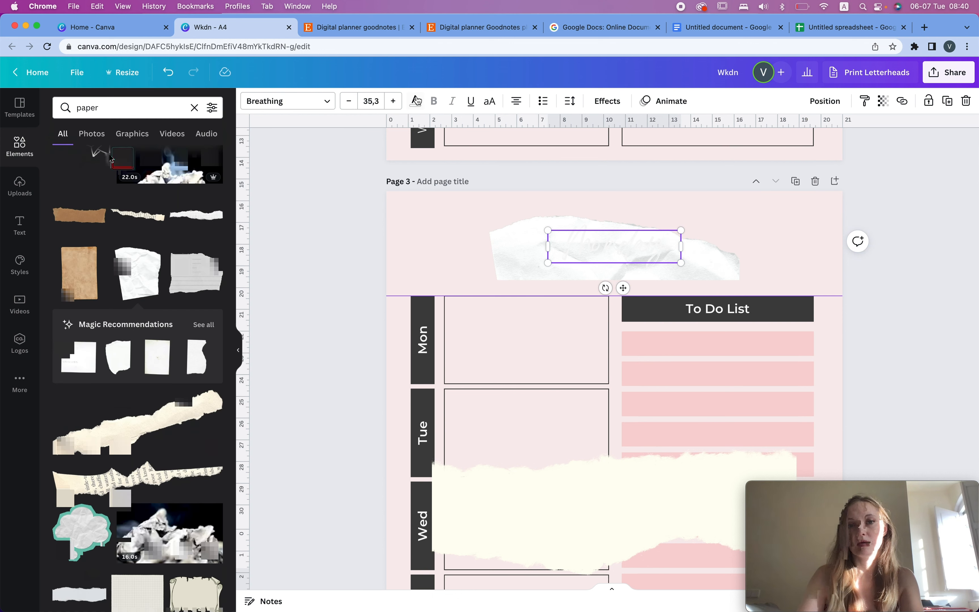
click(94, 155)
click(948, 225)
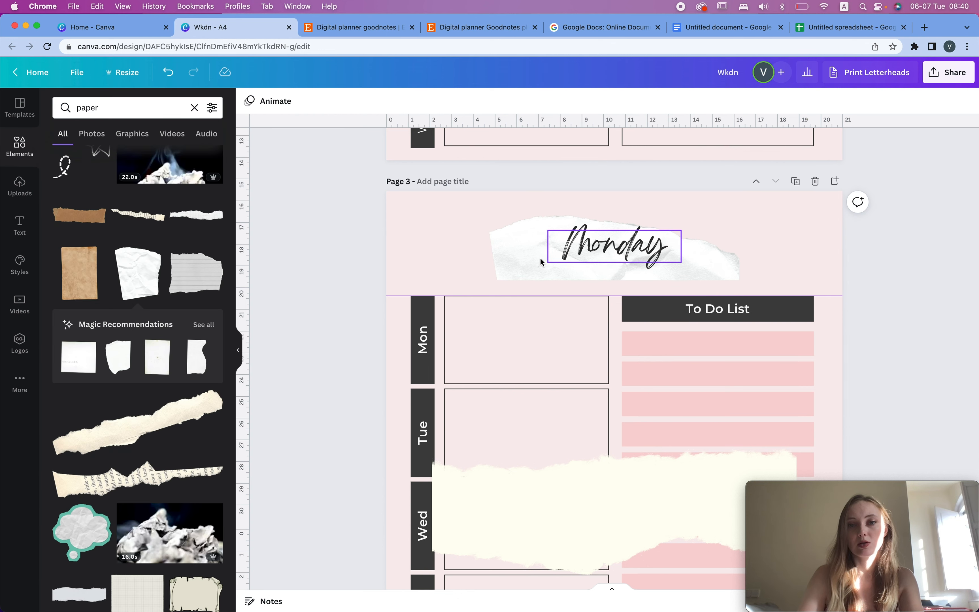
- Crop both sides of the white crumpled paper to about 7 cm wide so it fits closely around the Monday title
click(530, 261)
drag(489, 246, 532, 246)
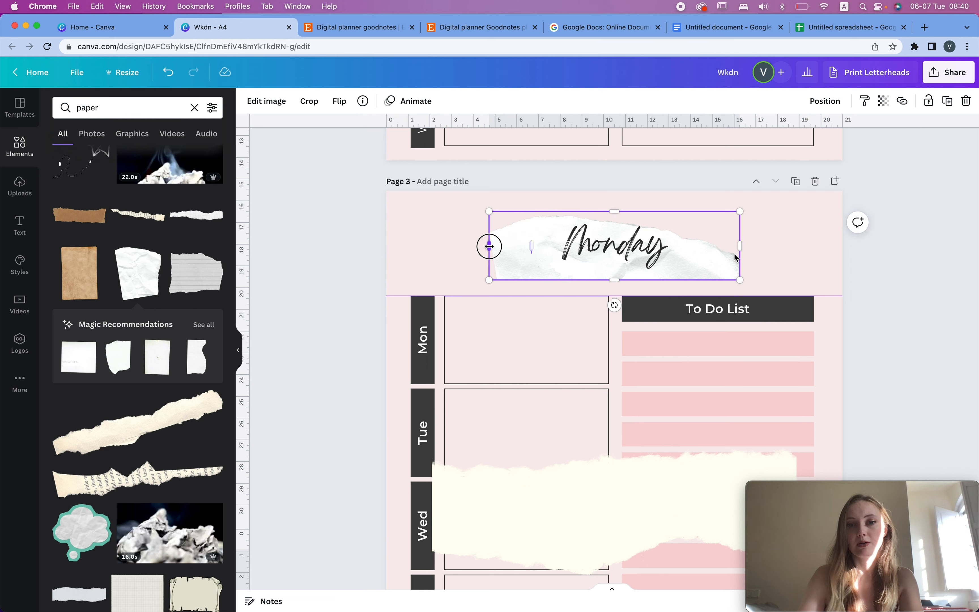
drag(740, 245, 636, 256)
click(771, 256)
click(536, 245)
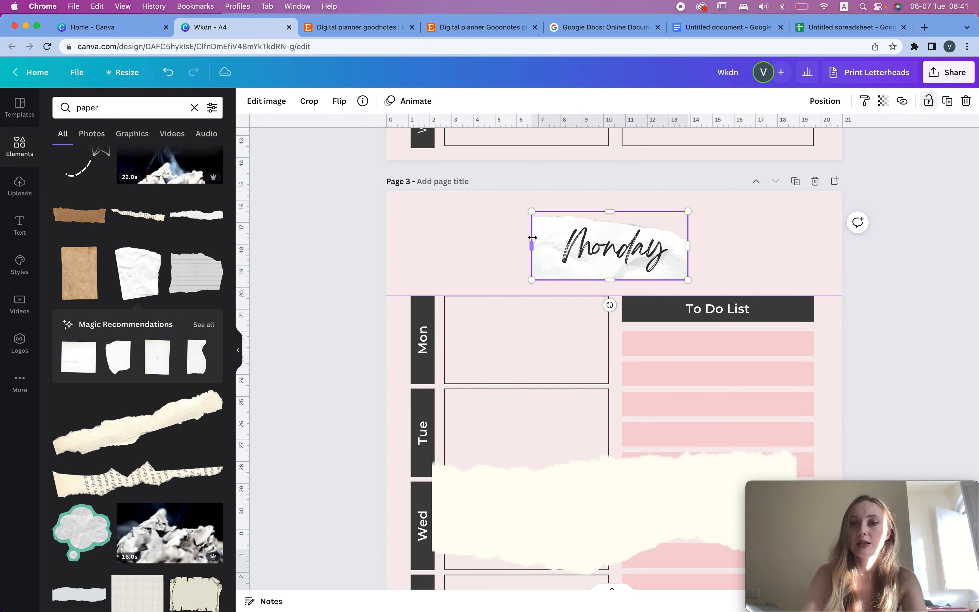
- Try adding the plain brown paper sheet from the search results to page 3
click(94, 281)
key(BackSpace)
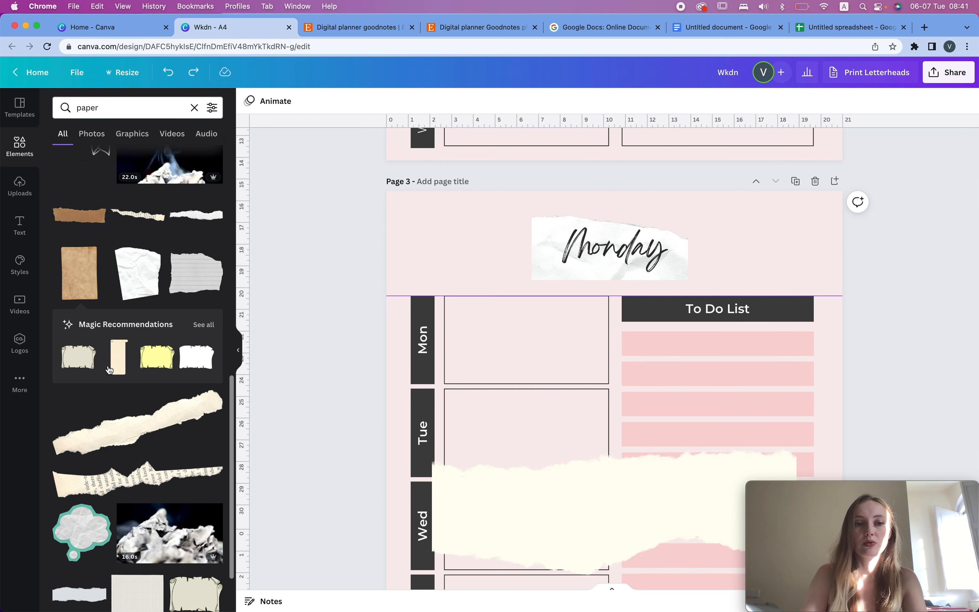
- Add the grey crumpled paper sheet to page 3 and crop it to a strip about 8.5 cm wide and 1 cm high below Monday
scroll(123, 442, down, 5)
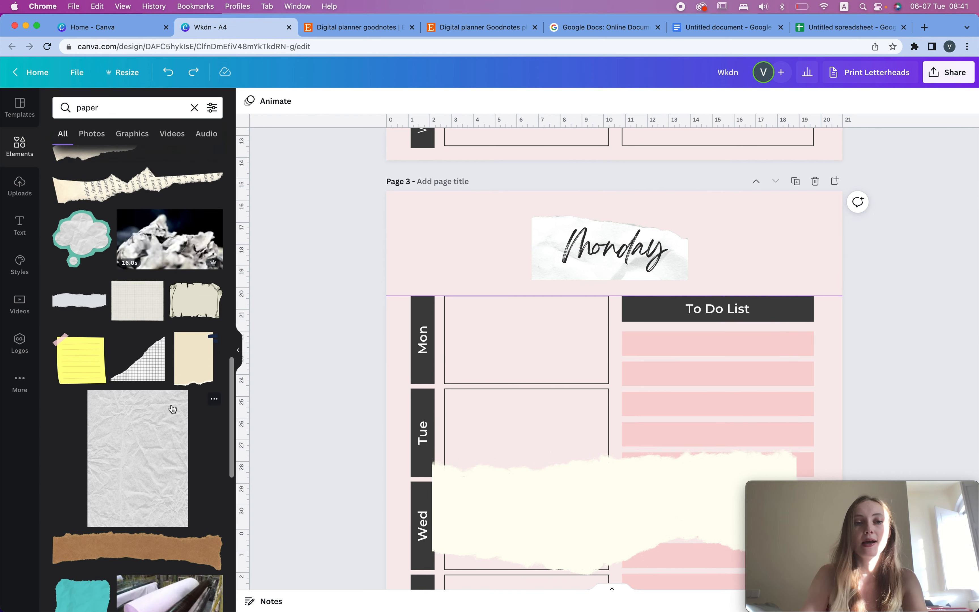
click(170, 407)
drag(729, 417, 770, 416)
drag(661, 575, 783, 276)
drag(883, 273, 700, 272)
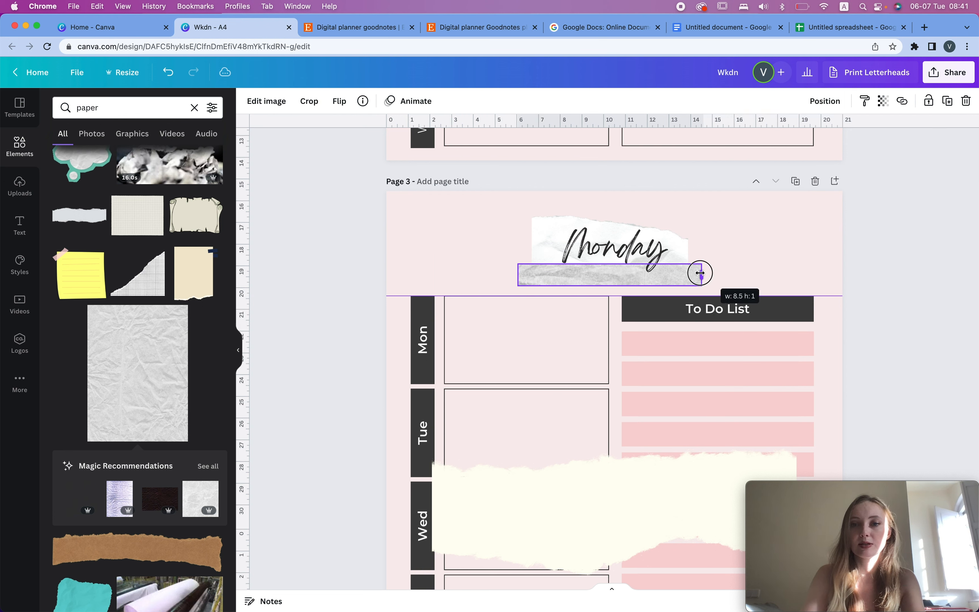
- Delete the large torn cream paper from page 3 and extend the grey paper strip upward behind the Monday title
click(638, 502)
key(Delete)
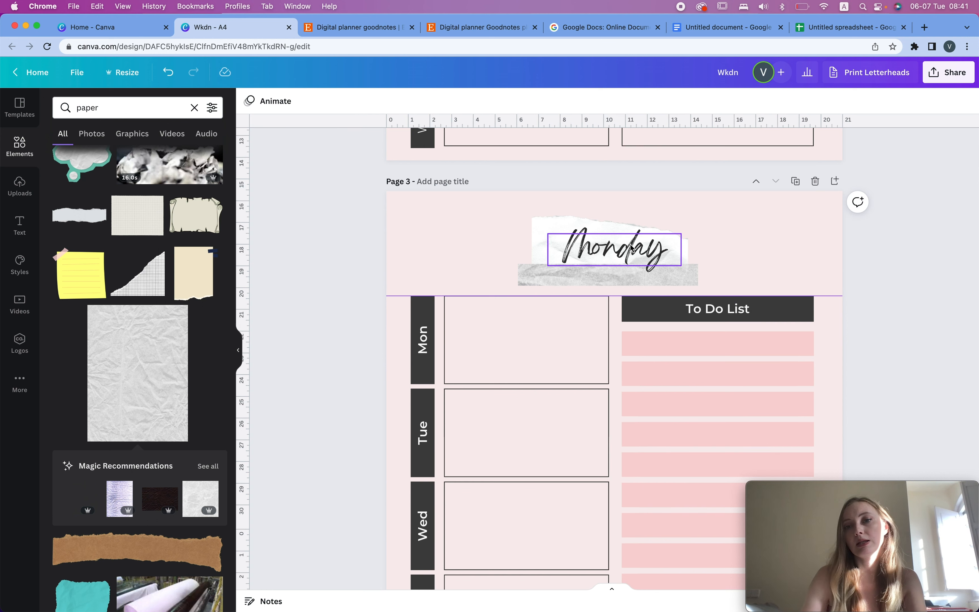
click(606, 275)
drag(606, 265, 605, 249)
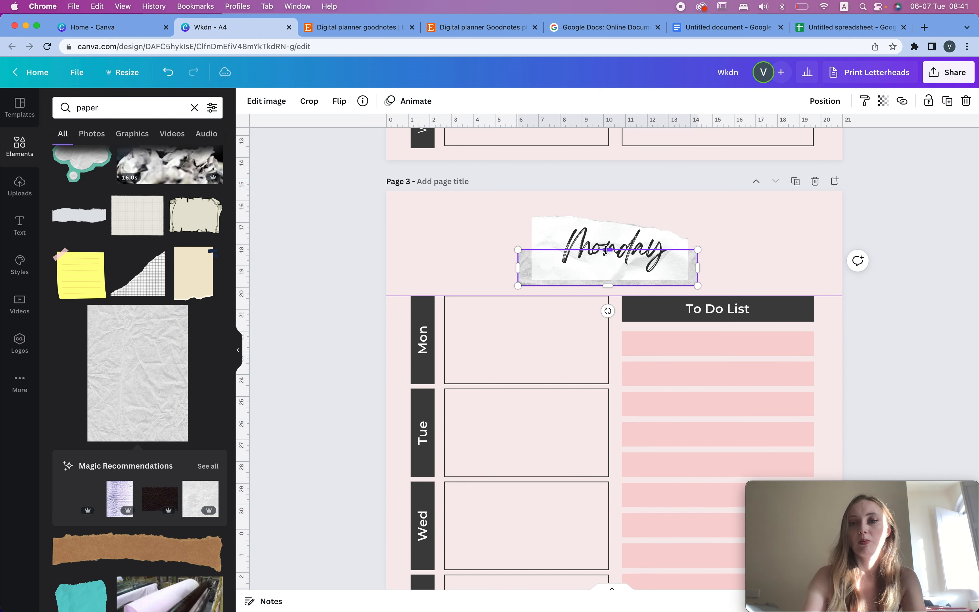
click(673, 270)
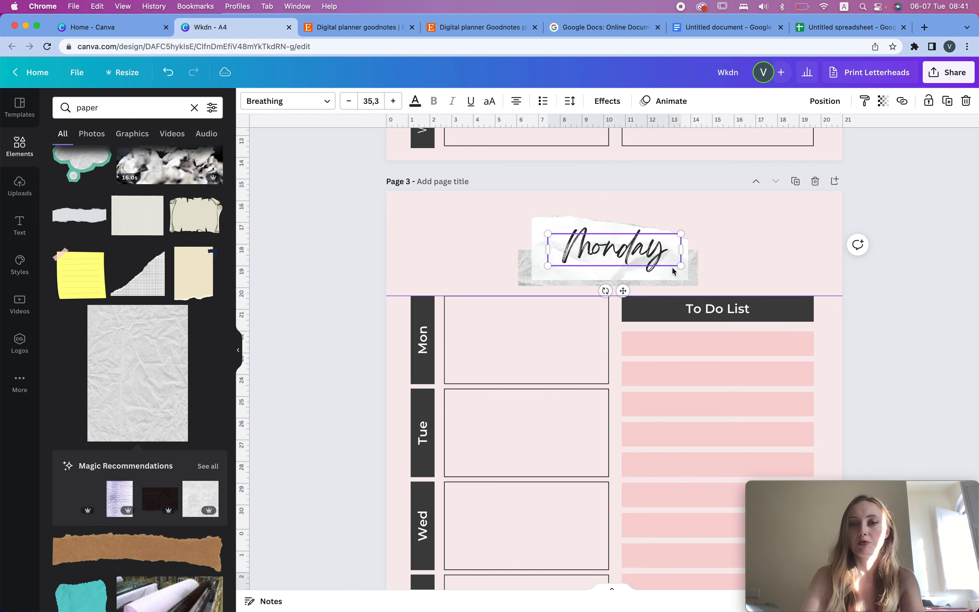
- Trim the lower edge of the white crumpled paper slightly and tilt the grey strip behind it a few degrees counterclockwise
click(660, 275)
drag(612, 278, 613, 275)
click(828, 242)
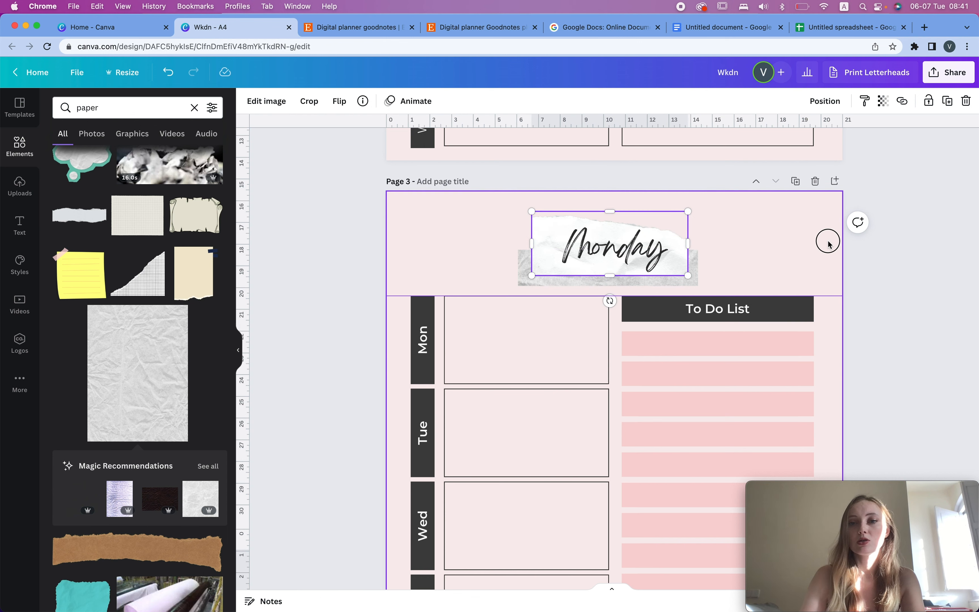
click(562, 280)
drag(607, 308, 611, 310)
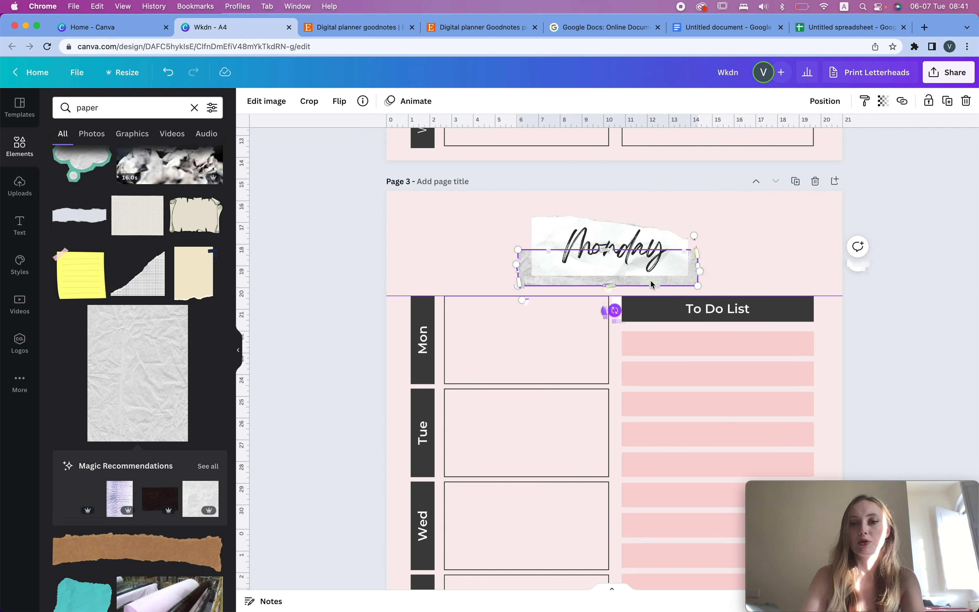
click(778, 234)
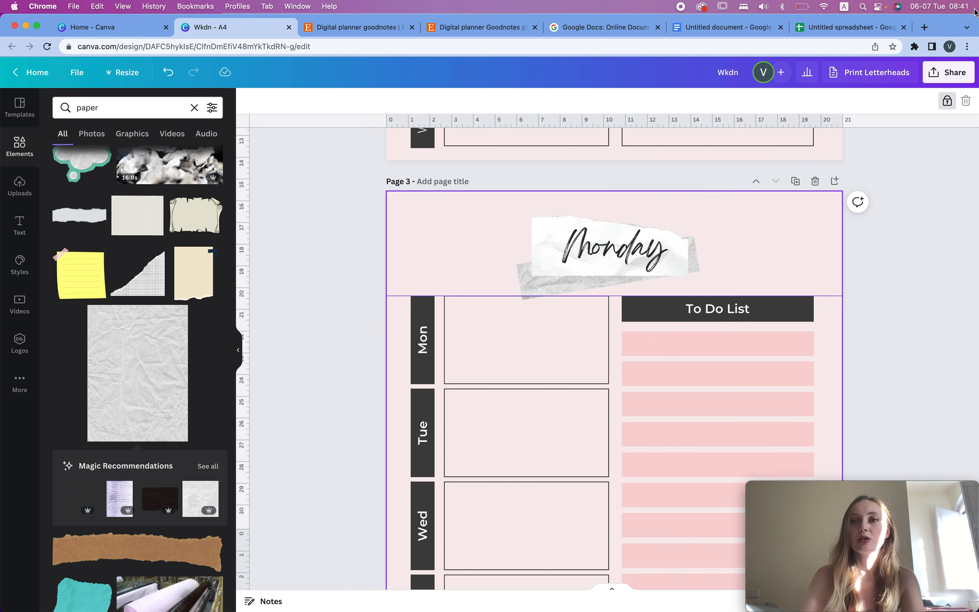
- Search Google in a new browser tab for "bujo journal page ideas"
click(924, 28)
key(super+w)
click(924, 27)
text(bujo journal)
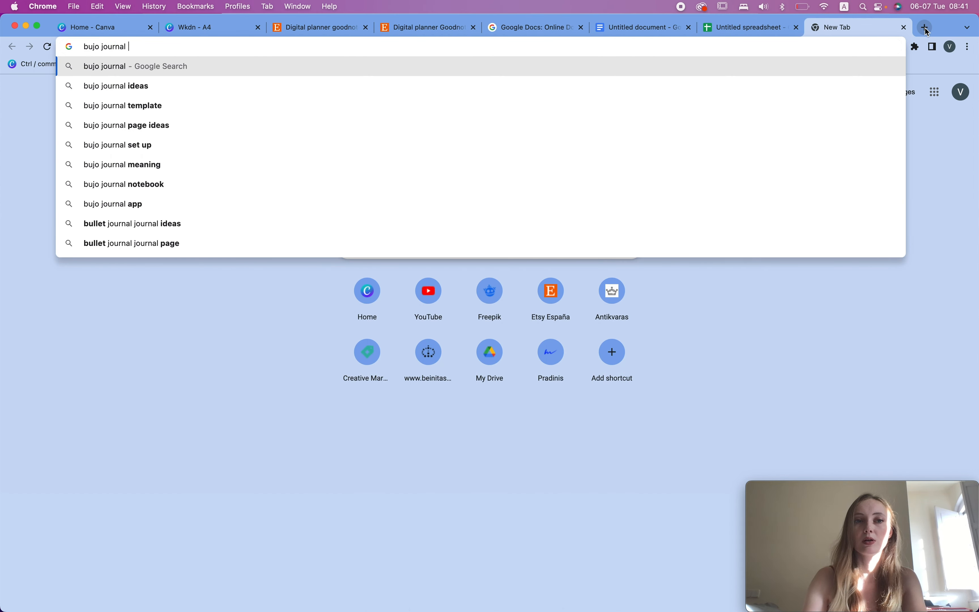
text( s)
key(Return)
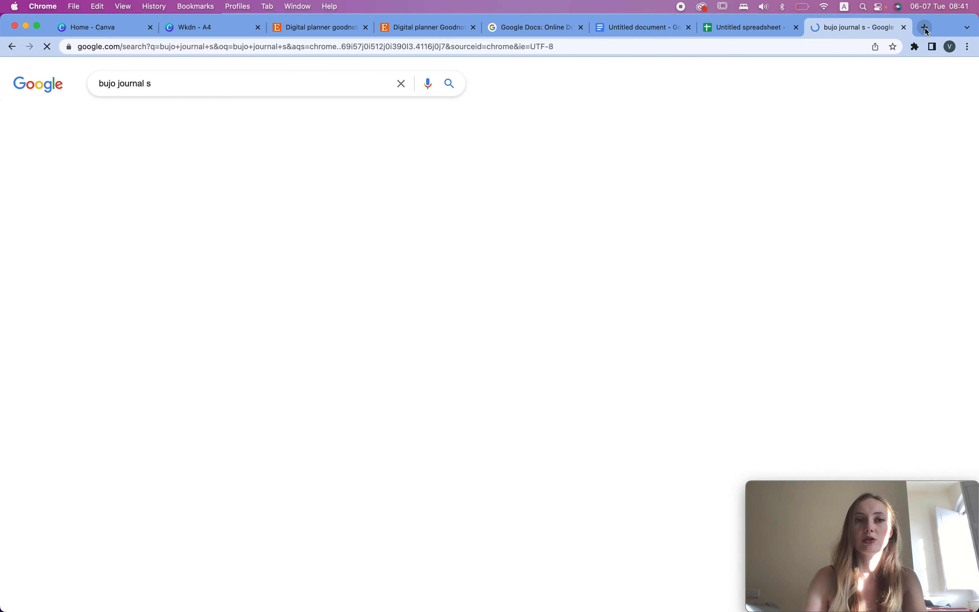
click(161, 86)
key(BackSpace)
text(p)
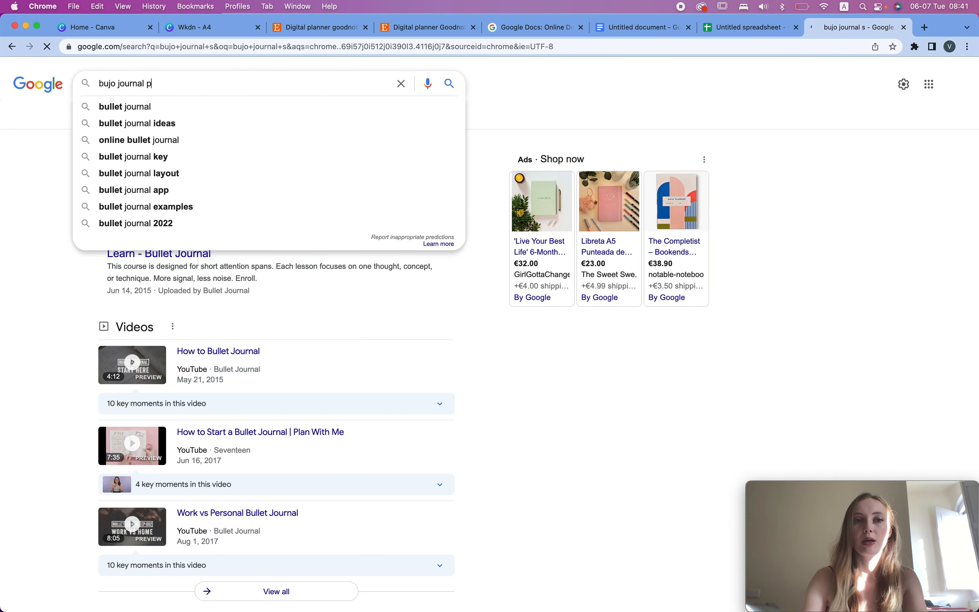
text(age ideas)
key(Return)
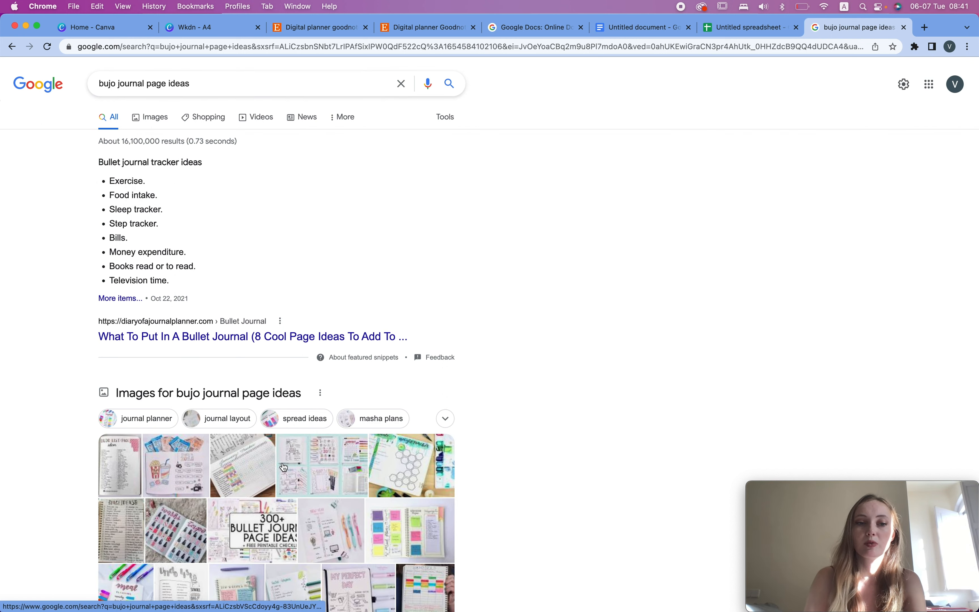
- Narrow the Google search to images for "bujo journal daily page"
drag(146, 84, 452, 98)
text(daily page)
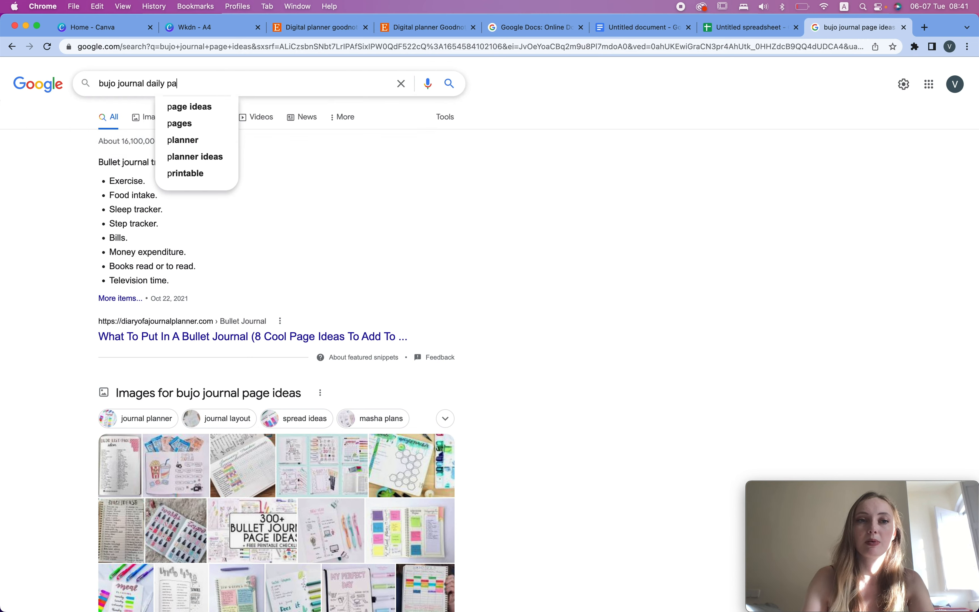
key(Return)
- Preview several daily and weekly bullet journal spreads in the image results, including the Space And Quiet daily log template
click(792, 150)
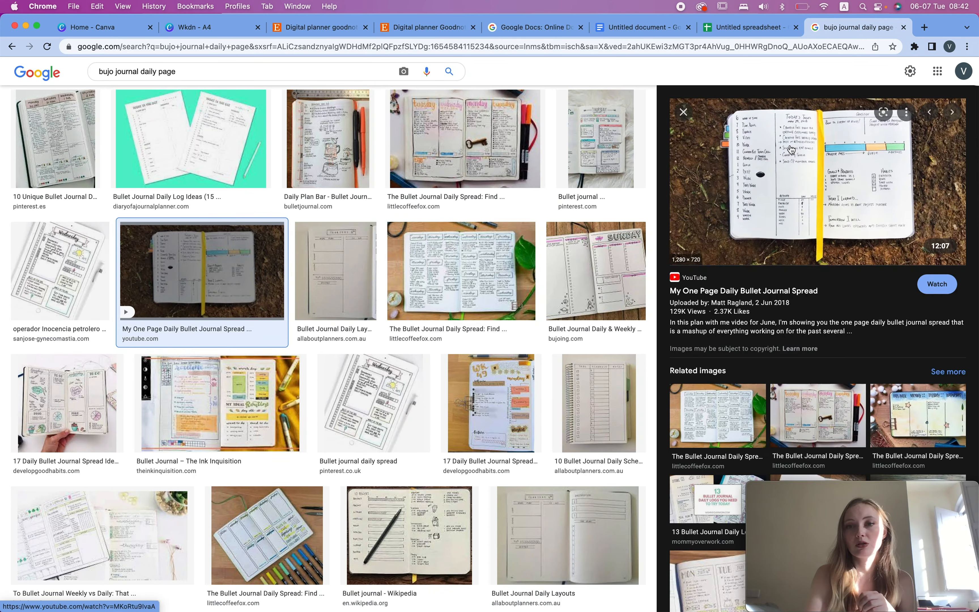
scroll(444, 457, down, 5)
click(351, 452)
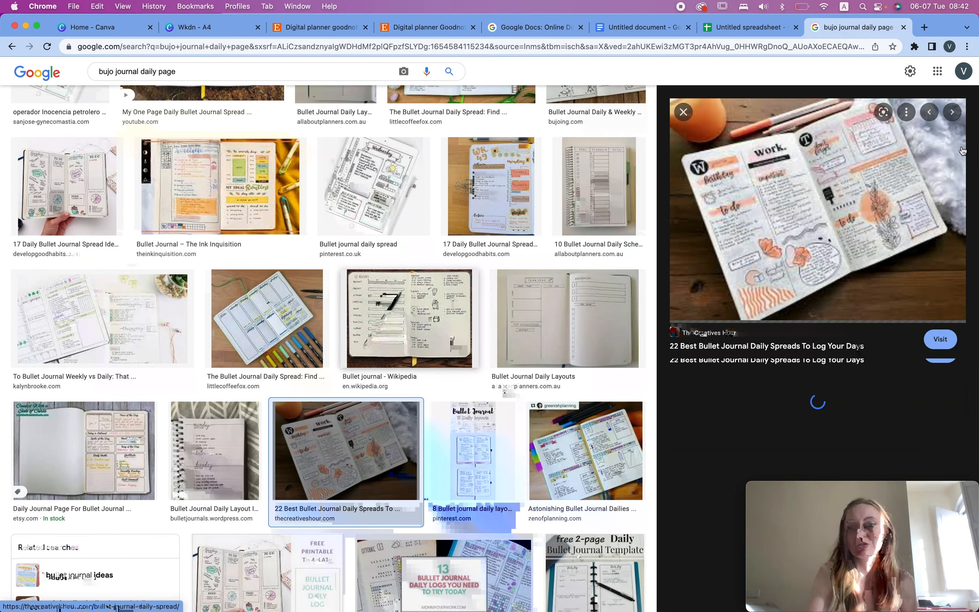
scroll(844, 236, down, 10)
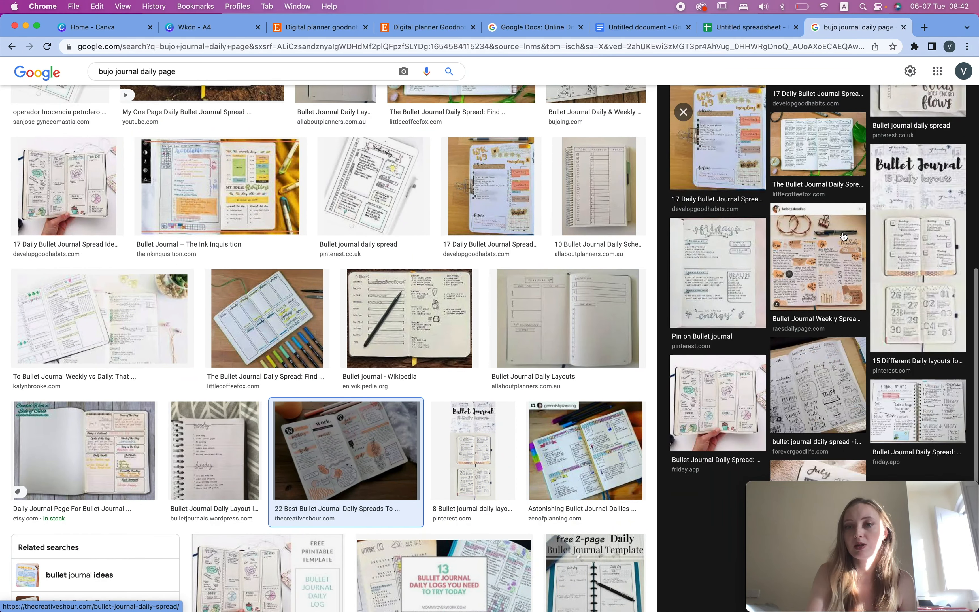
click(826, 269)
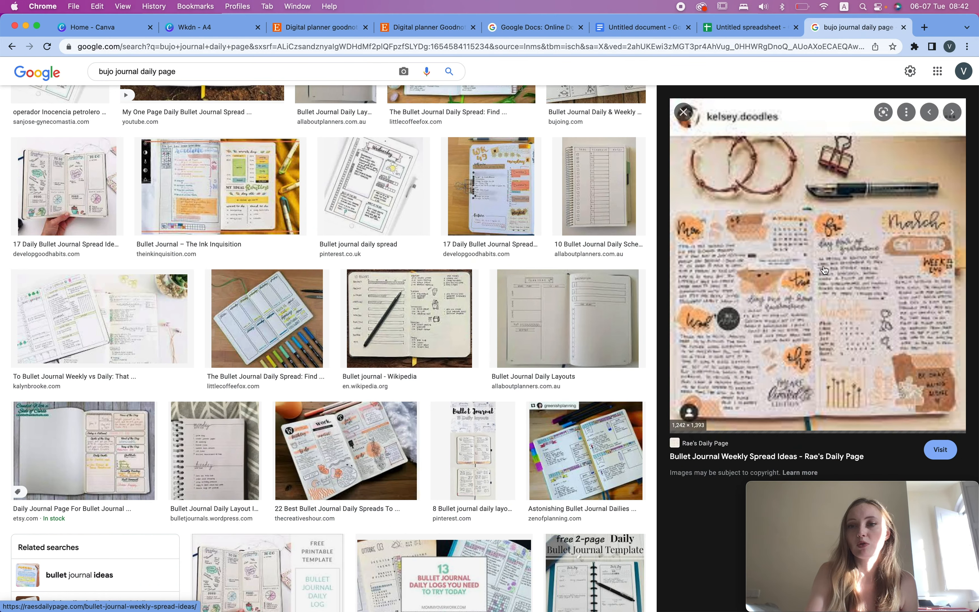
scroll(515, 416, down, 5)
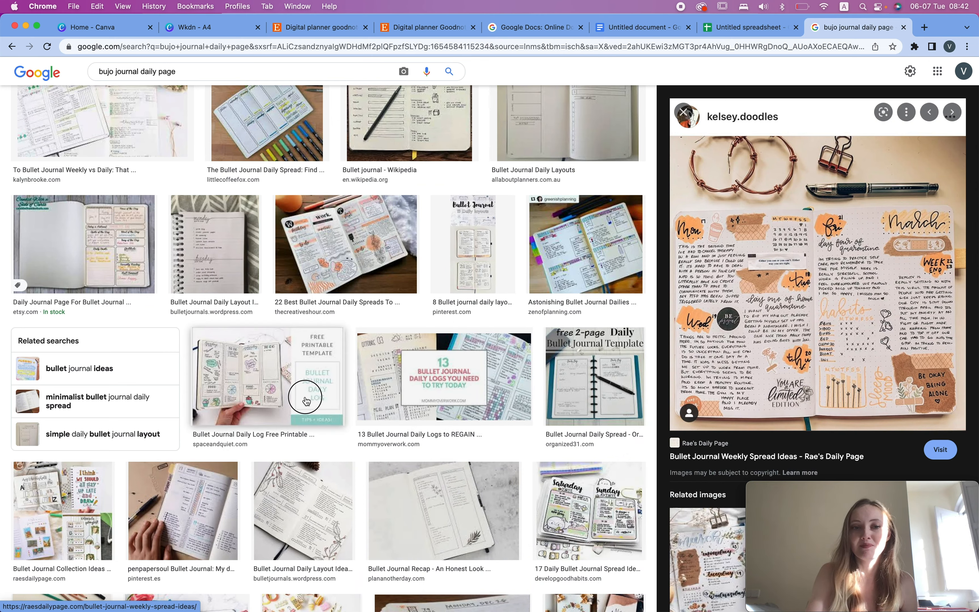
click(306, 390)
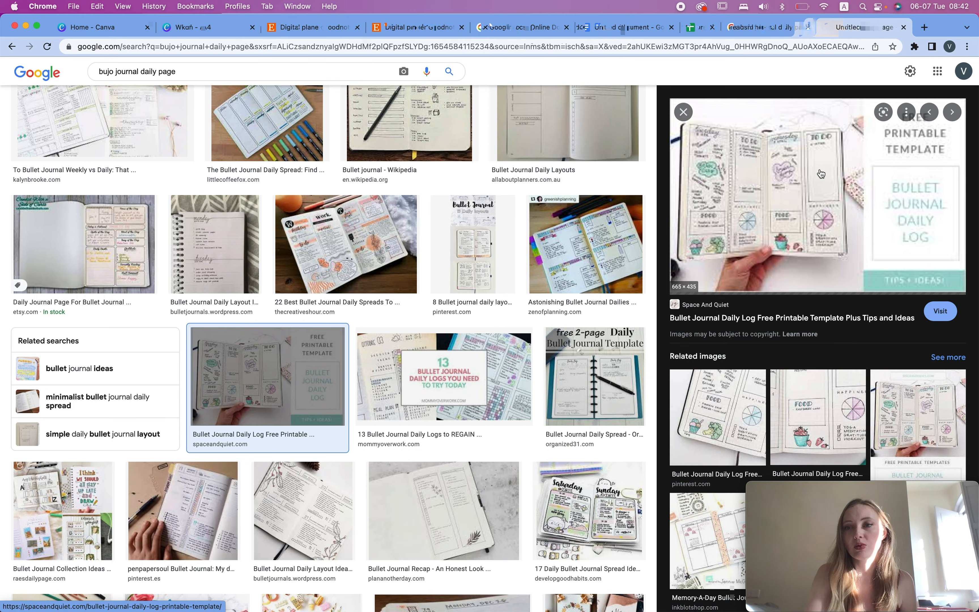
- Open the Space And Quiet daily log article and examine its photo of the Tuesday and Wednesday journal spread
click(821, 174)
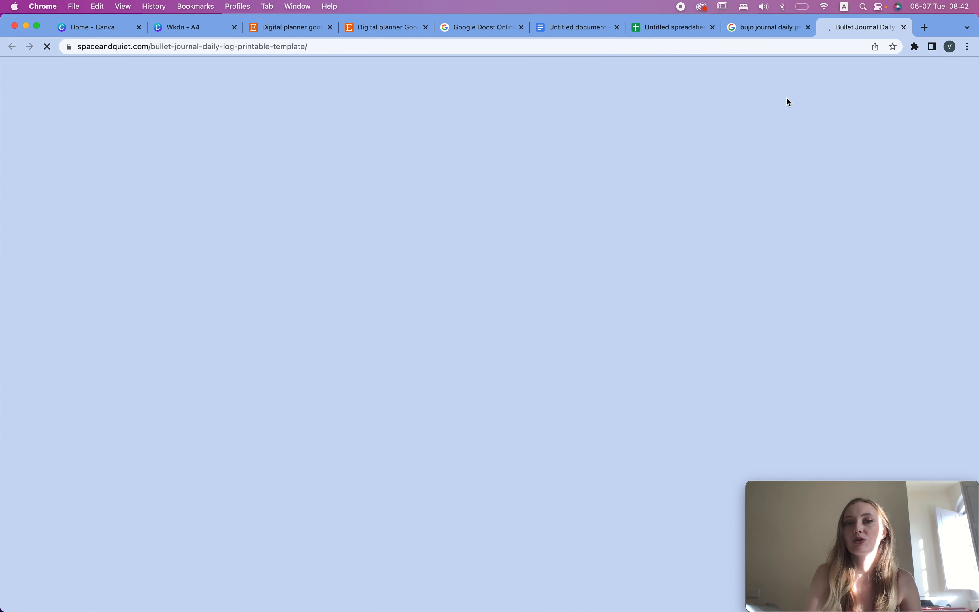
scroll(603, 170, down, 10)
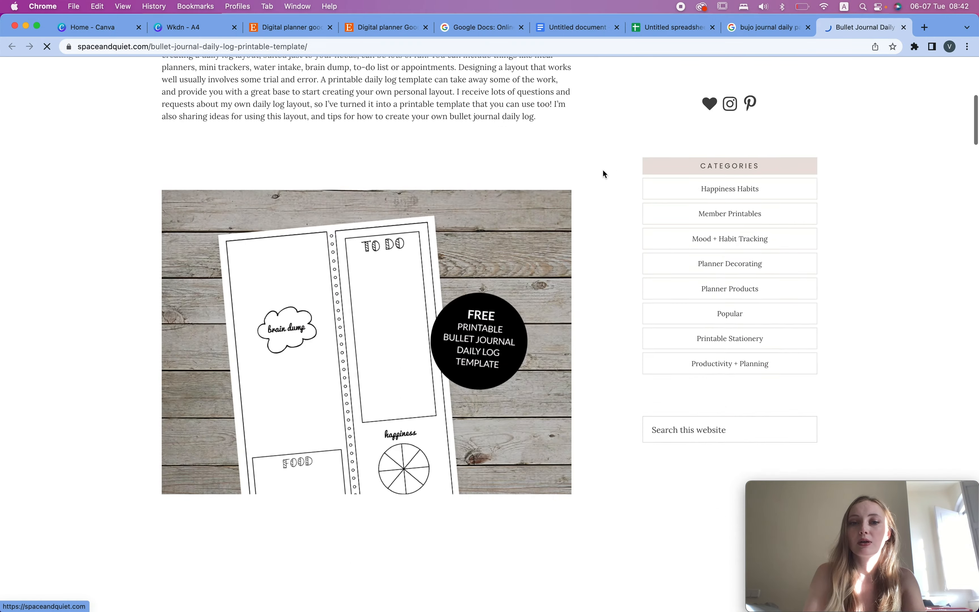
scroll(452, 277, down, 15)
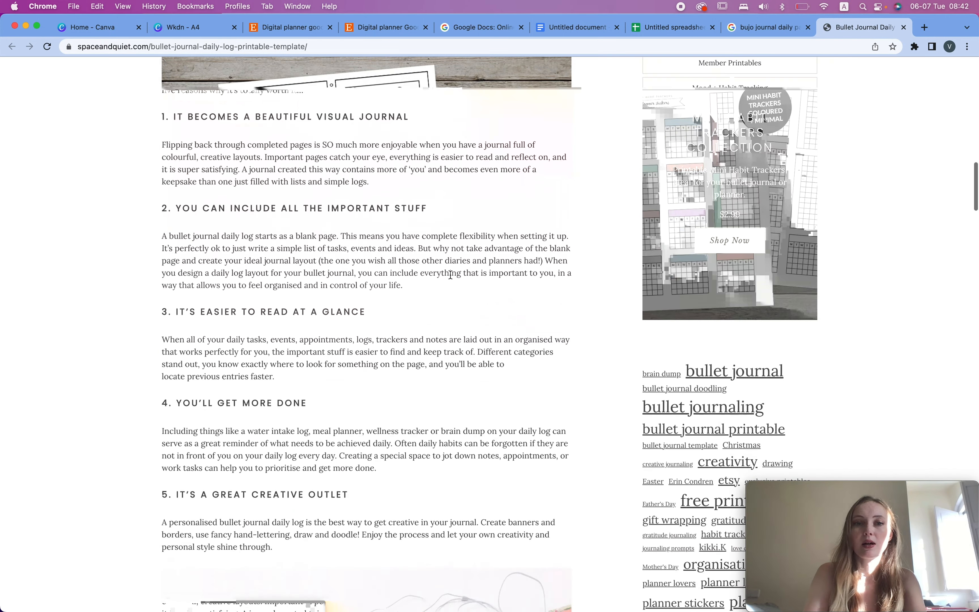
scroll(452, 277, down, 1)
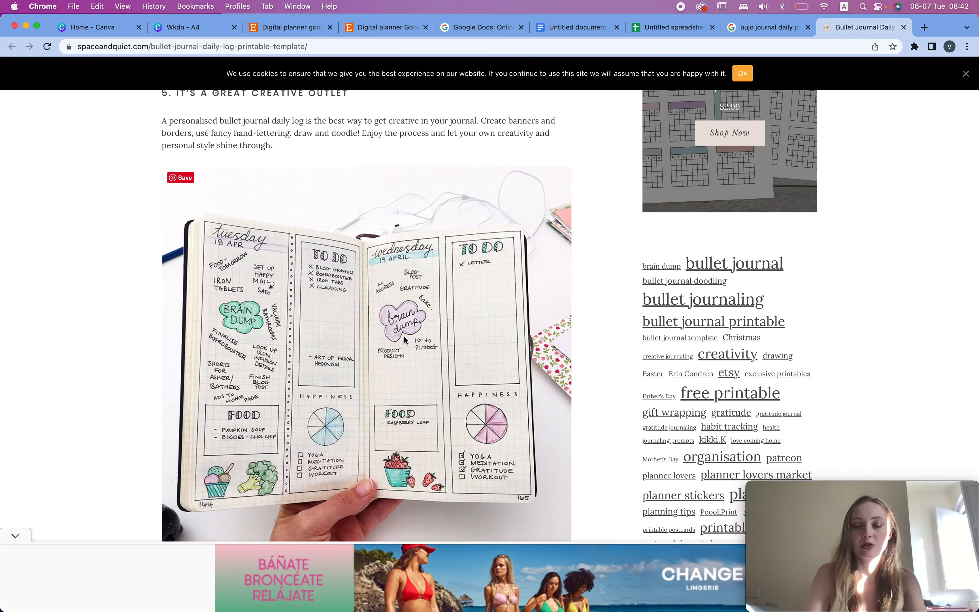
scroll(404, 339, down, 1)
scroll(405, 339, down, 1)
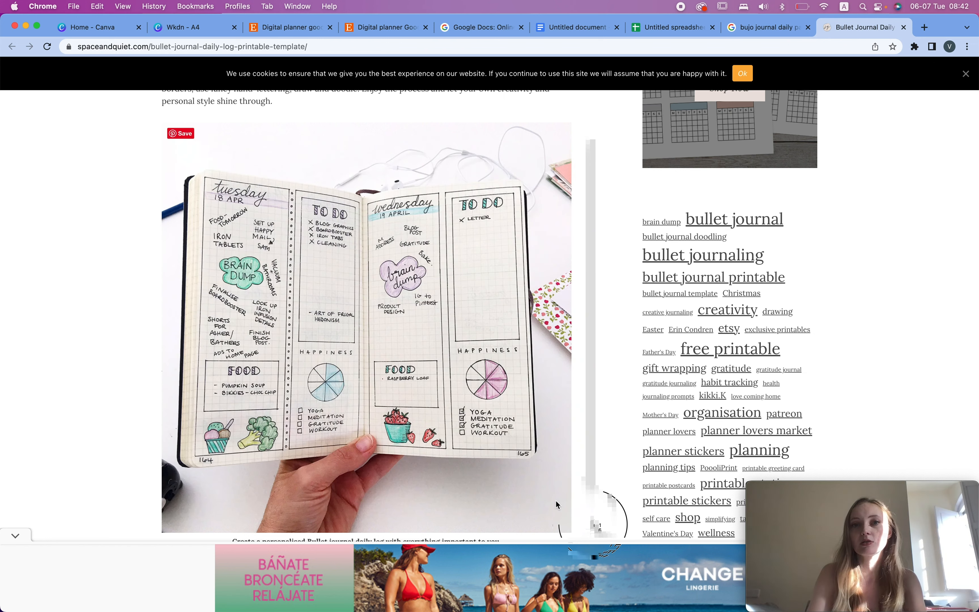
- Switch to the Canva design, paste the Tuesday and Wednesday spread photo onto page 3 and move it up near the Monday title
click(181, 29)
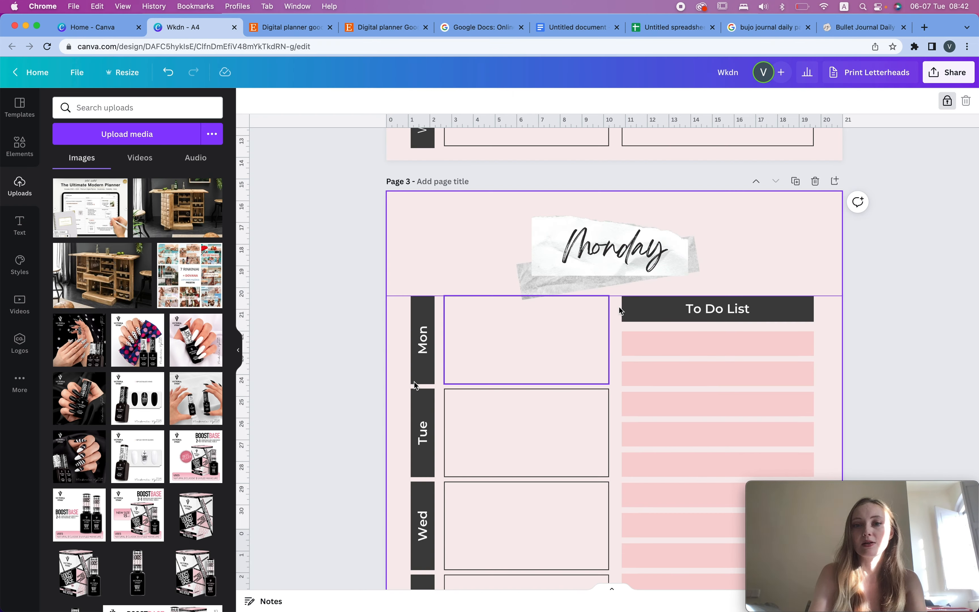
key(super+v)
drag(614, 482, 613, 364)
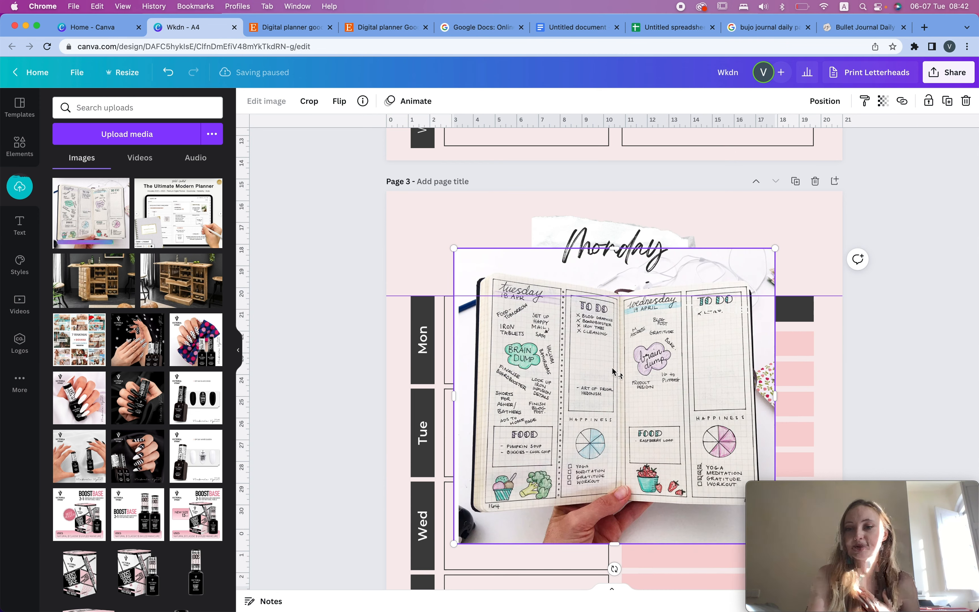